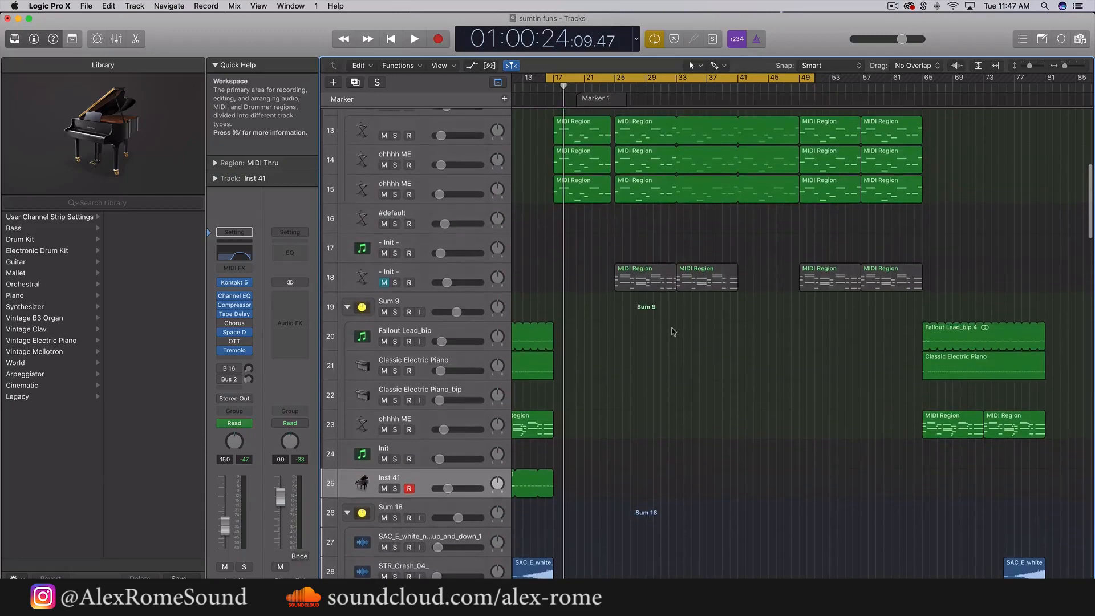
scroll(604, 284, "up", 10)
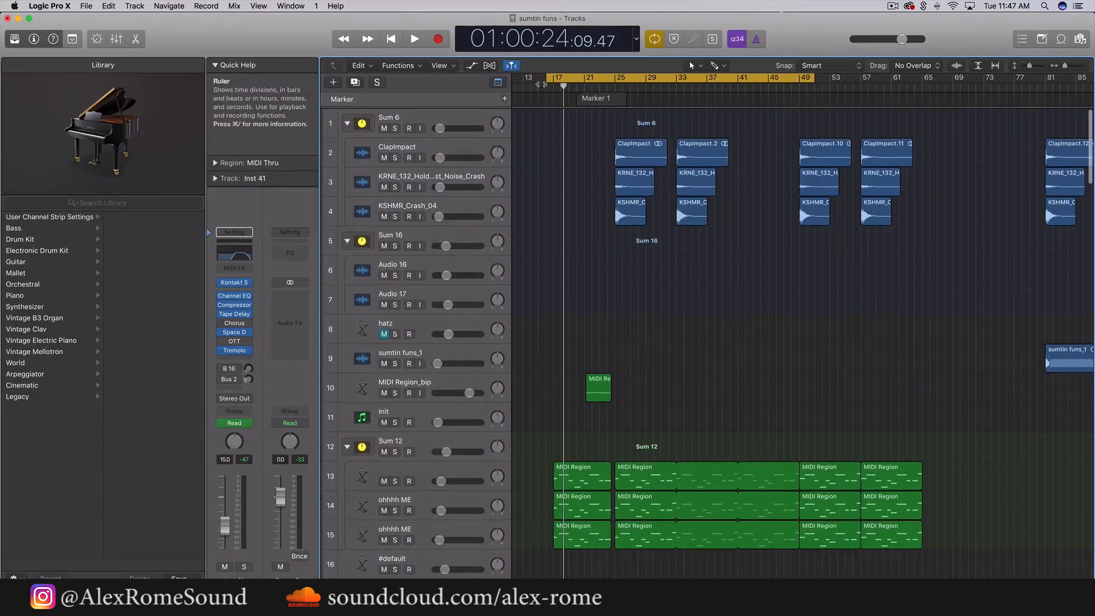
left_click_drag(548, 84, 591, 86)
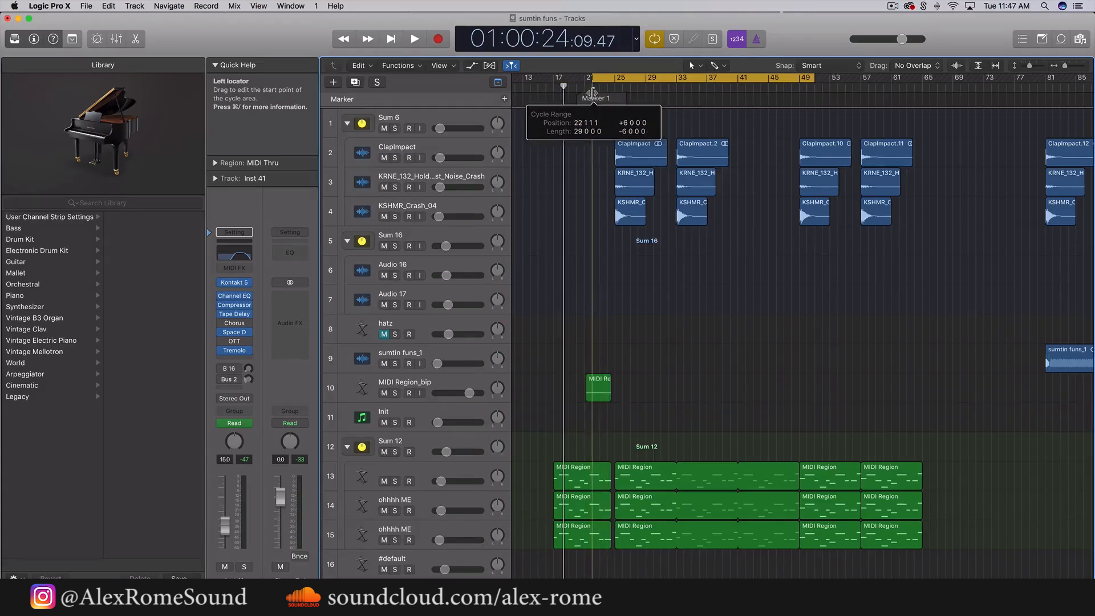
key("super+z")
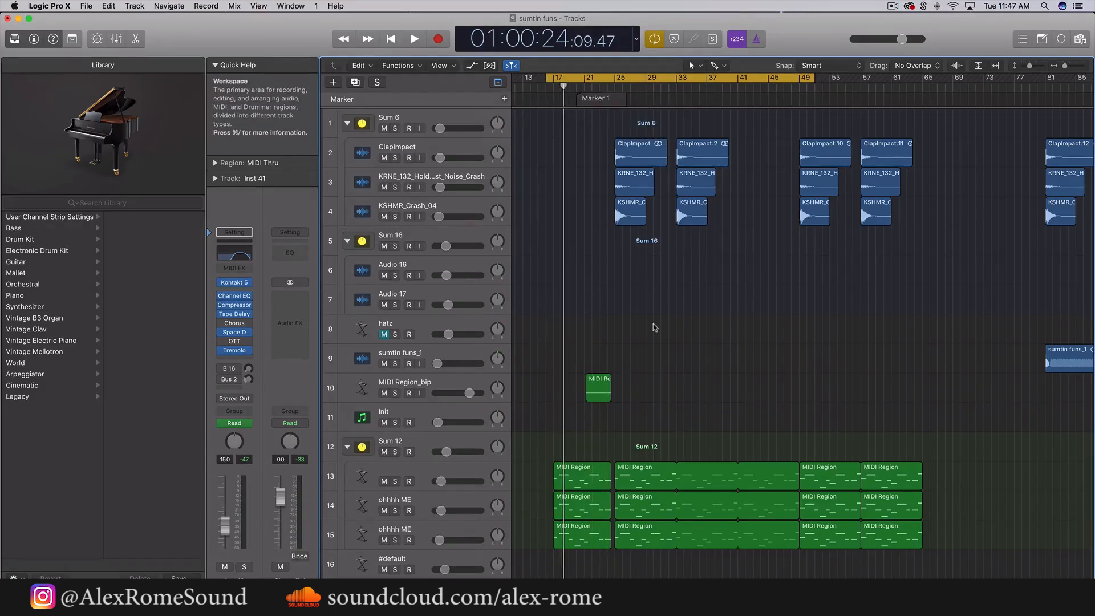
Look over the full song arrangement across all bars, from the Sum 6 stack down to the Stereo Out track.
scroll(595, 313, "down", 10)
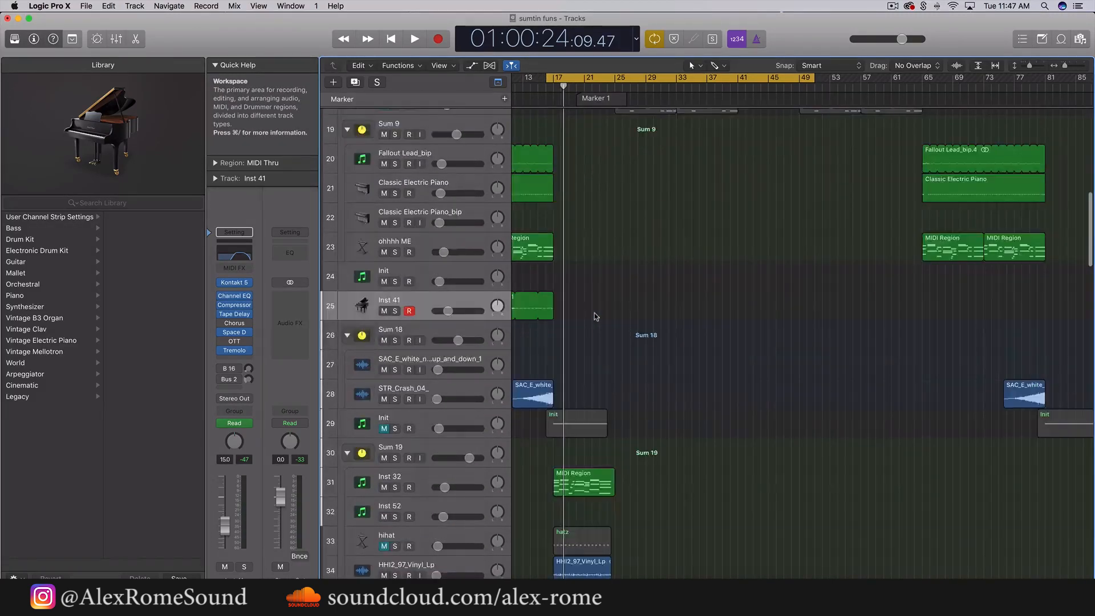
scroll(595, 312, "up", 8)
key("super+Left")
key("super+Left")
scroll(648, 279, "down", 15)
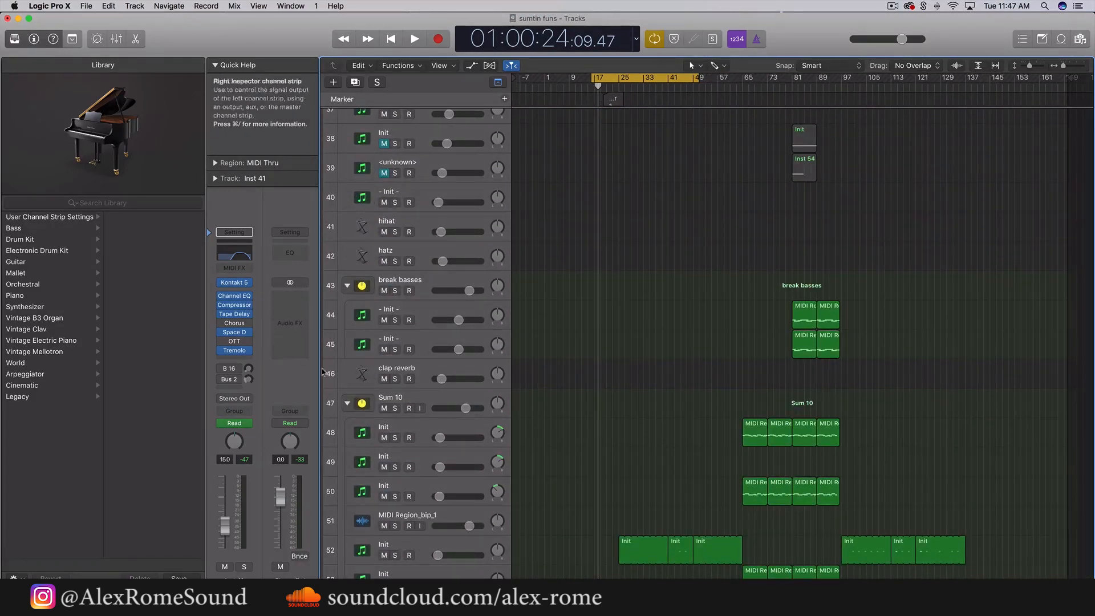
scroll(615, 427, "down", 1)
scroll(614, 427, "up", 15)
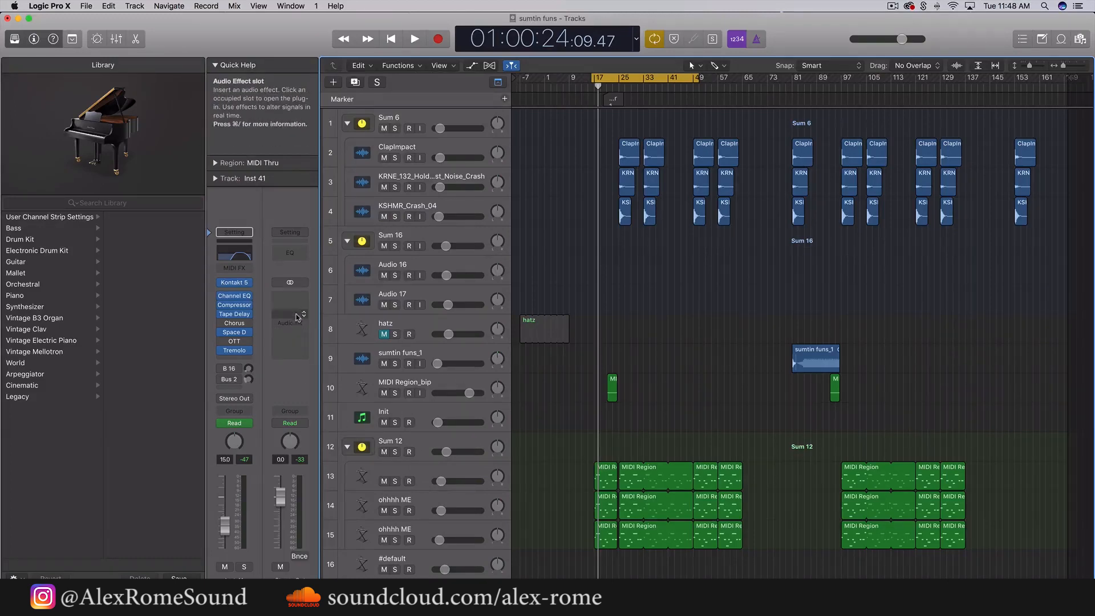
scroll(779, 308, "down", 15)
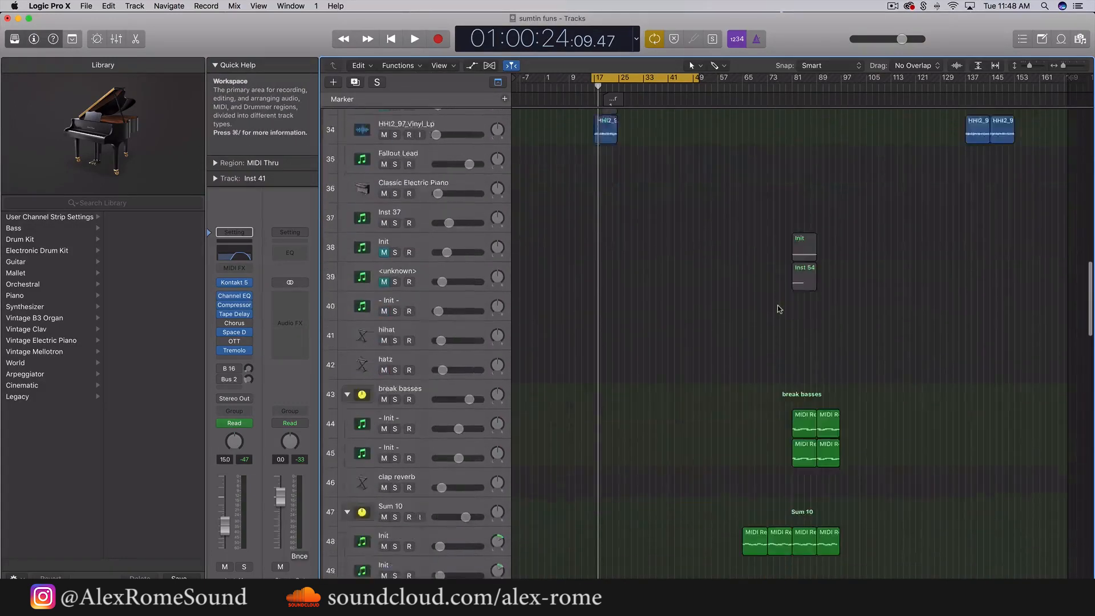
scroll(790, 278, "down", 18)
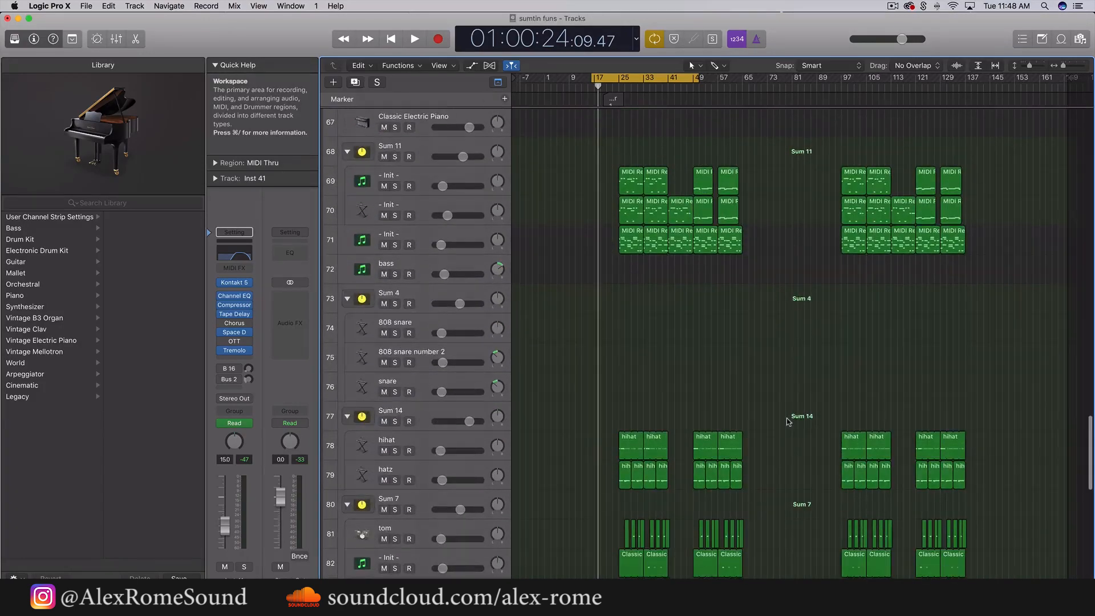
scroll(788, 420, "down", 3)
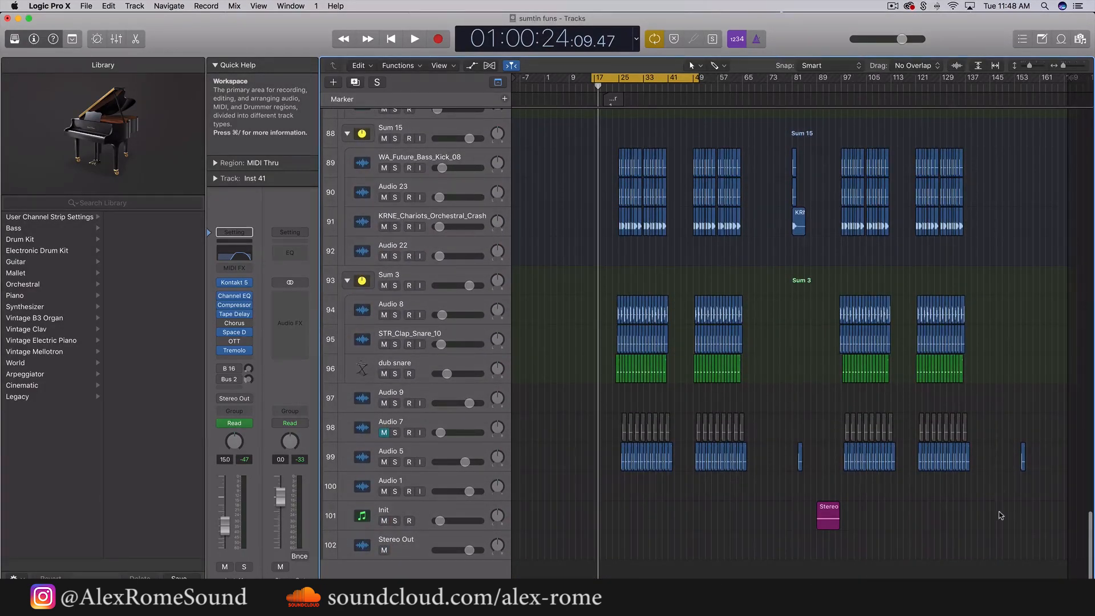
scroll(970, 485, "up", 20)
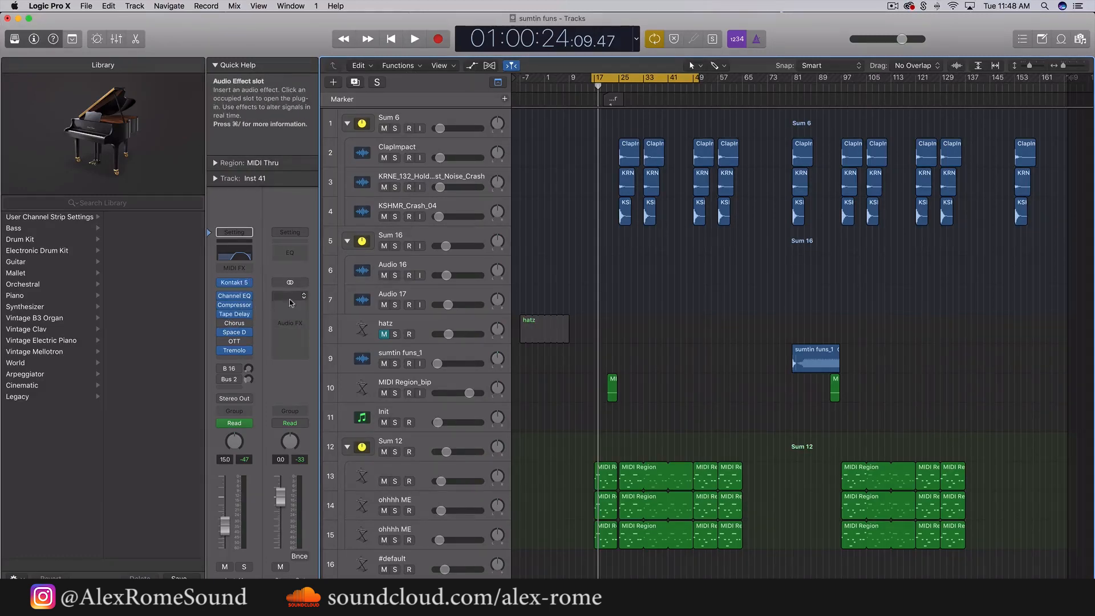
Examine the section between bars 9 and 73 more closely, from the Sum 6 stack down to the Sum 19 stack.
scroll(629, 298, "down", 5)
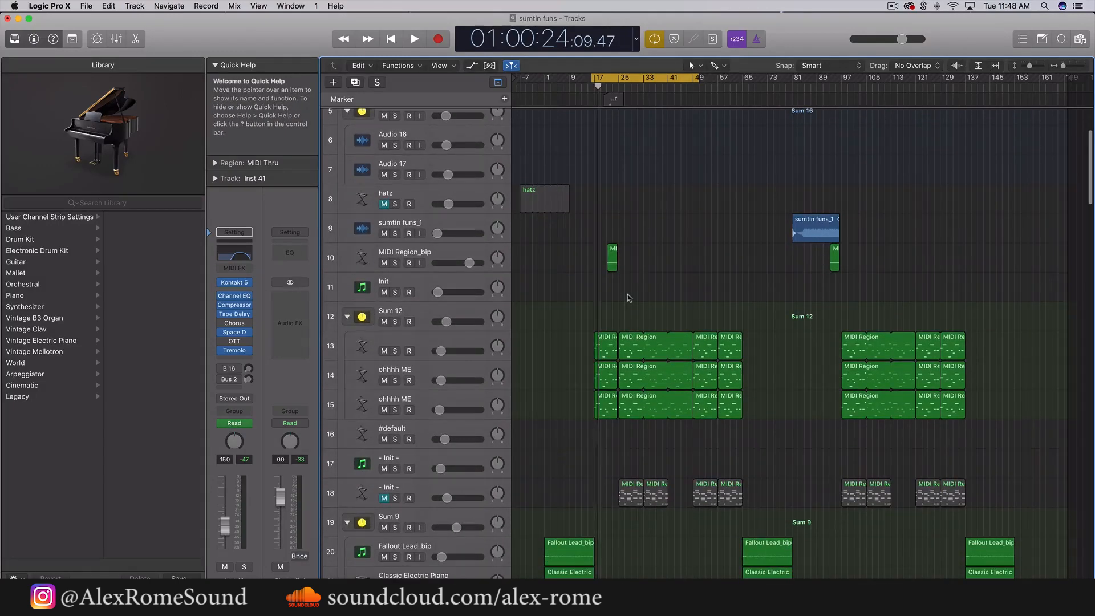
scroll(629, 298, "up", 3)
scroll(629, 298, "up", 1)
scroll(630, 298, "up", 5)
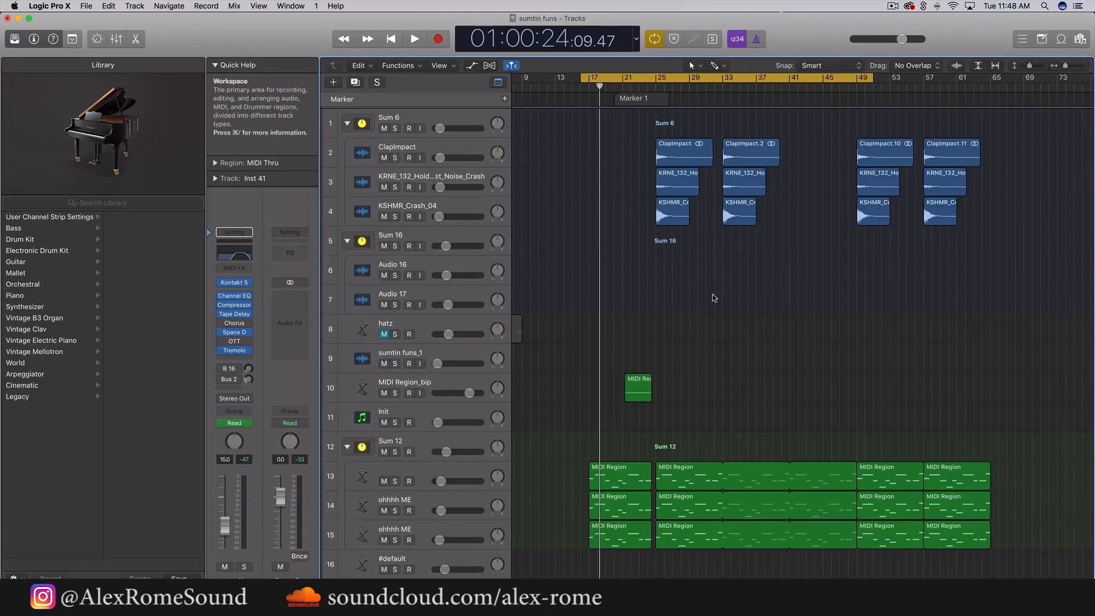
scroll(713, 295, "down", 5)
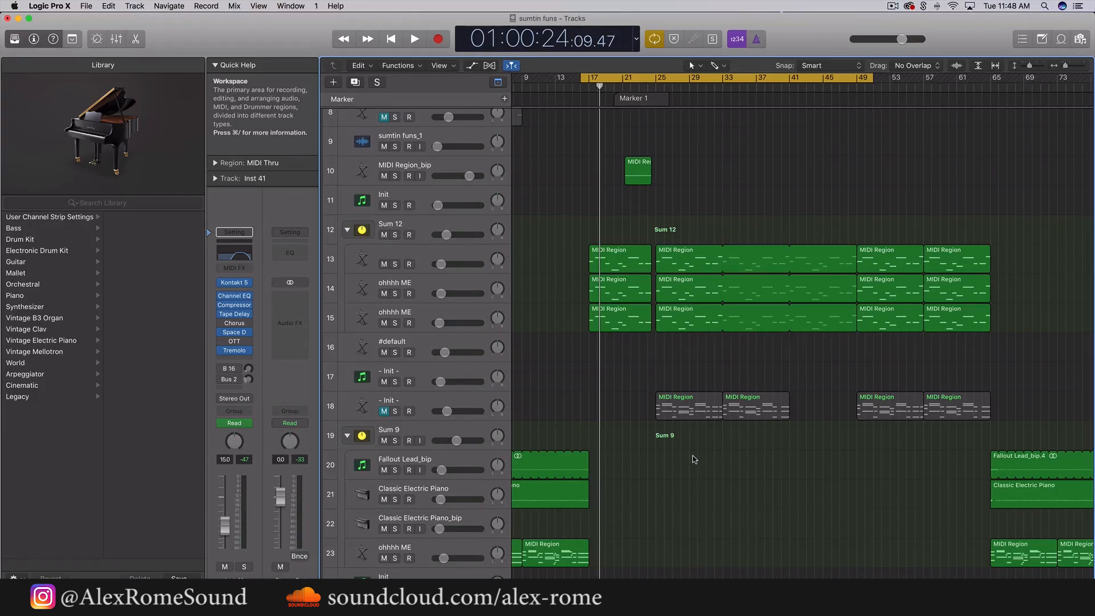
scroll(689, 468, "down", 5)
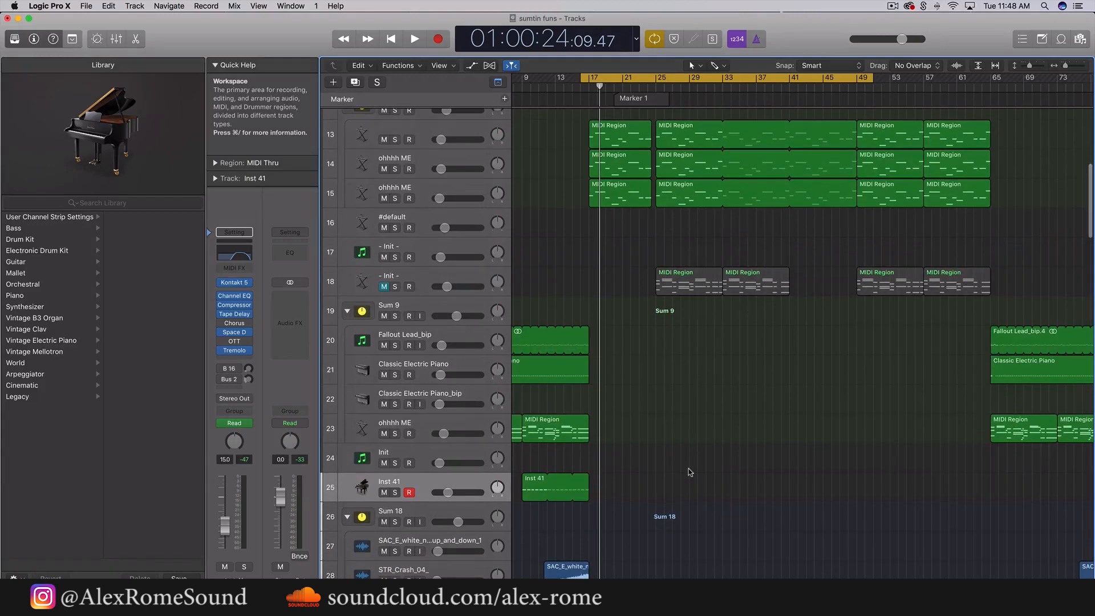
scroll(689, 468, "up", 10)
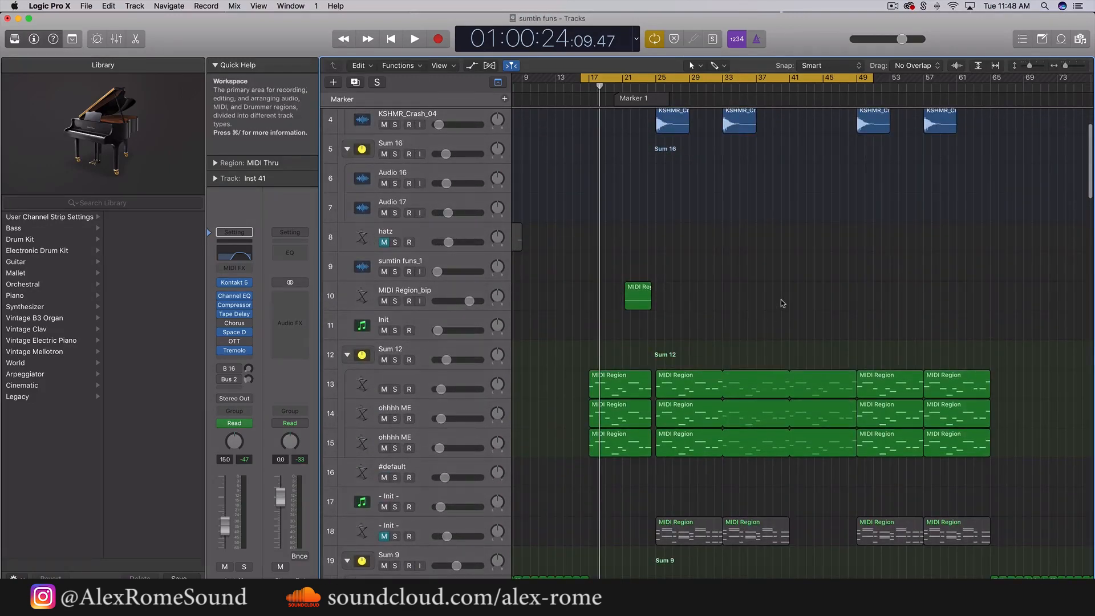
scroll(778, 306, "down", 5)
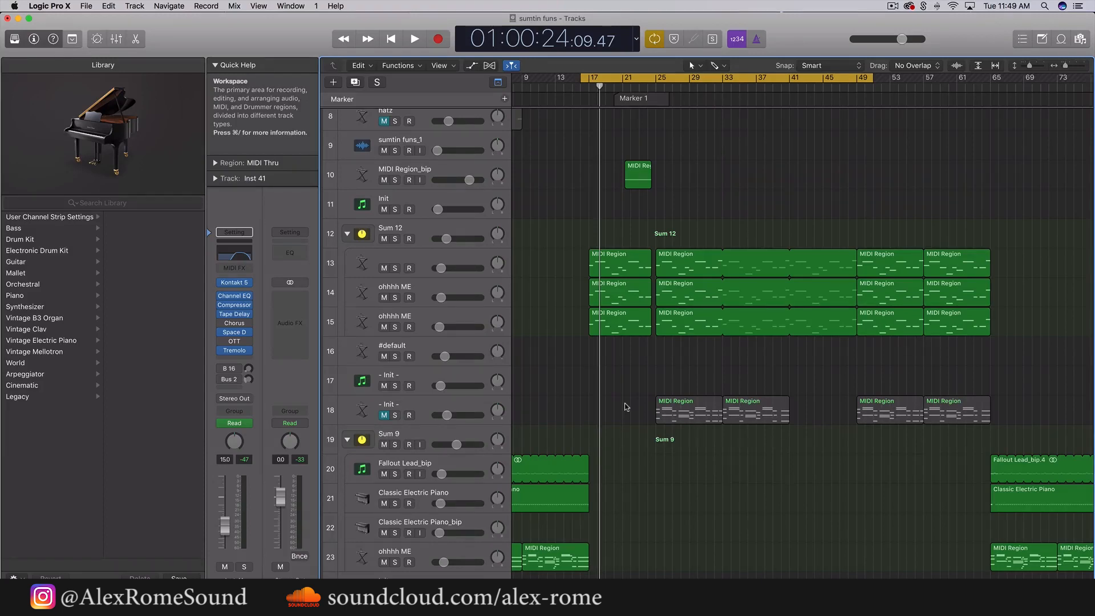
scroll(653, 400, "down", 10)
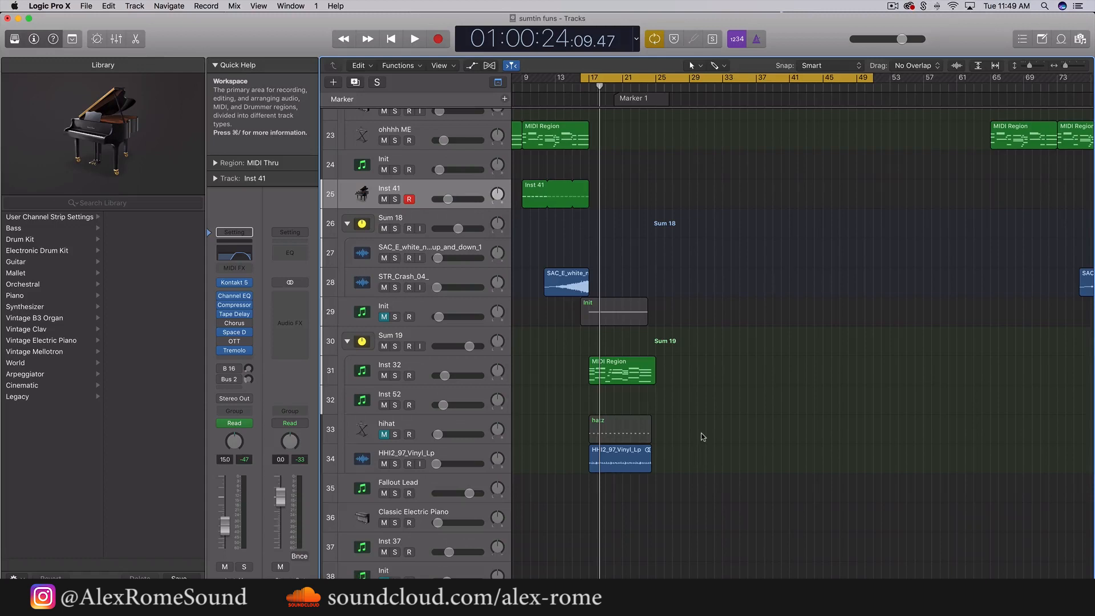
scroll(702, 434, "up", 8)
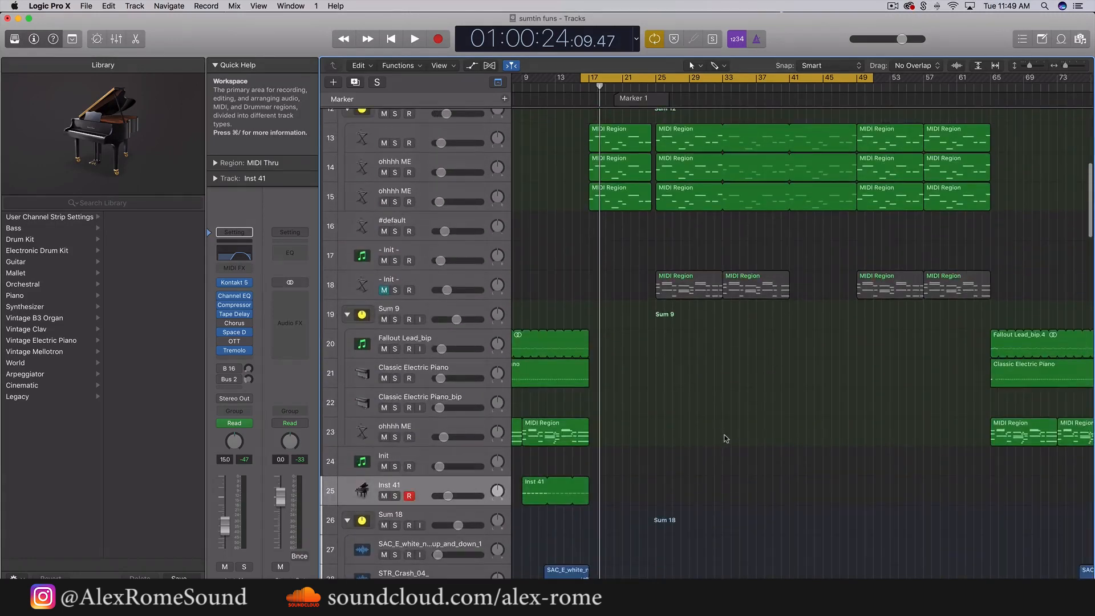
Lengthen Marker 1 so that it ends at about bar 27.
left_click_drag(668, 102, 679, 102)
scroll(711, 384, "up", 5)
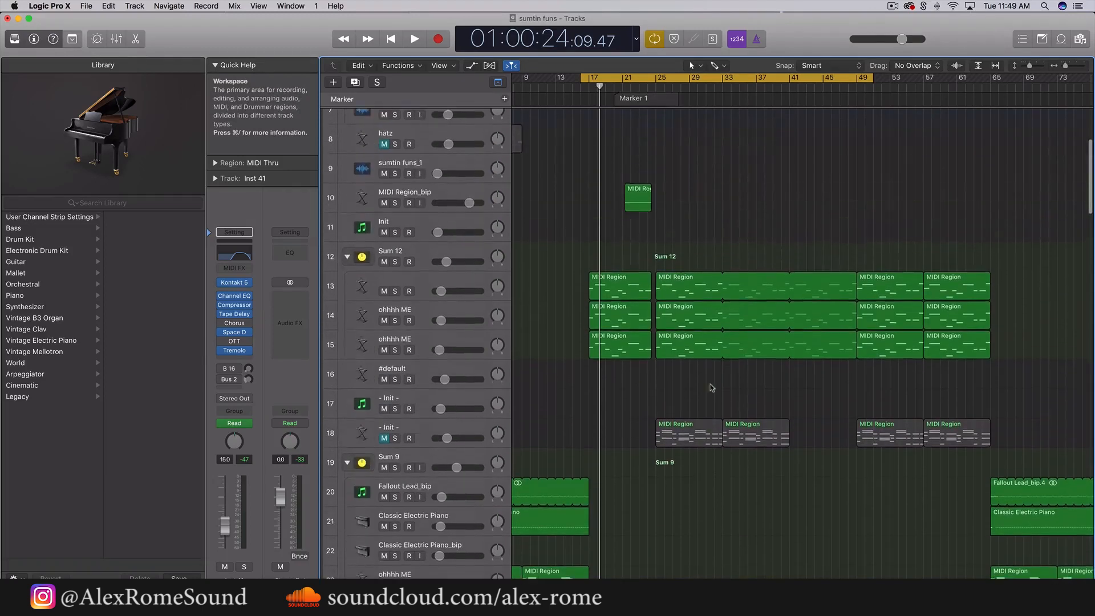
scroll(723, 150, "up", 4)
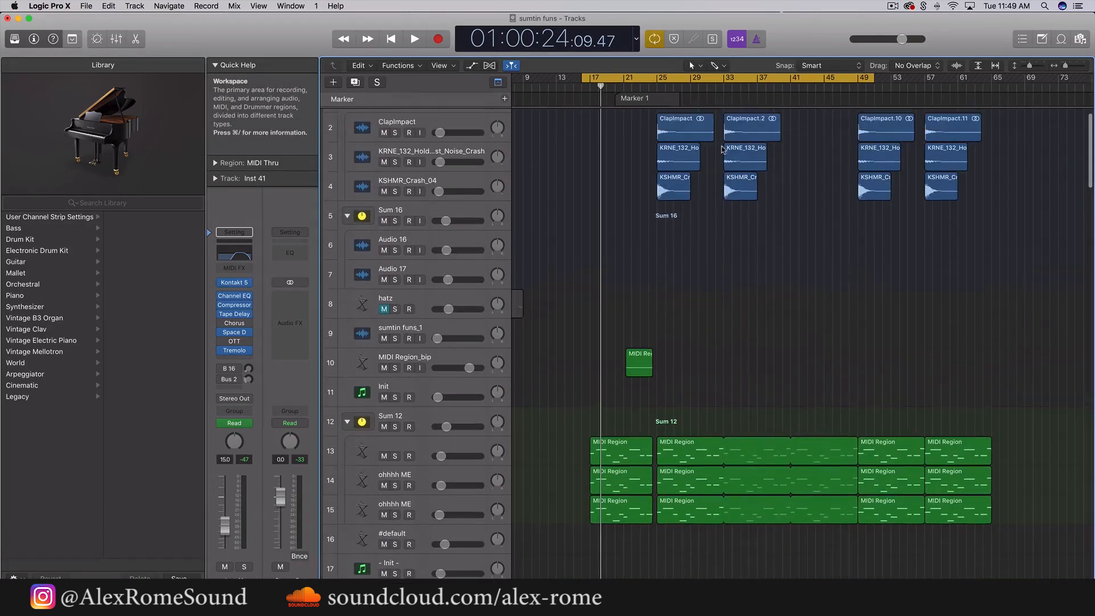
scroll(735, 392, "down", 8)
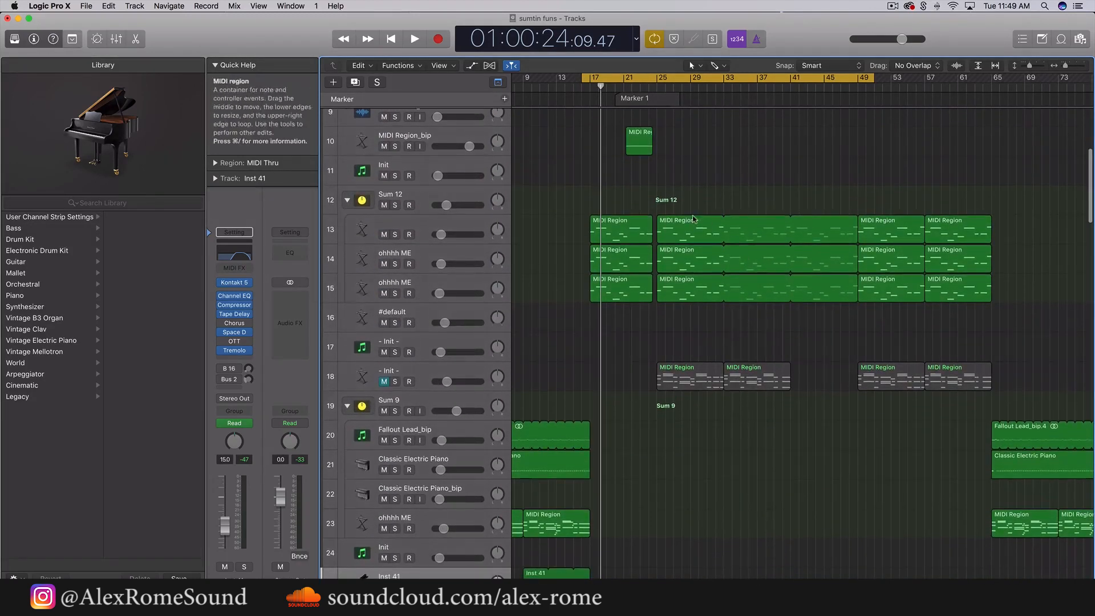
Set the cycle range to run from bar 21 to about bar 69.
left_click_drag(623, 77, 916, 79)
scroll(854, 185, "up", 3)
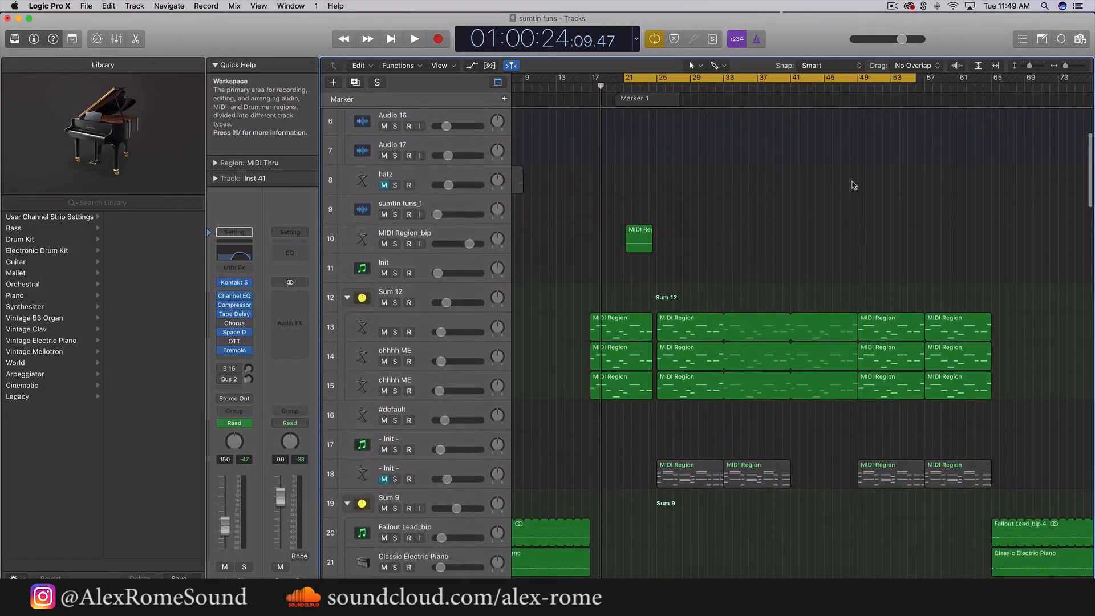
scroll(854, 185, "up", 5)
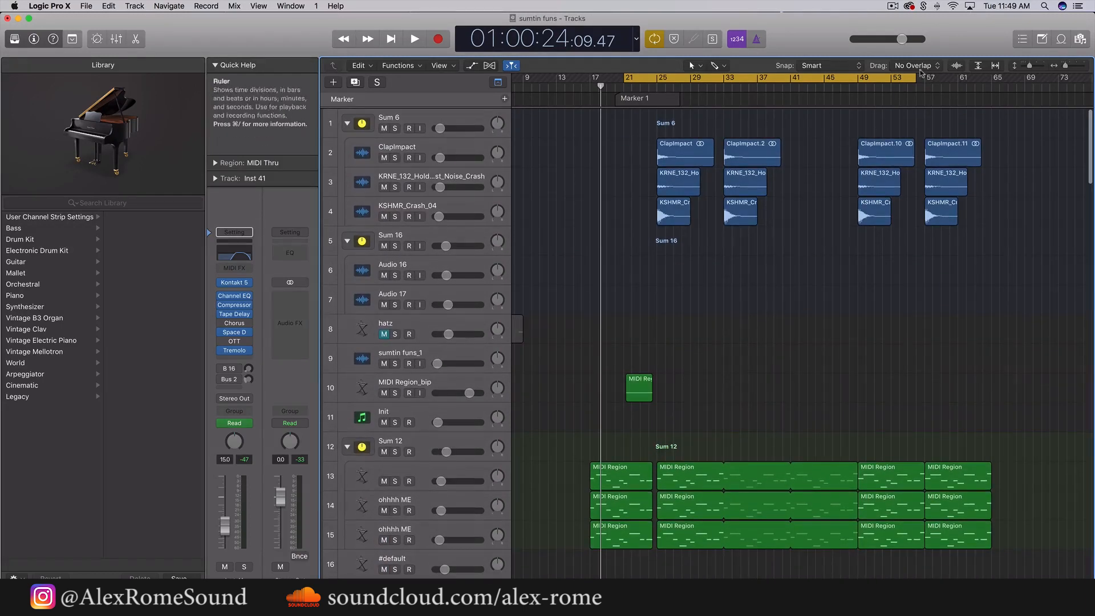
left_click_drag(916, 78, 1030, 121)
left_click_drag(1028, 79, 1025, 114)
Select the hatz instrument track below the Sum 16 stack.
scroll(1027, 173, "down", 10)
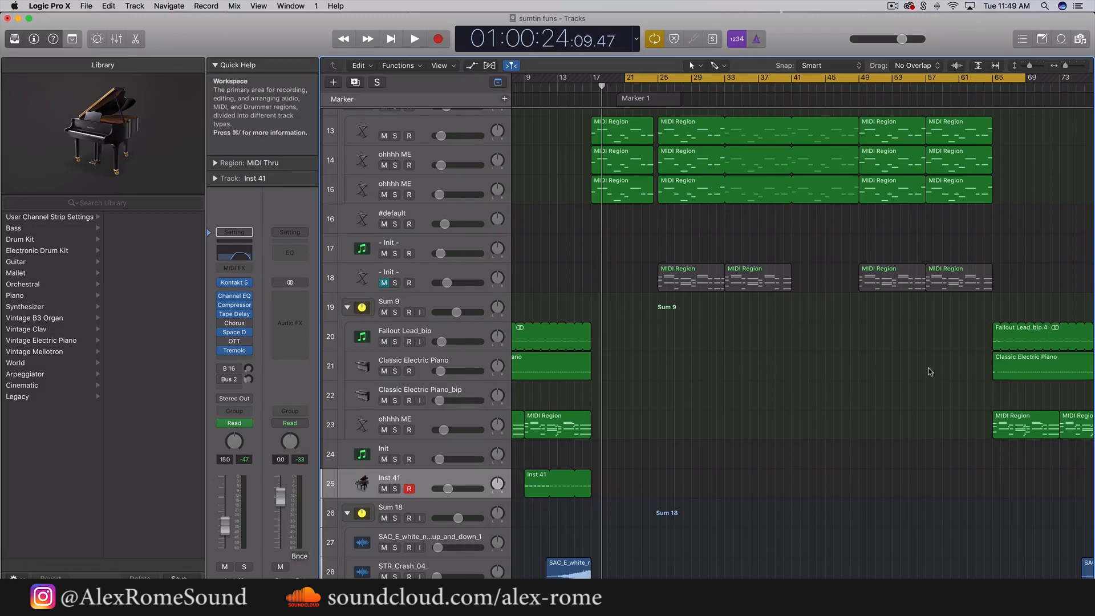
scroll(929, 368, "up", 3)
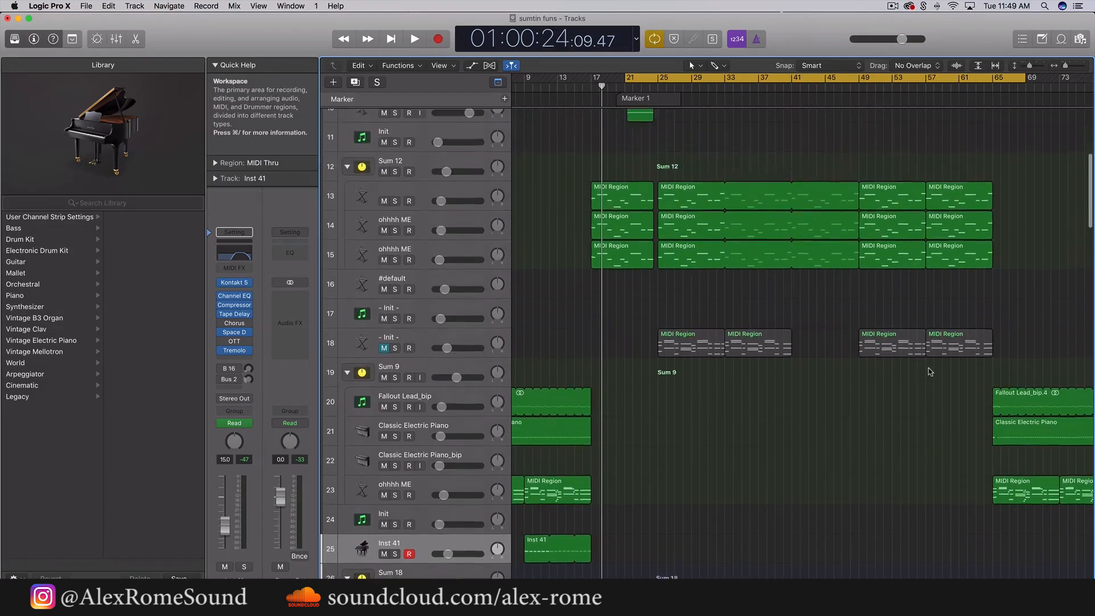
scroll(996, 326, "up", 6)
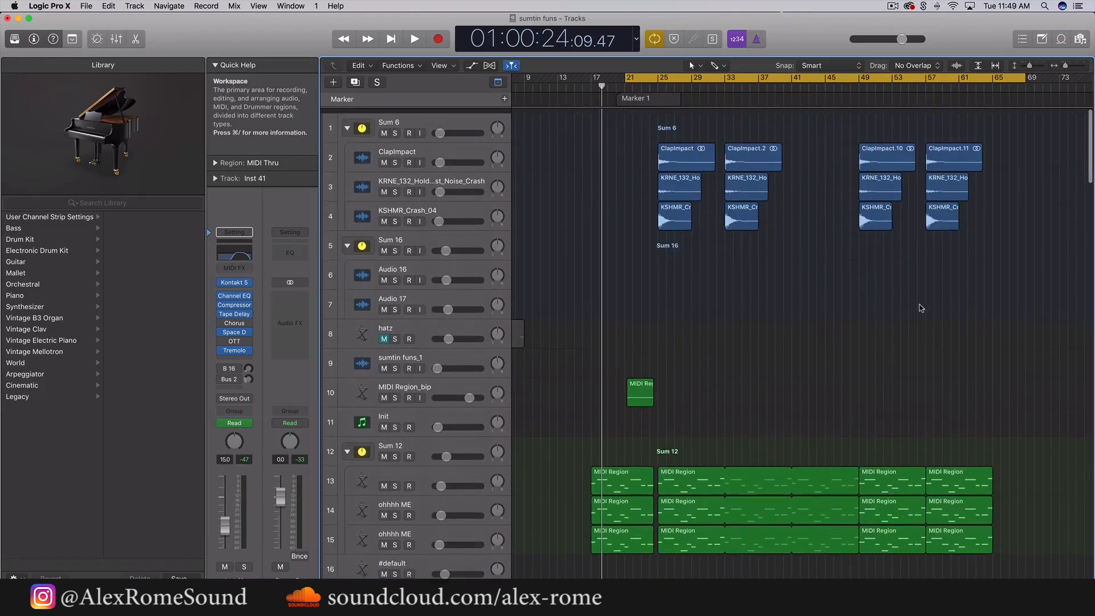
left_click(347, 330)
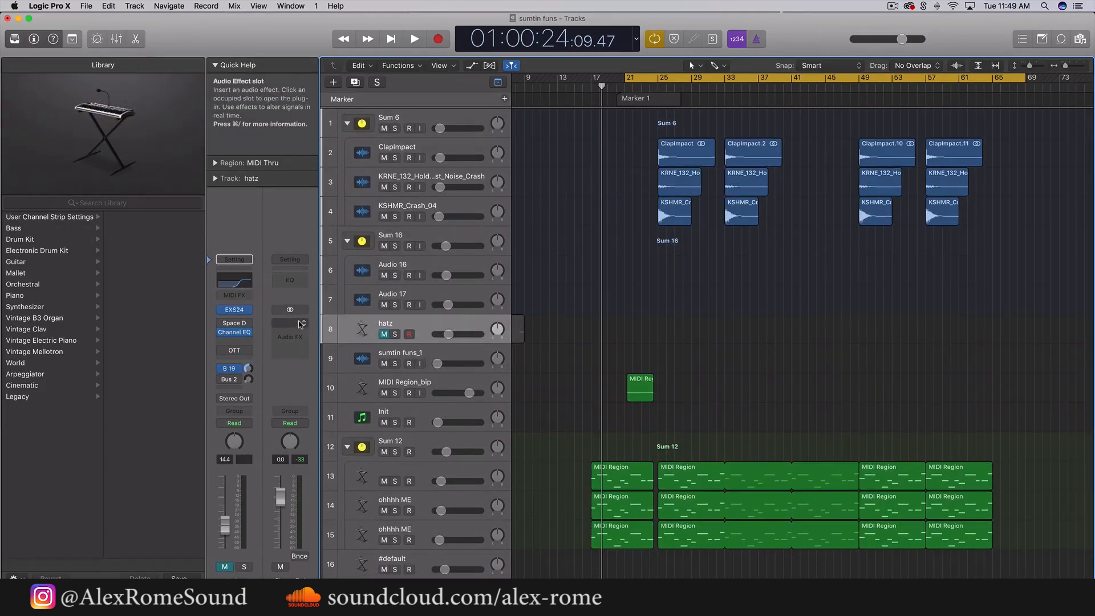
Shift the cycle range later and adjust its start to bar 24, giving it a length of 49 bars.
scroll(684, 319, "down", 7)
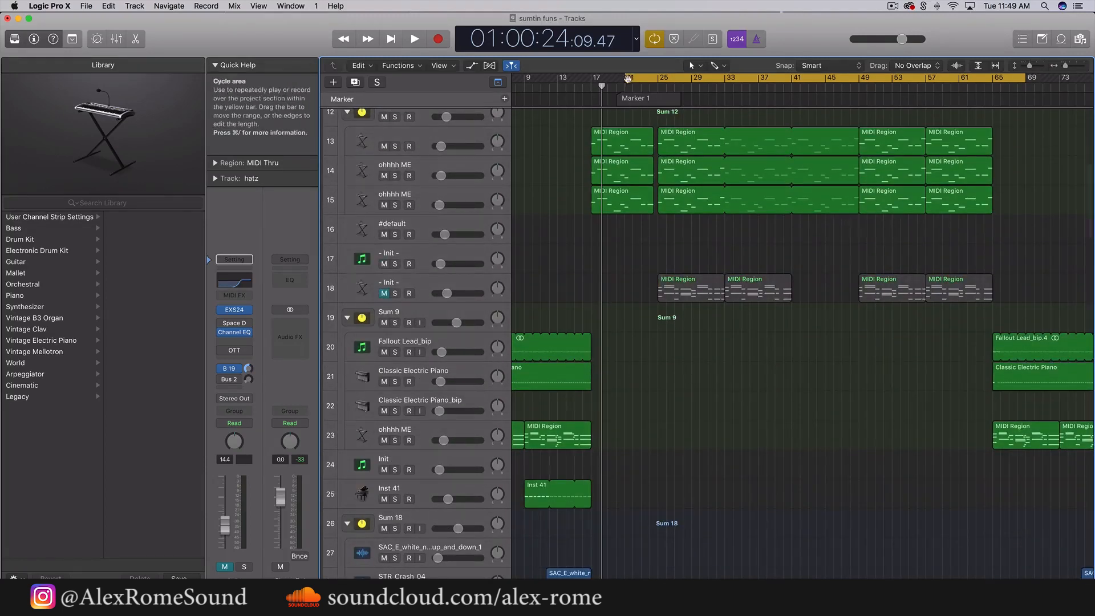
mouse_move(628, 79)
left_mouse_down()
mouse_move(661, 79)
mouse_move(649, 80)
left_mouse_up()
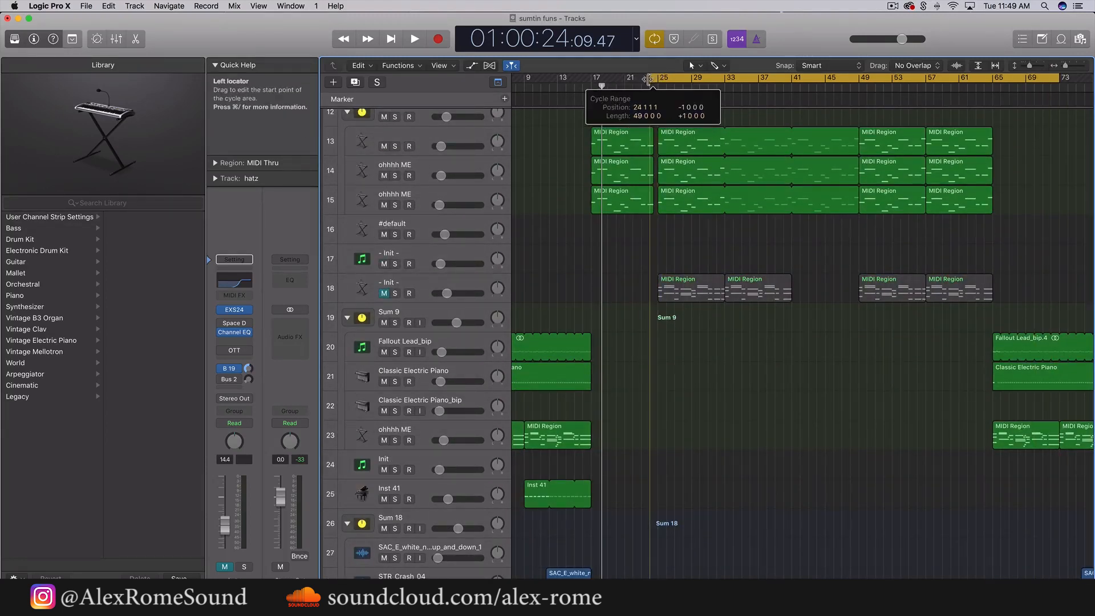
scroll(641, 217, "down", 8)
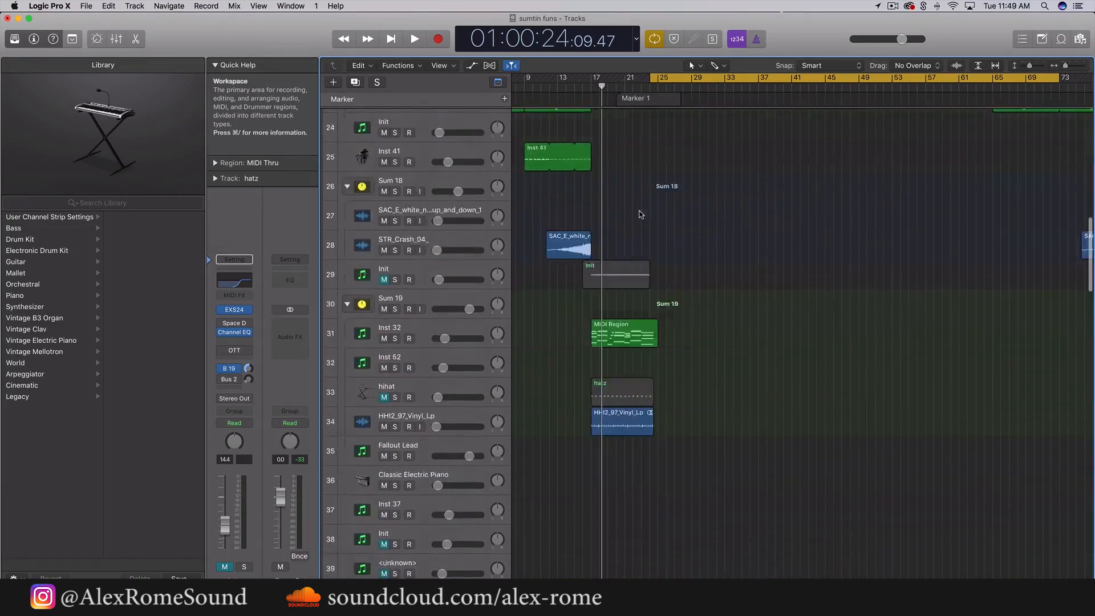
scroll(641, 215, "up", 15)
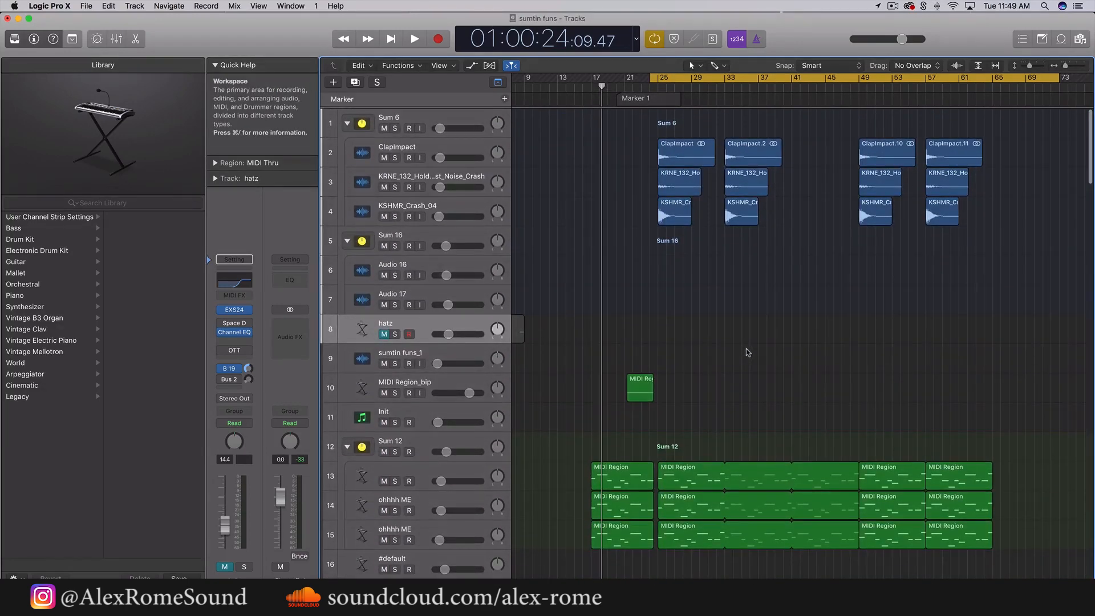
Play the arrangement from bar 24 and look through the tracks down to the Sum 18 stack.
key("space")
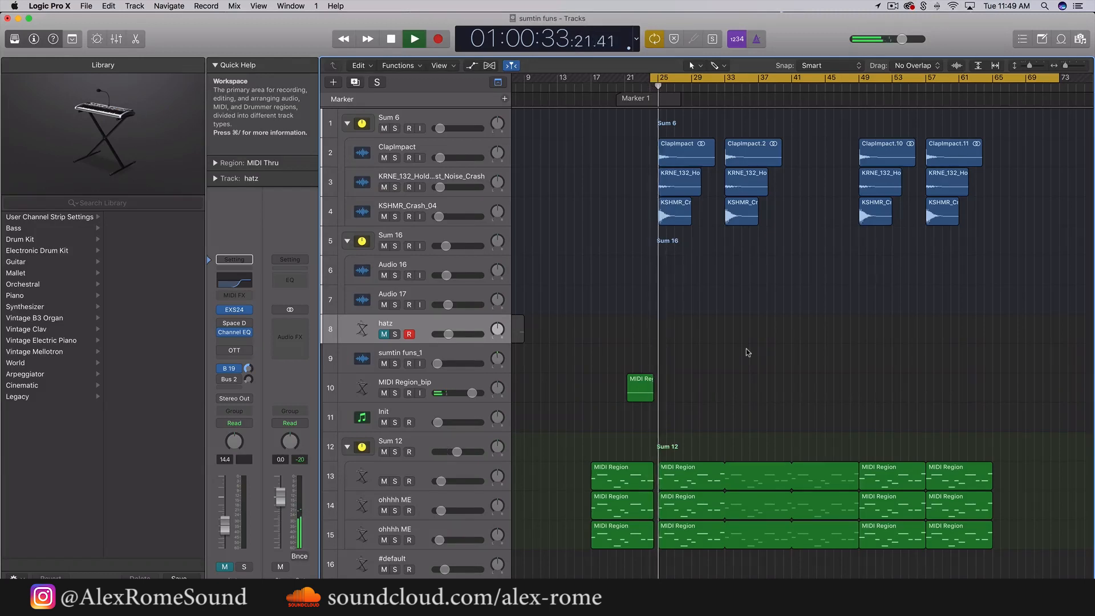
scroll(746, 353, "down", 3)
scroll(779, 489, "down", 2)
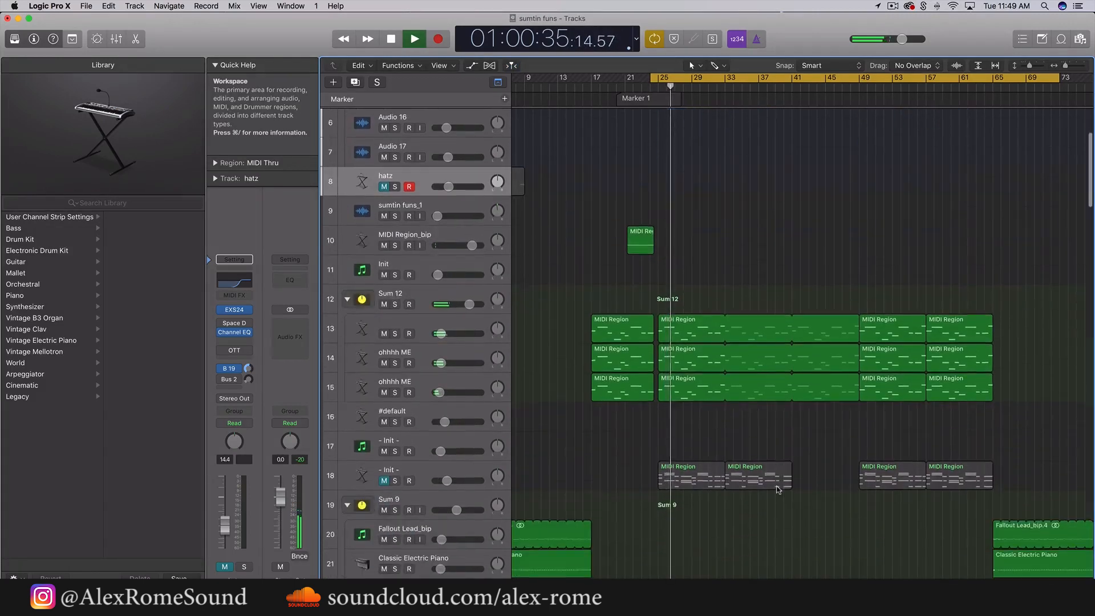
scroll(778, 490, "down", 1)
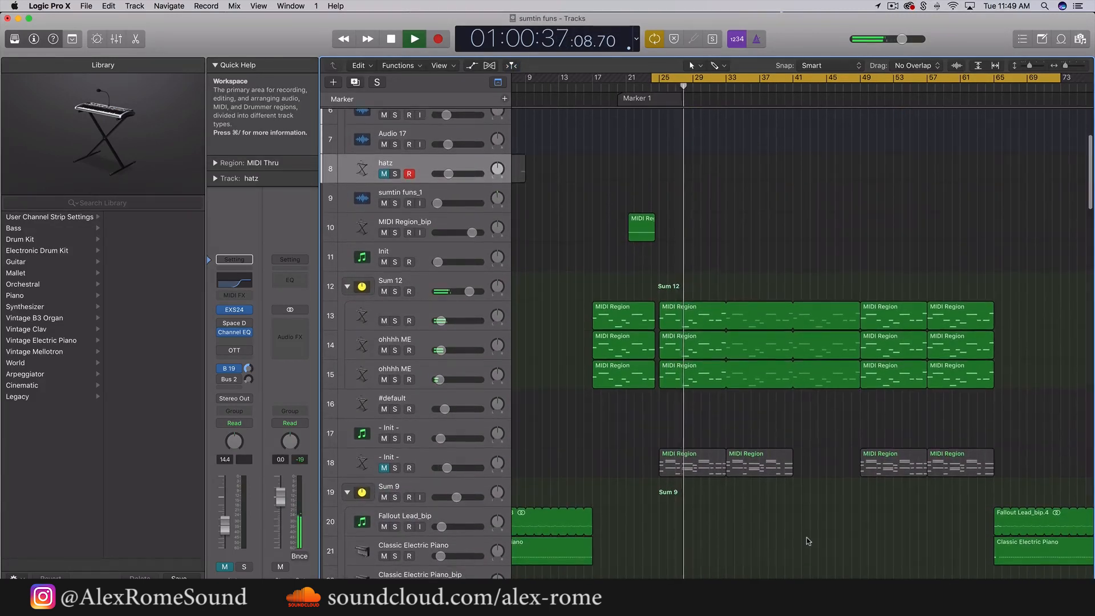
scroll(807, 541, "down", 5)
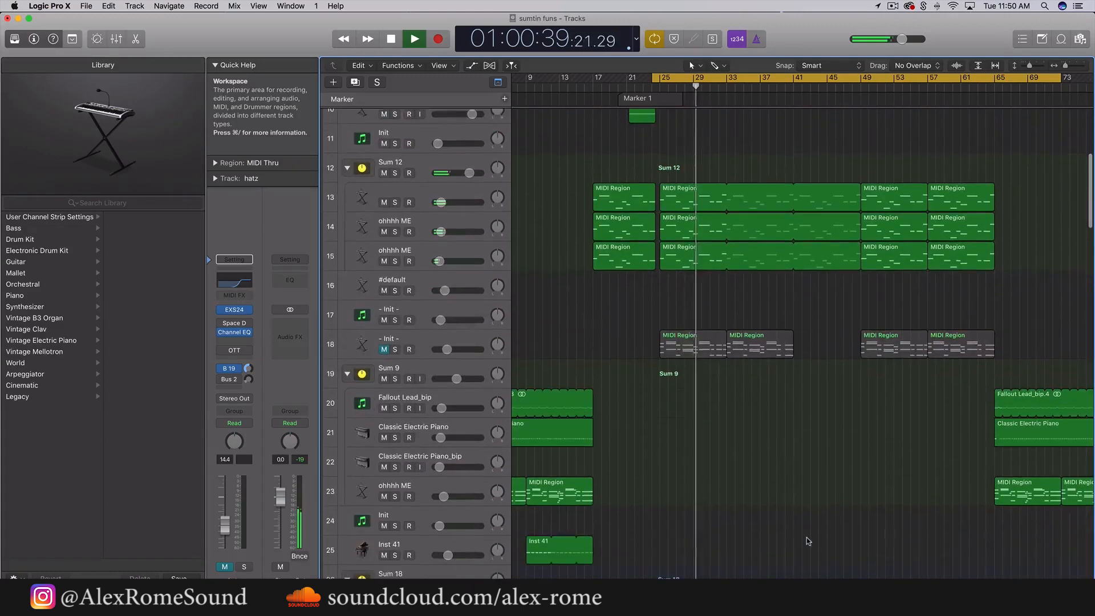
scroll(807, 537, "down", 3)
scroll(806, 537, "left", 4)
key("space")
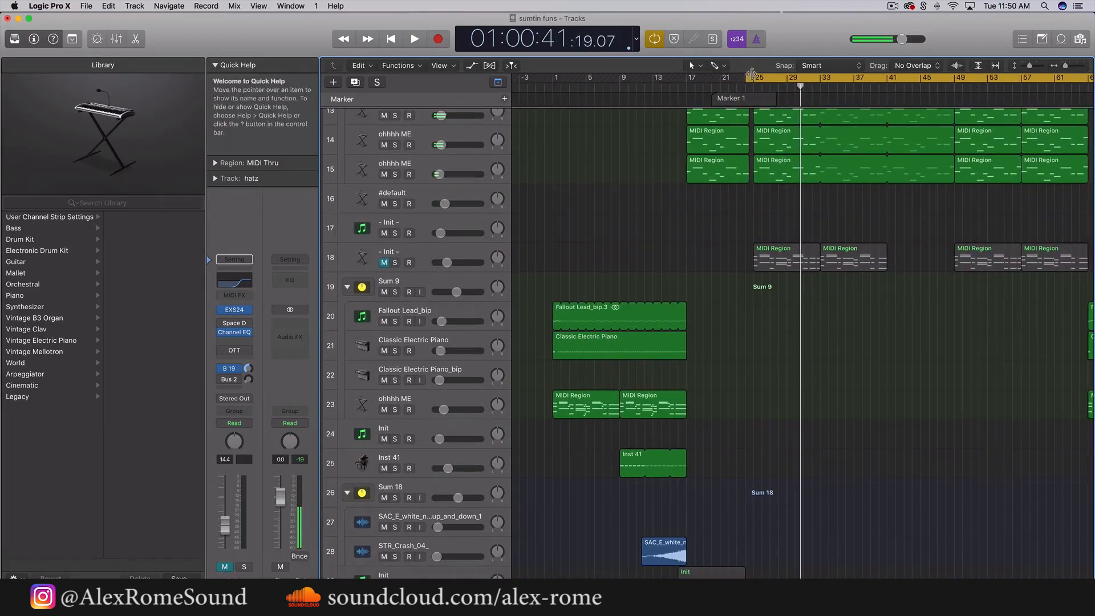
Extend the cycle range back to bar 1 for a length of 72 bars and play part of the intro.
left_click_drag(752, 74, 553, 92)
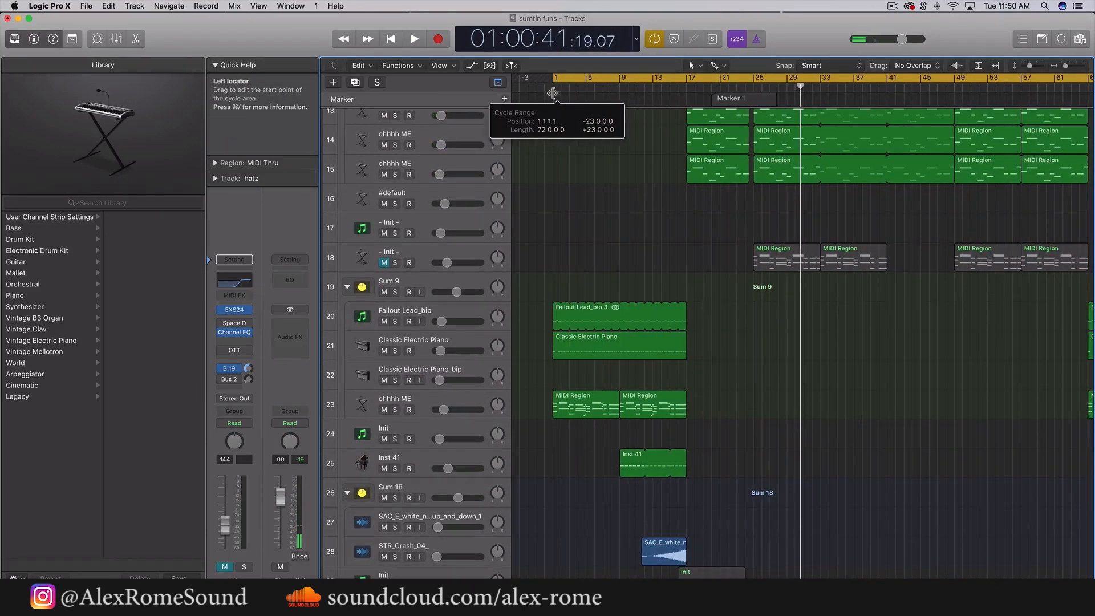
key("space")
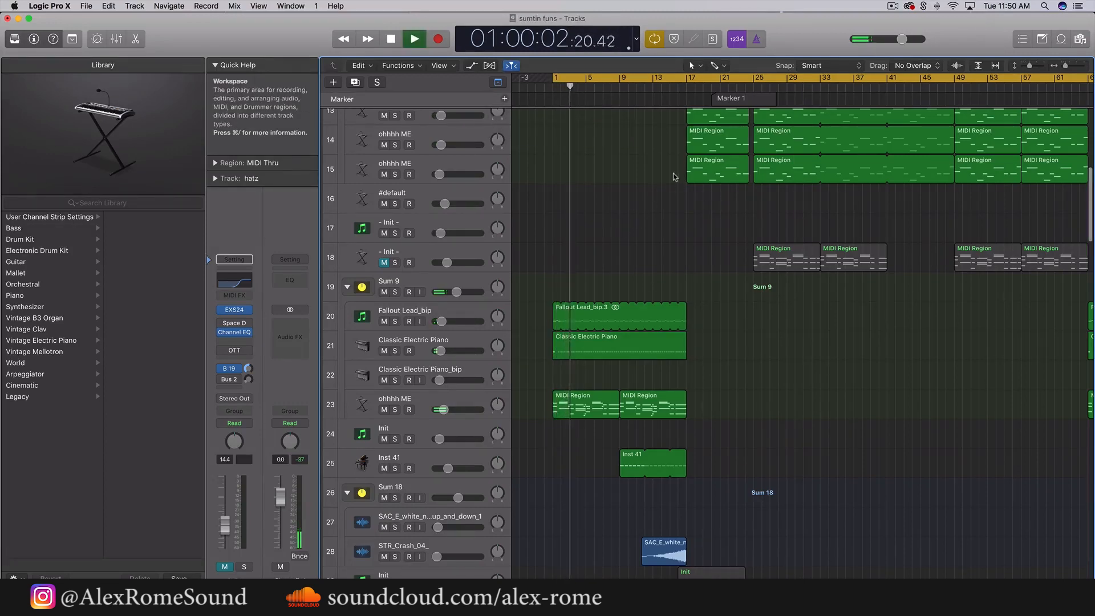
key("space")
left_click(683, 88)
key("space")
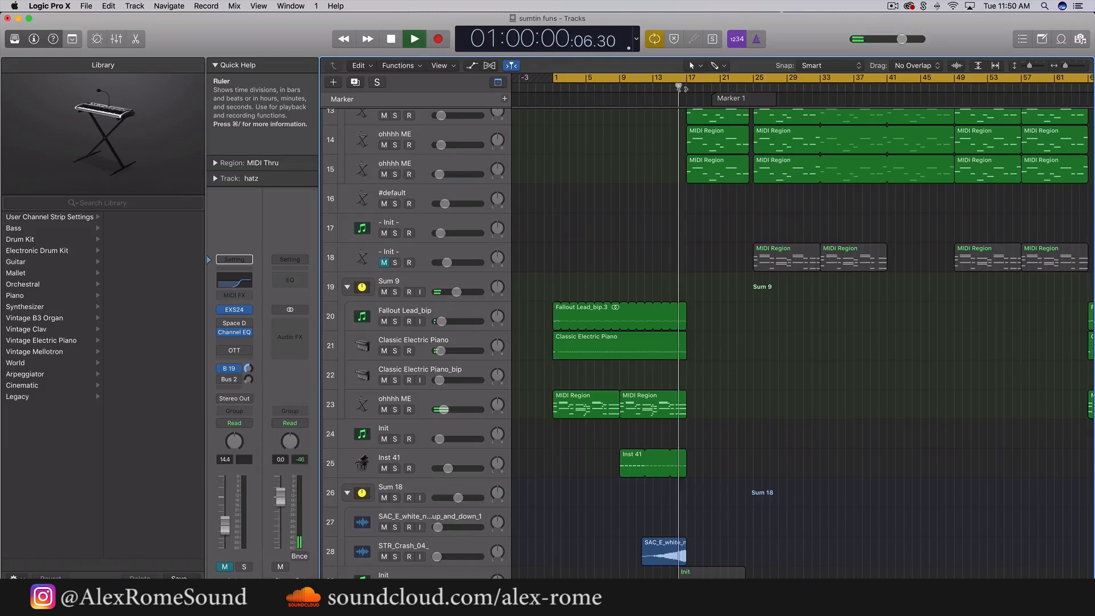
scroll(695, 152, "right", 10)
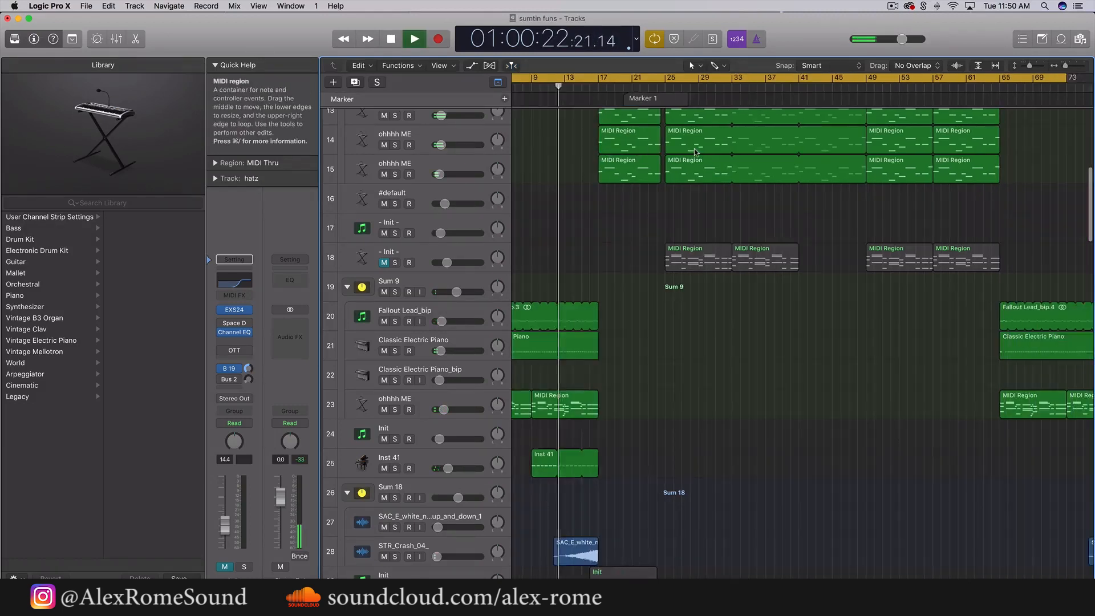
key("space")
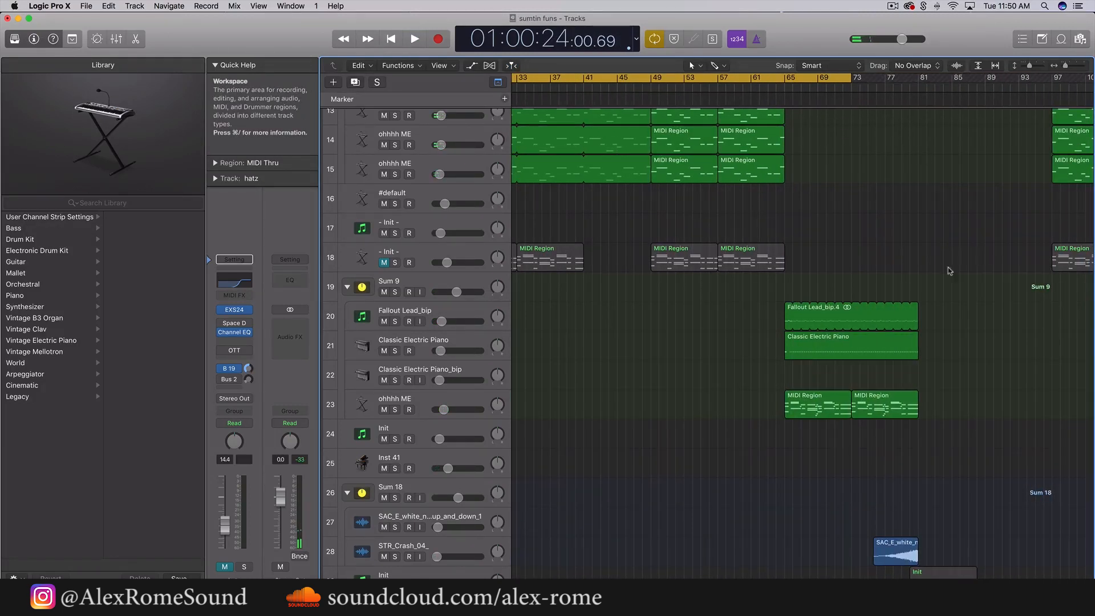
Start the cycle range at bar 49 with a length of 24 bars and play that section.
scroll(949, 267, "right", 10)
scroll(832, 204, "left", 10)
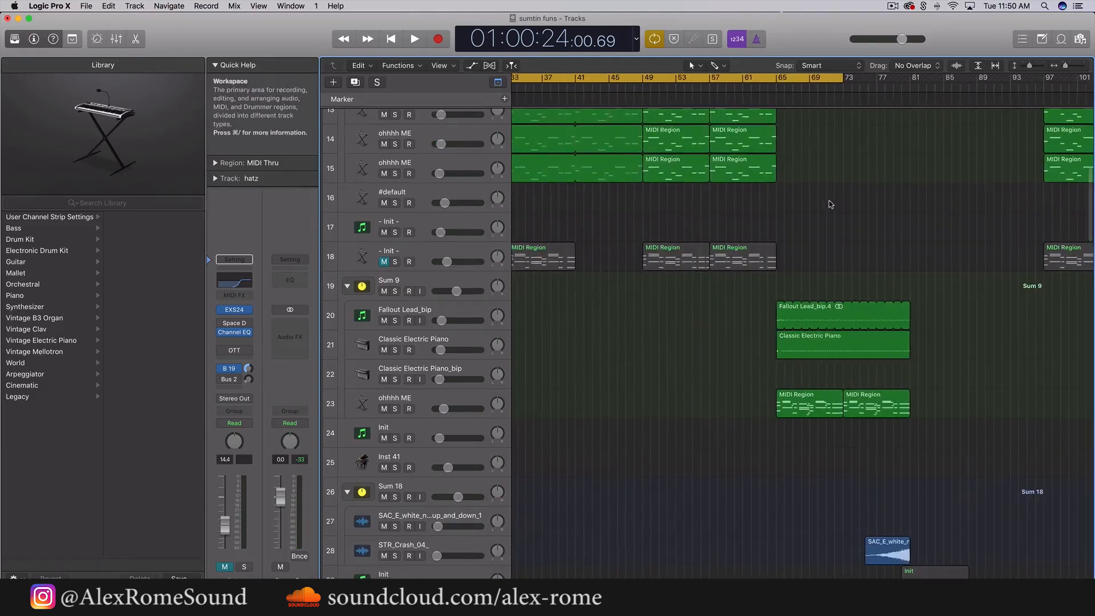
scroll(832, 204, "left", 5)
scroll(831, 204, "up", 5)
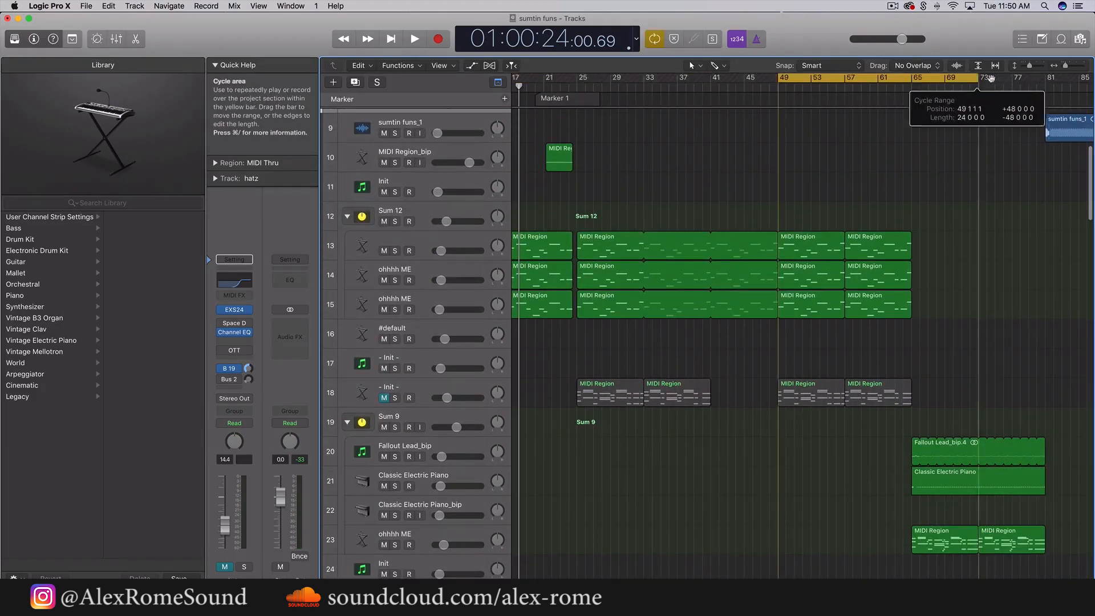
left_click_drag(991, 79, 997, 79)
key("space")
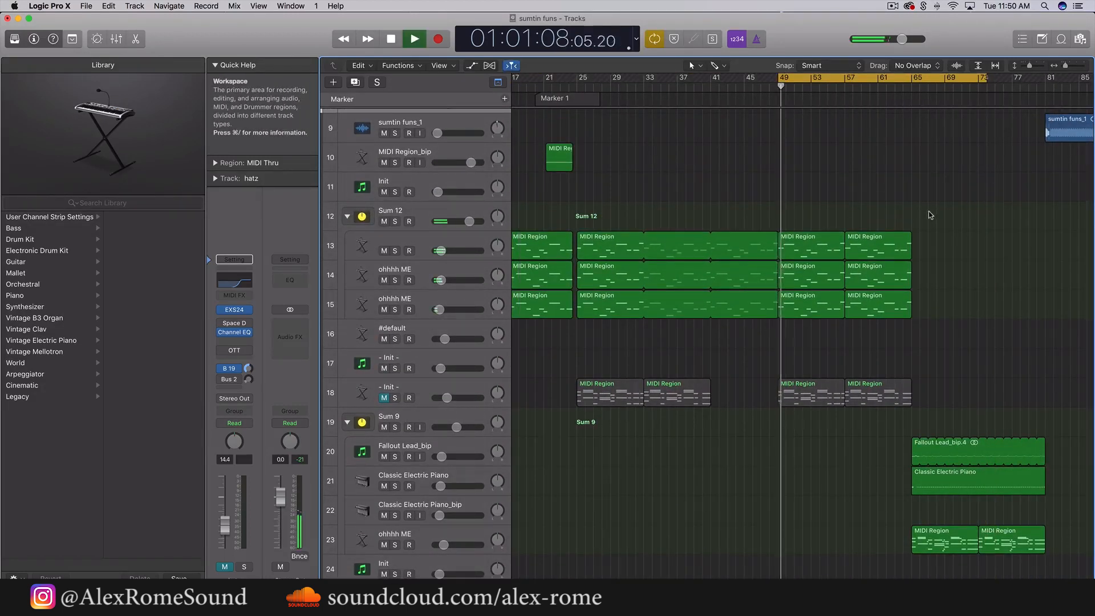
Stop playback and set the cycle range to run from bar 25 to about bar 67.
scroll(924, 210, "left", 3)
key("space")
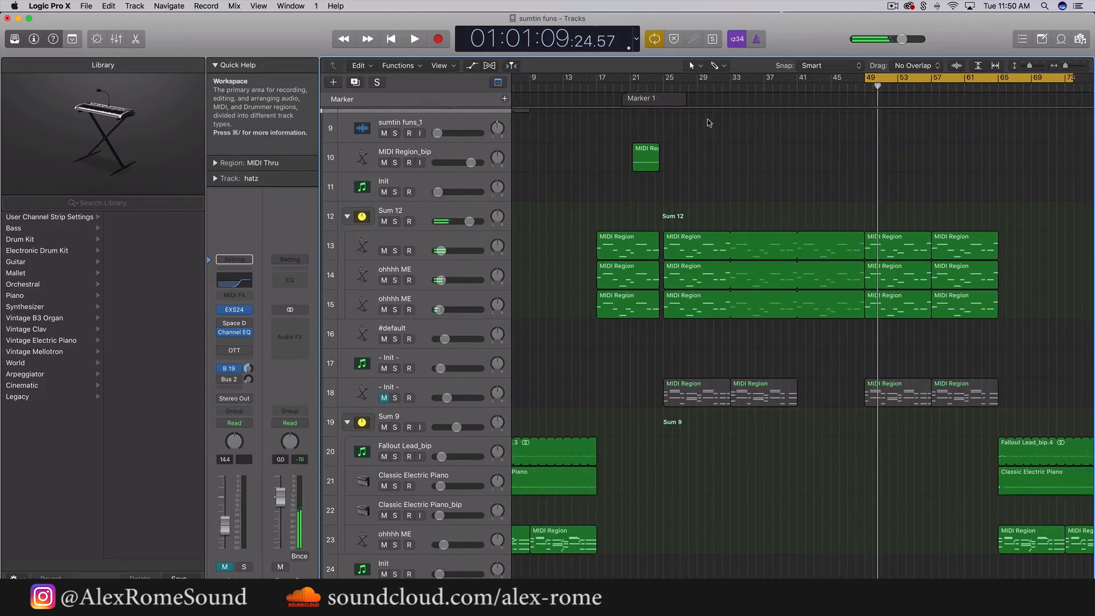
left_click_drag(657, 80, 1015, 83)
left_click_drag(657, 79, 664, 82)
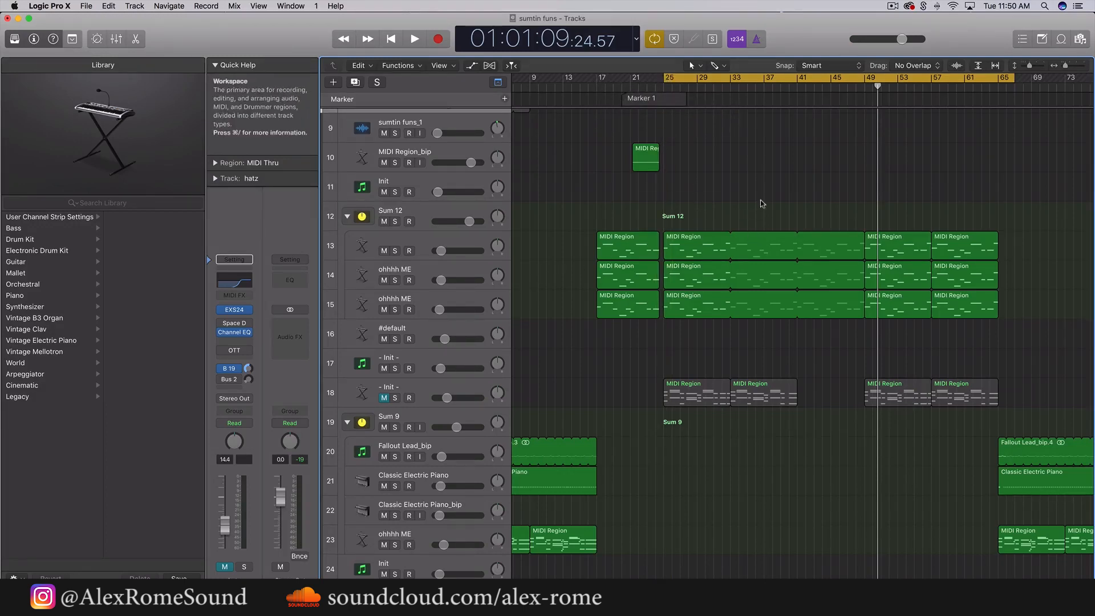
Insert the stereo Compressor from the Dynamics plug-ins on the Stereo Out channel's first audio effect slot.
left_click(305, 327)
key("Escape")
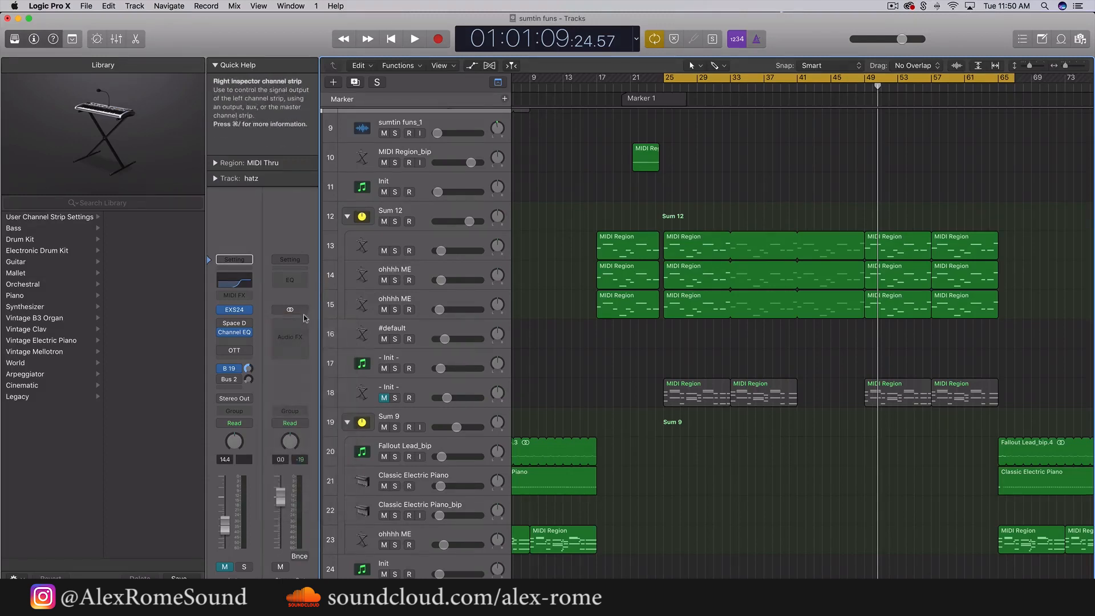
left_click(305, 323)
mouse_move(309, 413)
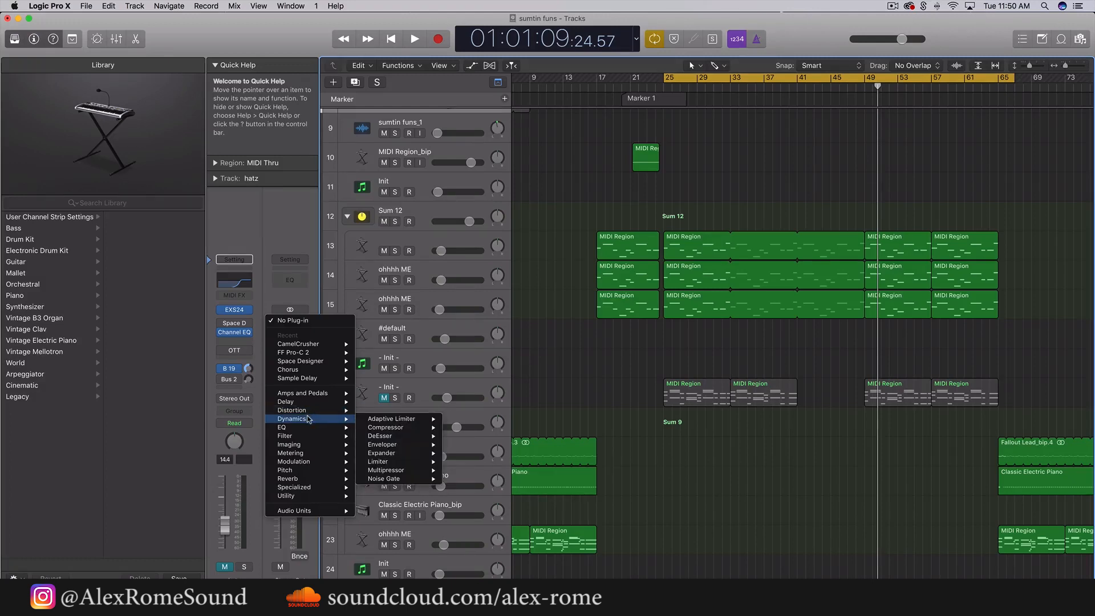
mouse_move(386, 472)
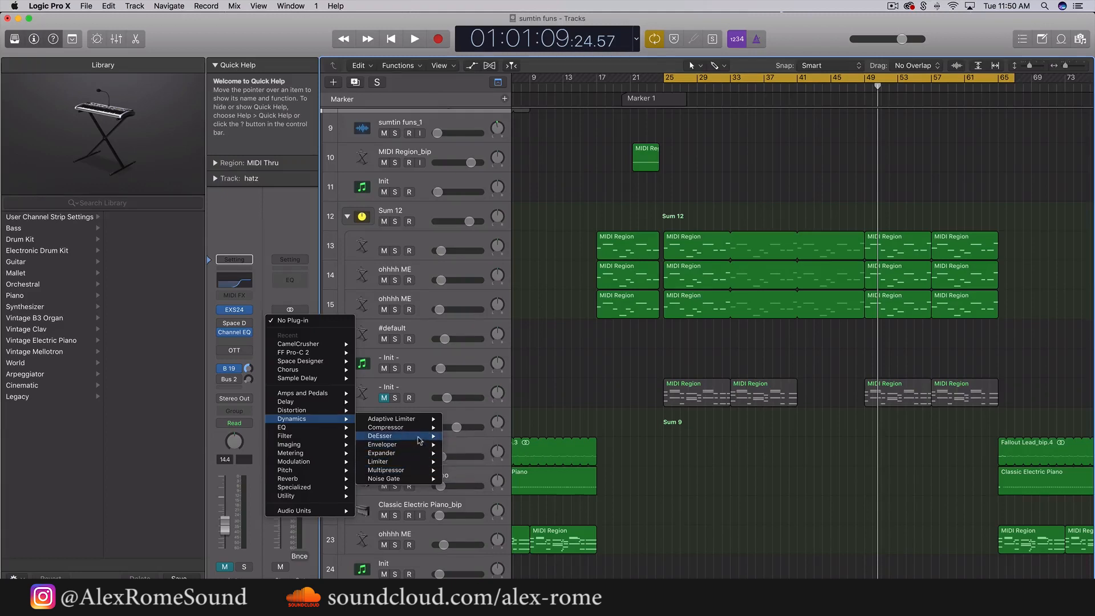
mouse_move(423, 429)
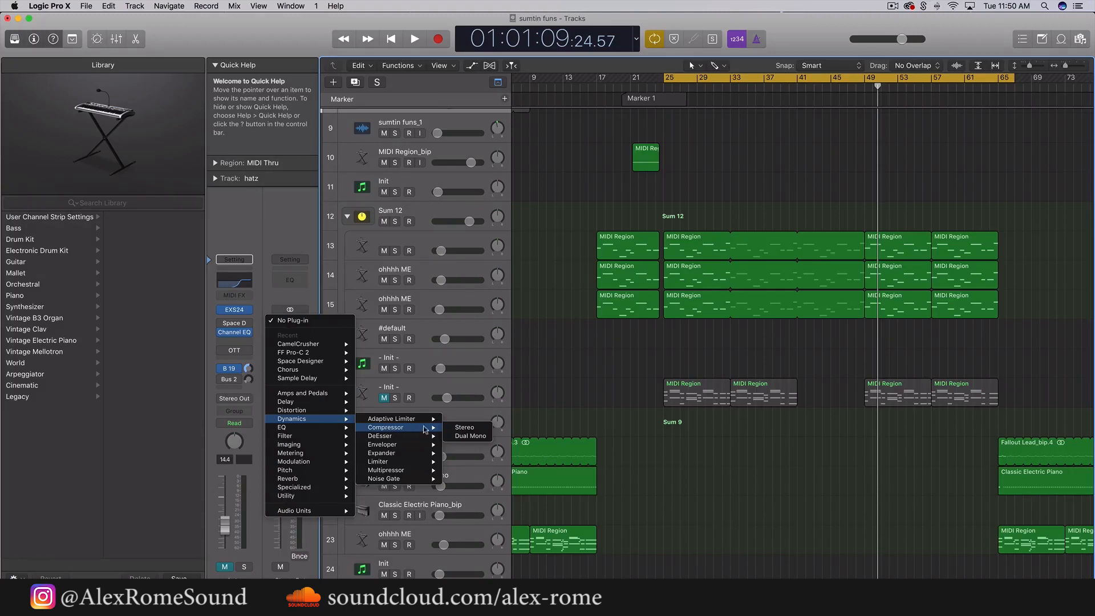
left_click(465, 428)
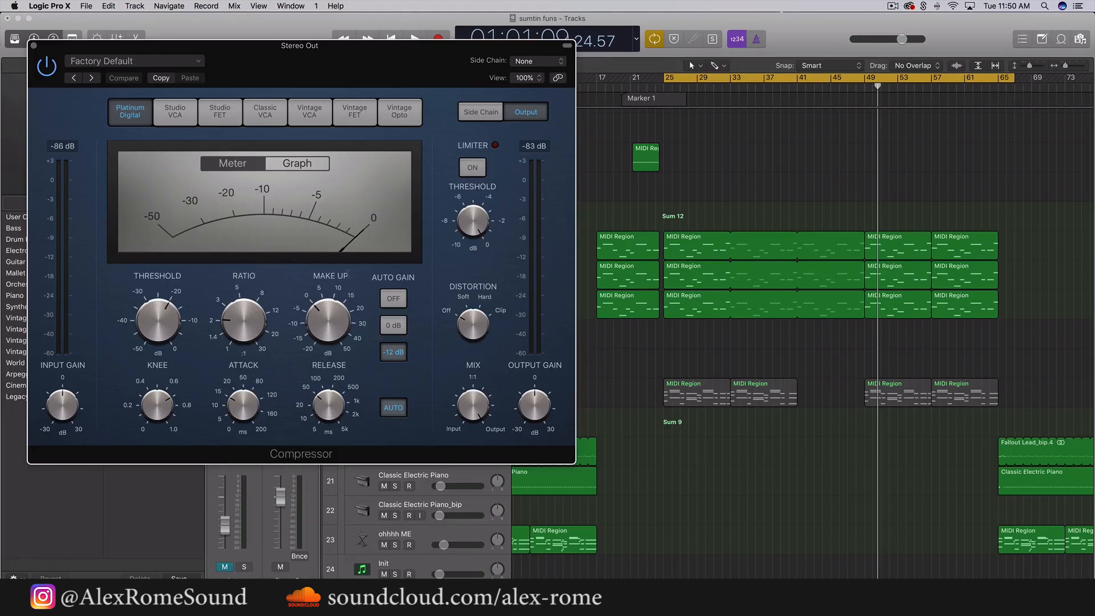
Switch the compressor to the Studio FET model and set its threshold to 0 dB and ratio to 1:1.
left_click_drag(348, 73, 441, 147)
left_click(313, 186)
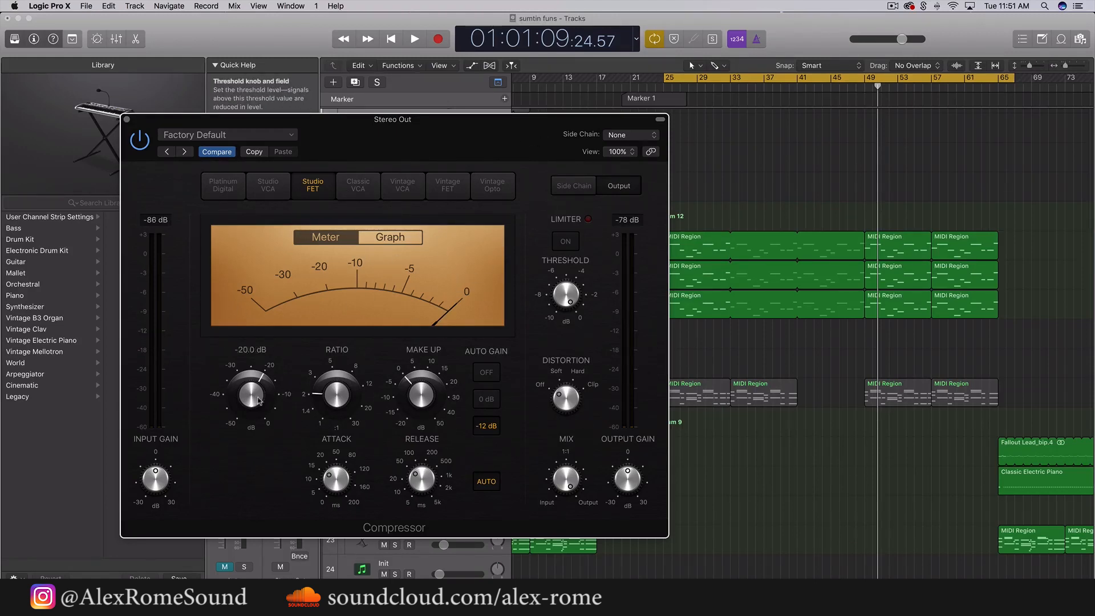
left_click_drag(252, 394, 276, 215)
left_click_drag(327, 393, 365, 576)
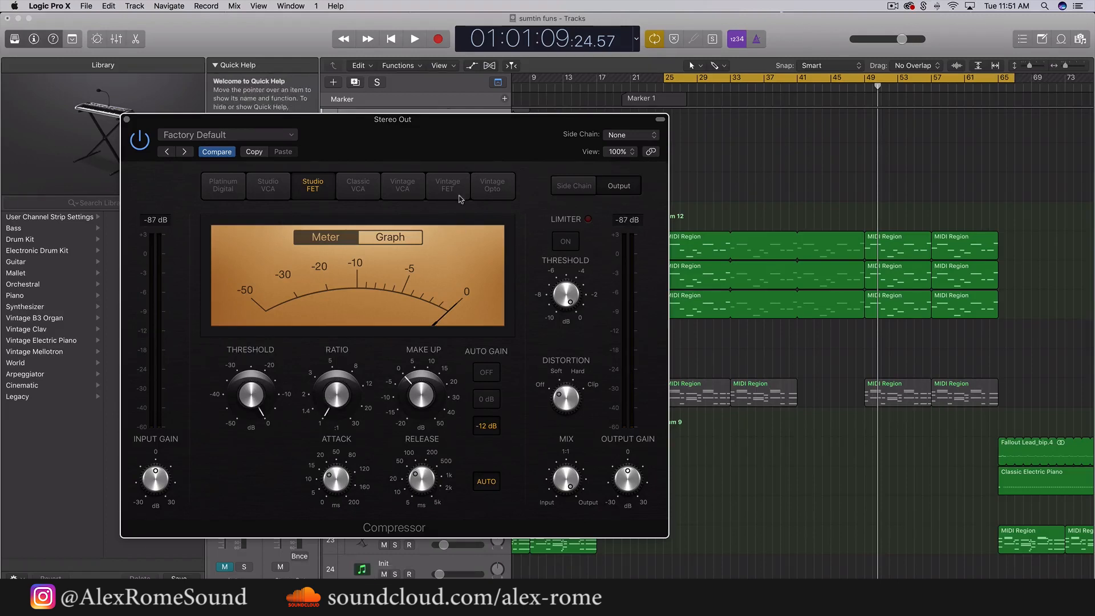
left_click_drag(457, 119, 761, 47)
mouse_move(292, 325)
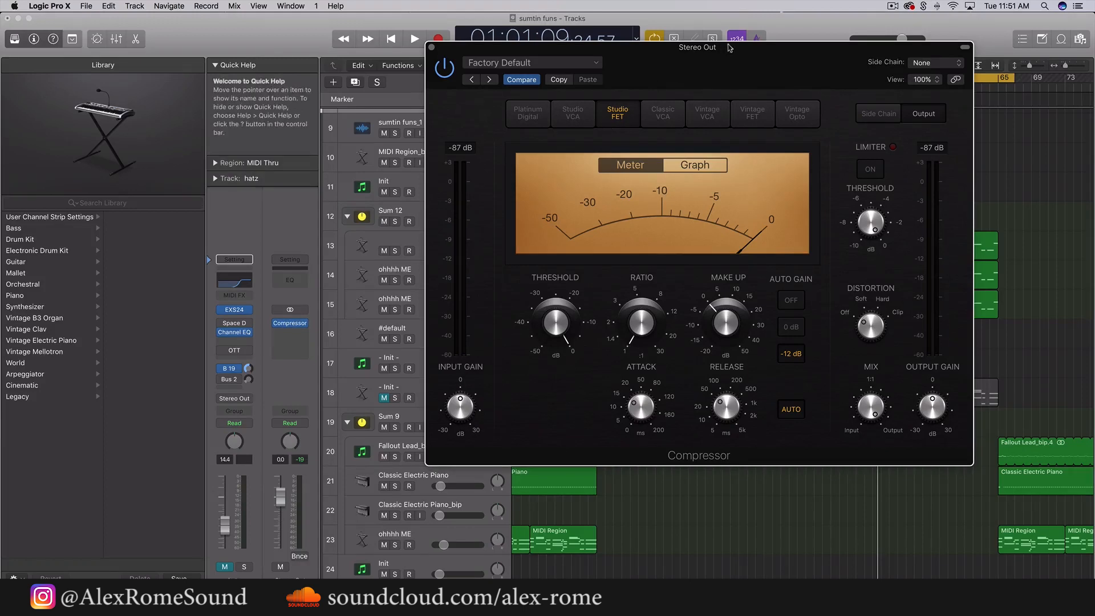
left_click_drag(725, 52, 446, 91)
Try a compressor ratio of 2.4:1 and lower the threshold to between -20 and -10 dB, playing the section briefly.
key("space")
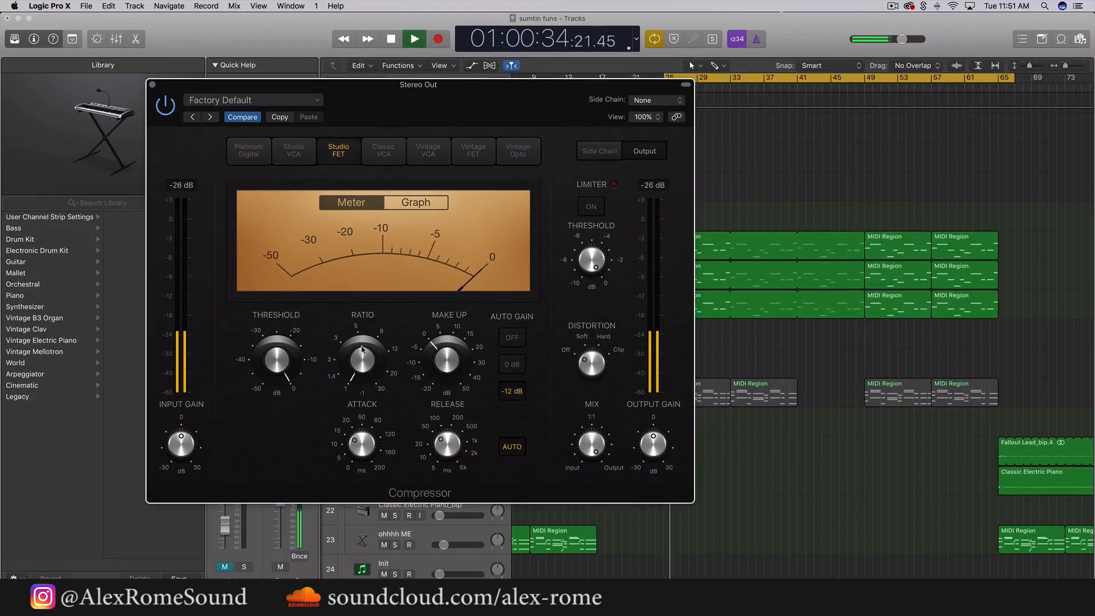
mouse_move(359, 355)
left_mouse_down()
mouse_move(356, 321)
mouse_move(365, 341)
left_mouse_up()
key("space")
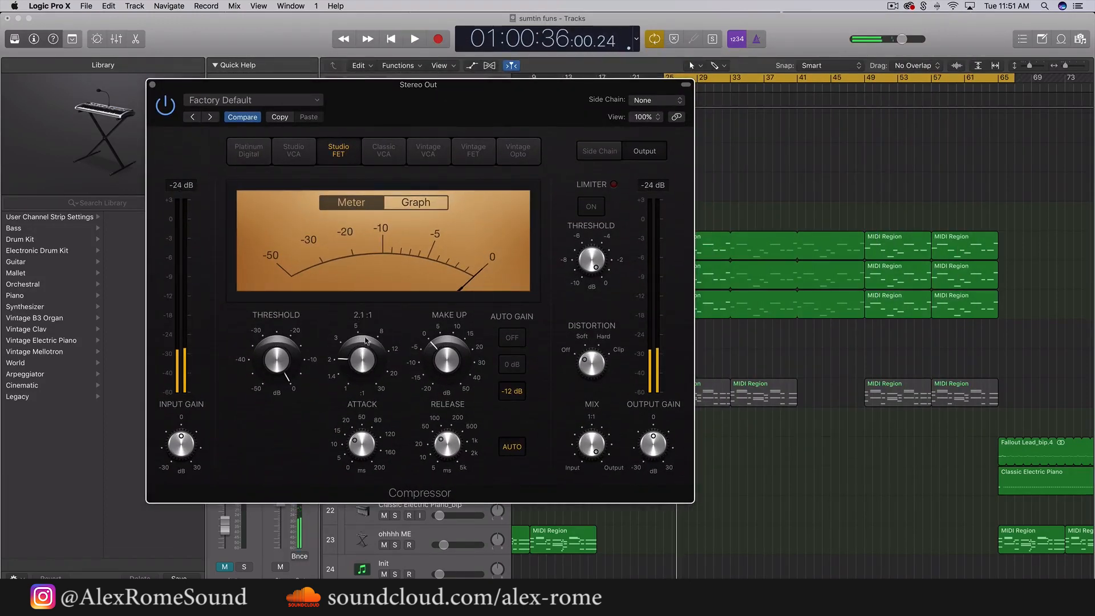
left_click_drag(291, 367, 276, 375)
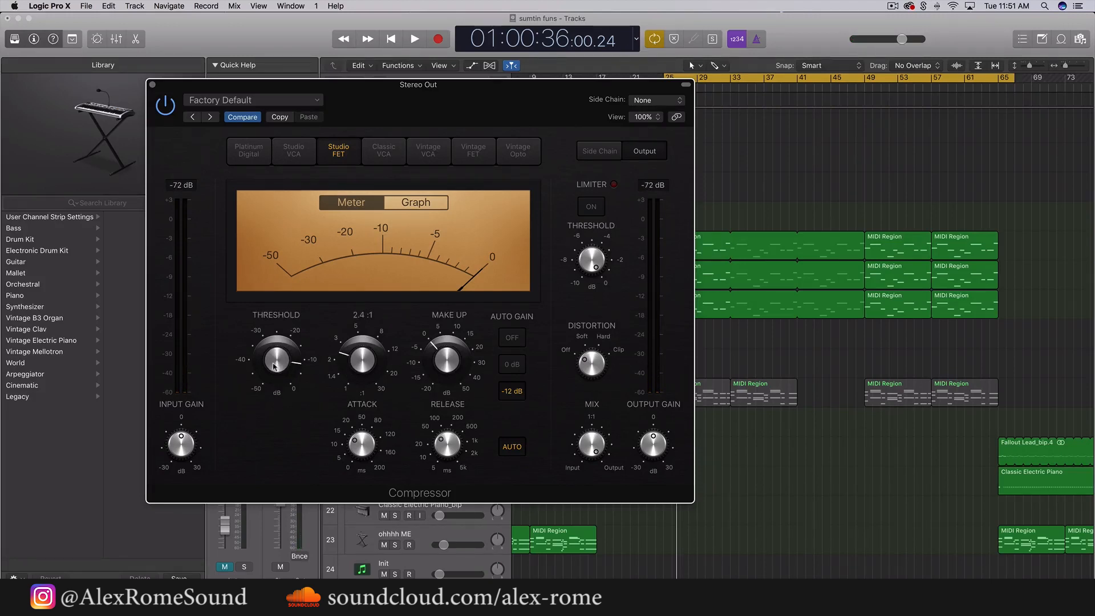
left_click_drag(276, 368, 275, 398)
Shorten the release time of the Stereo Out compressor.
left_click_drag(465, 421, 431, 473)
mouse_move(453, 459)
left_mouse_down()
mouse_move(454, 434)
mouse_move(449, 444)
left_mouse_up()
mouse_move(381, 437)
mouse_move(453, 450)
left_click_drag(443, 456, 445, 454)
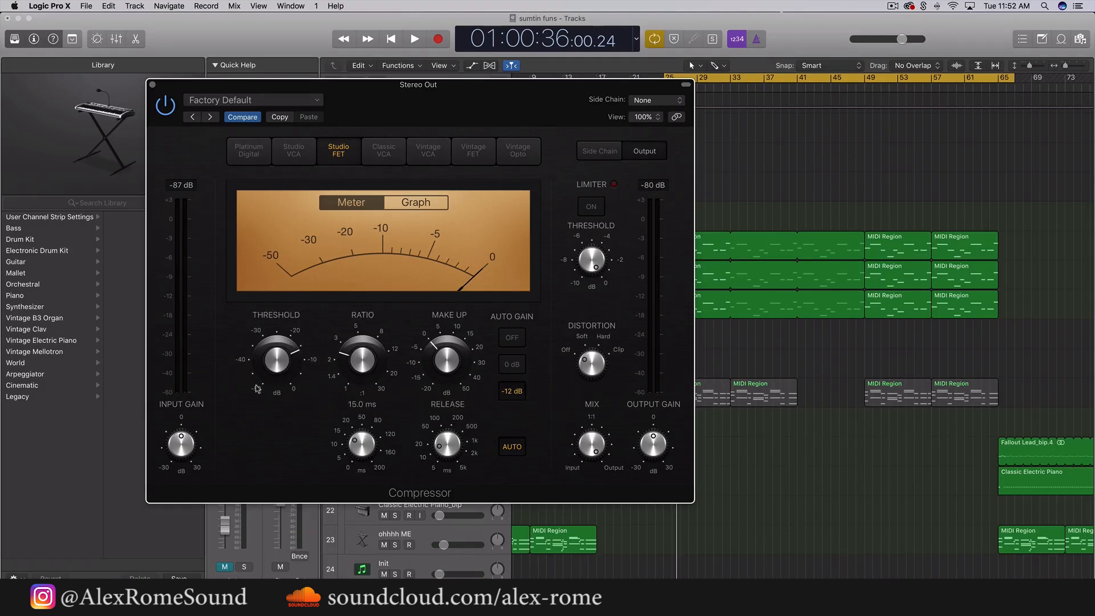
Reset the compressor's threshold to 0 dB and ratio to 1:1, and switch its display to Graph.
left_click_drag(276, 360, 283, 311)
left_click_drag(363, 358, 382, 596)
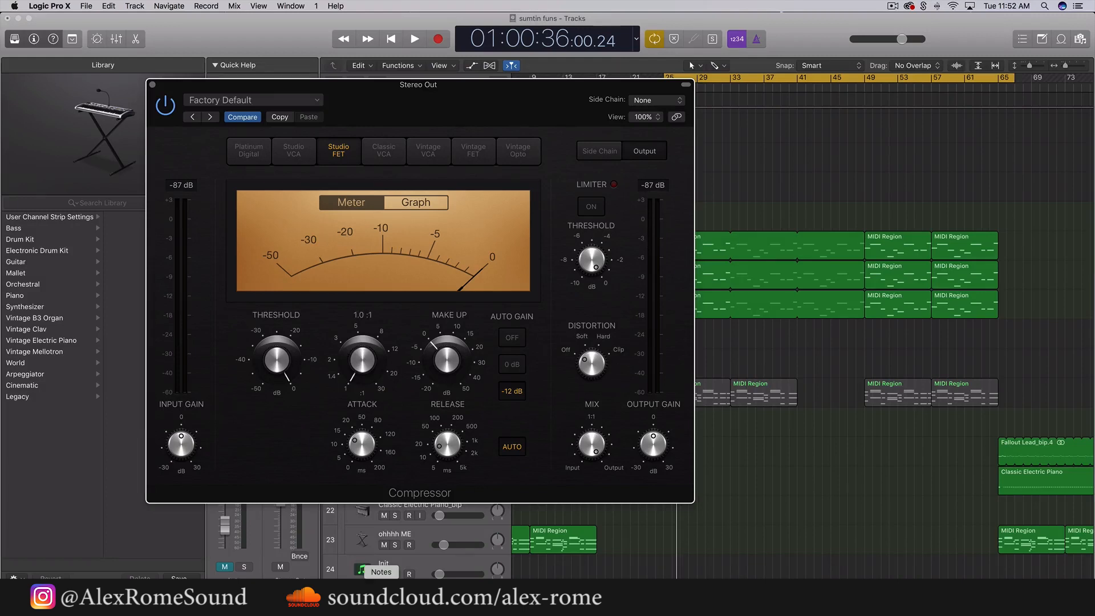
left_click(422, 203)
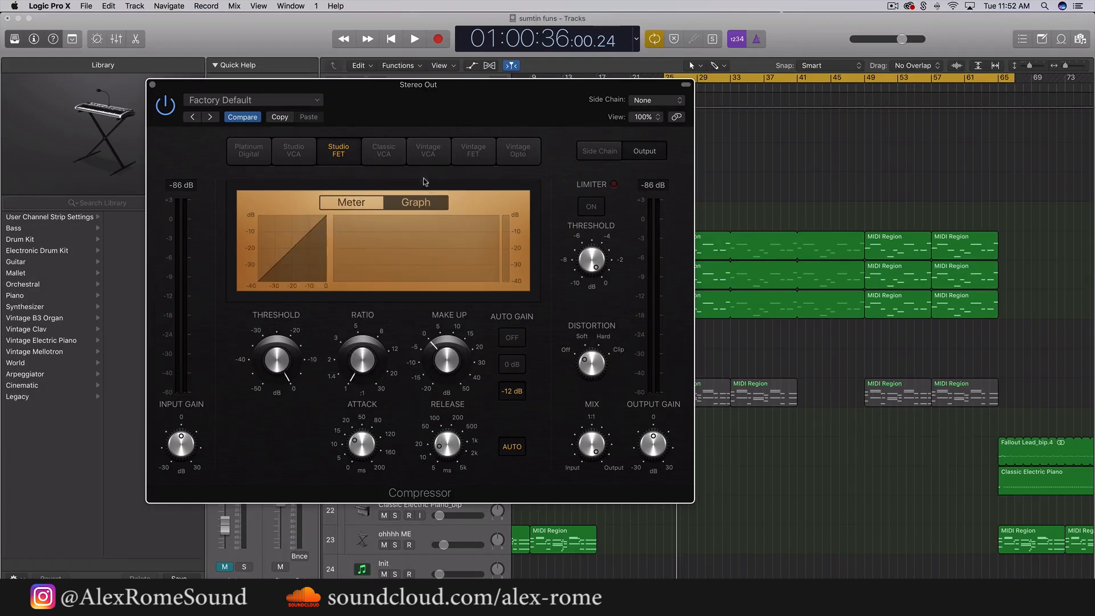
Play the cycled section in short passages to examine the signal level on the compressor's graph.
key("space")
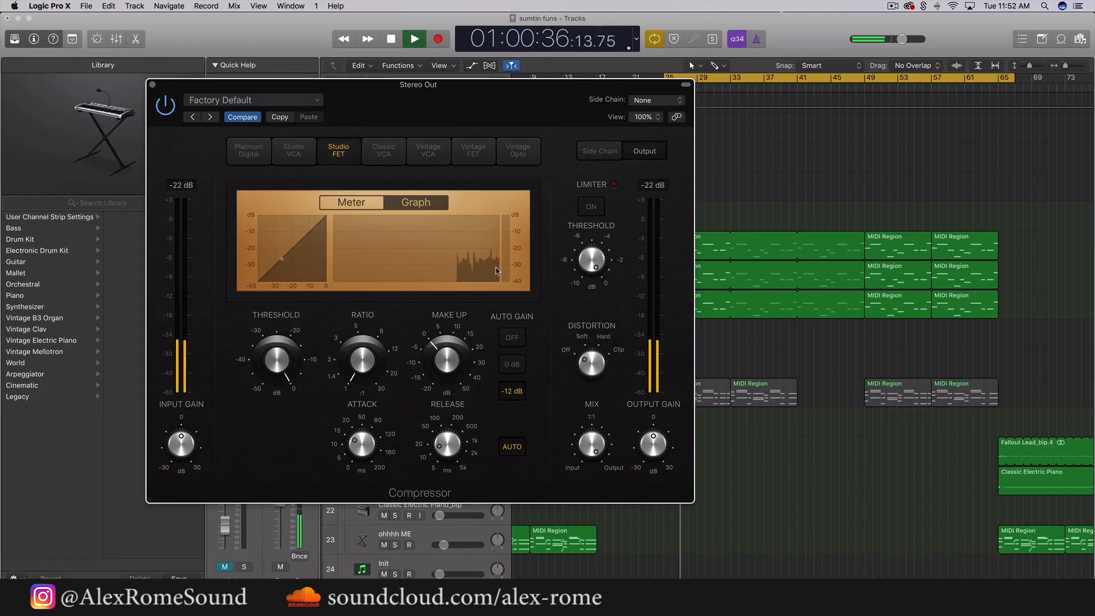
key("space")
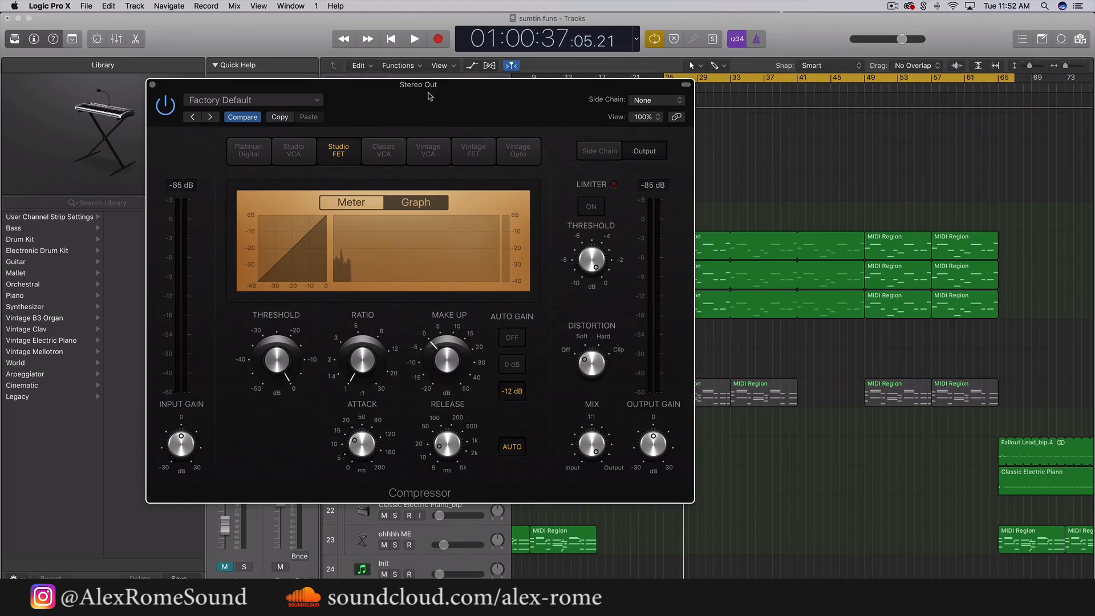
left_click_drag(429, 91, 693, 47)
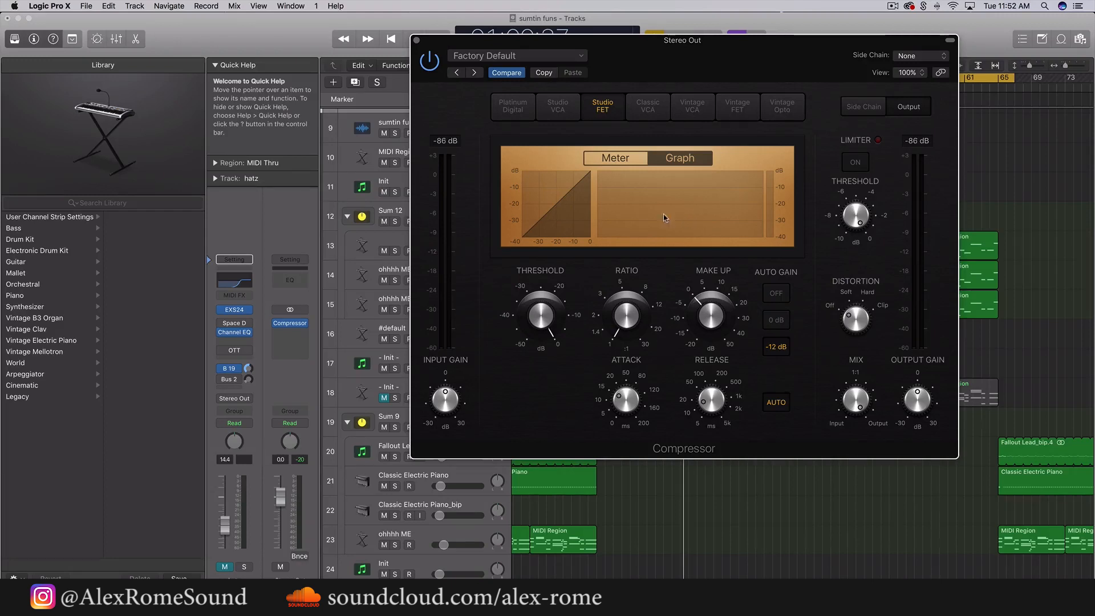
key("space")
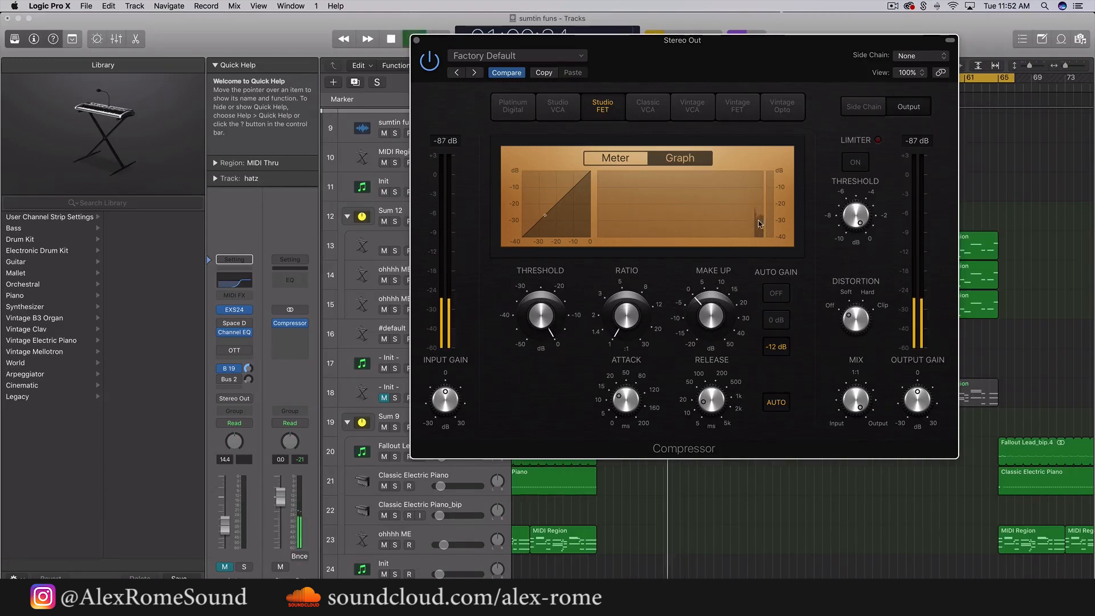
key("space")
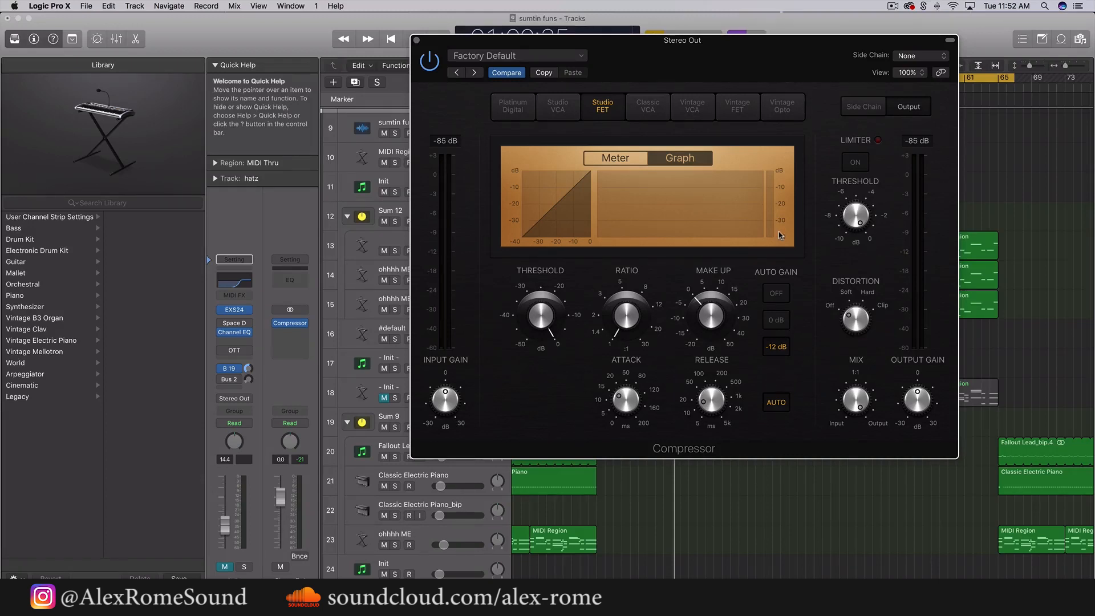
scroll(432, 551, "down", 4)
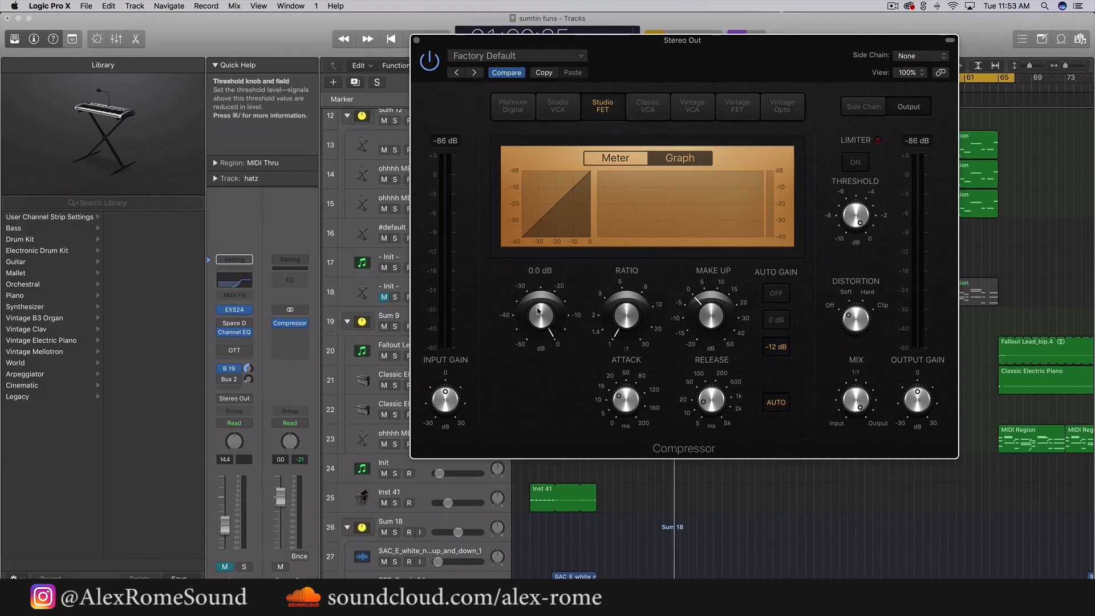
Lower the compressor's threshold to about -21 dB, raise its ratio to 2.8:1 and play the section briefly.
left_click_drag(621, 324, 631, 232)
left_click_drag(541, 315, 535, 387)
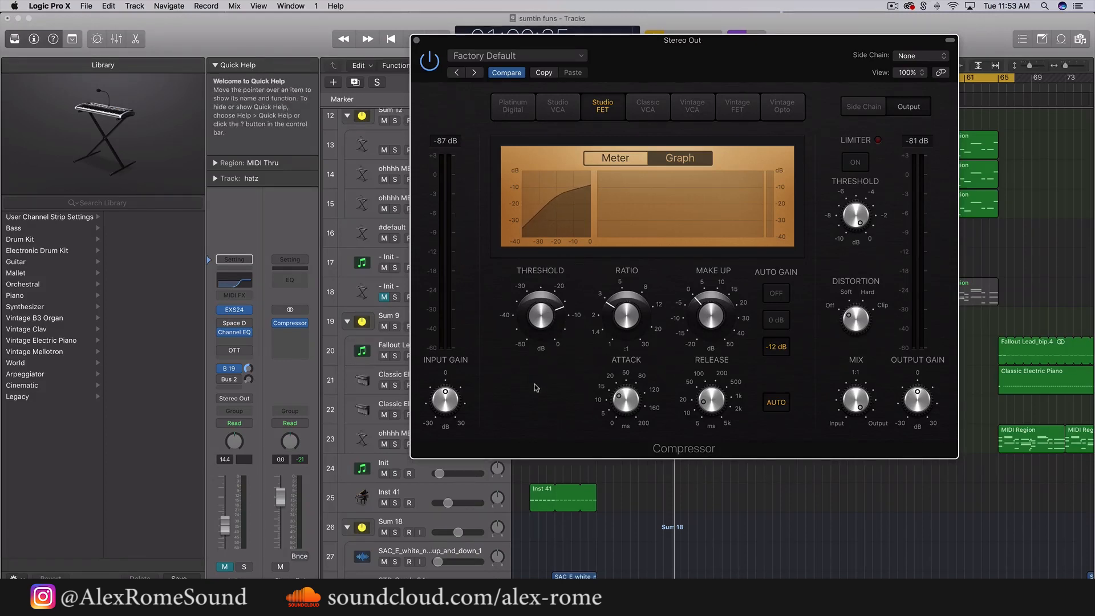
left_click_drag(541, 346, 541, 368)
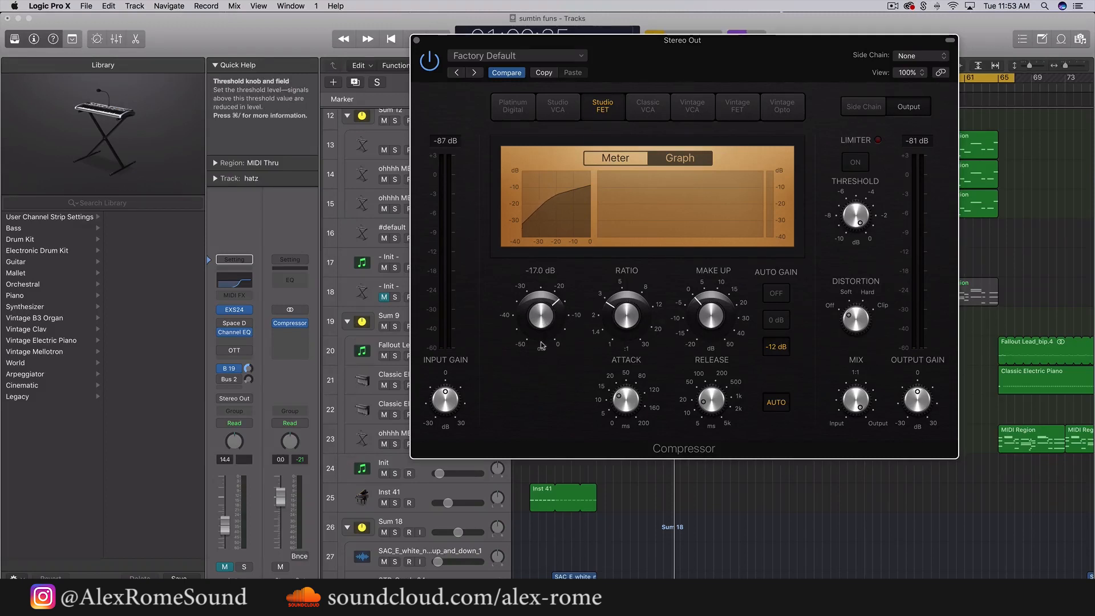
left_click_drag(542, 324, 541, 346)
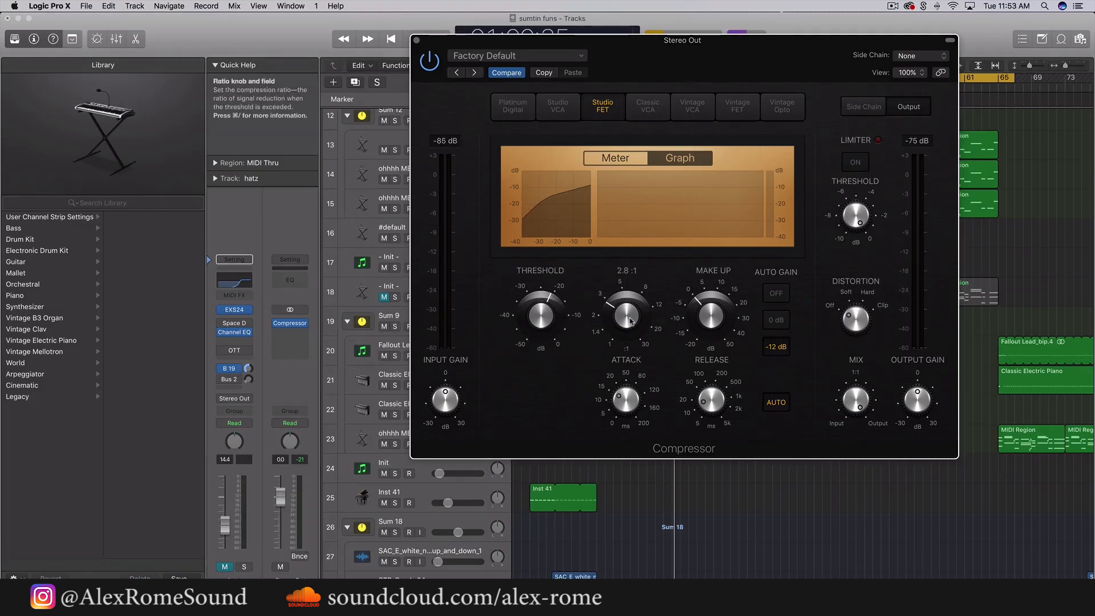
left_click_drag(622, 321, 623, 316)
key("space")
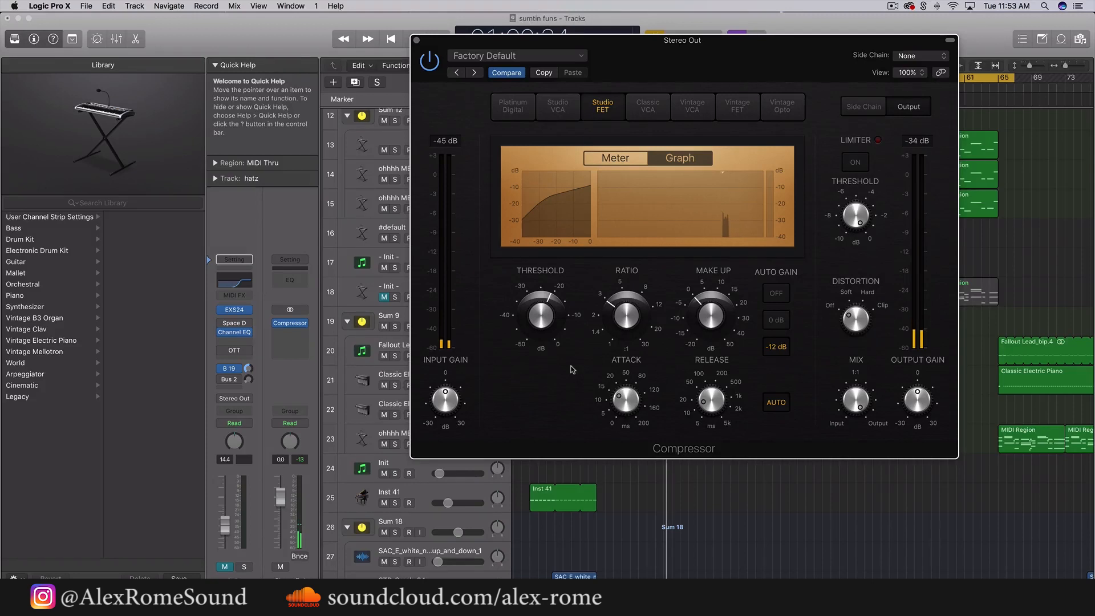
key("space")
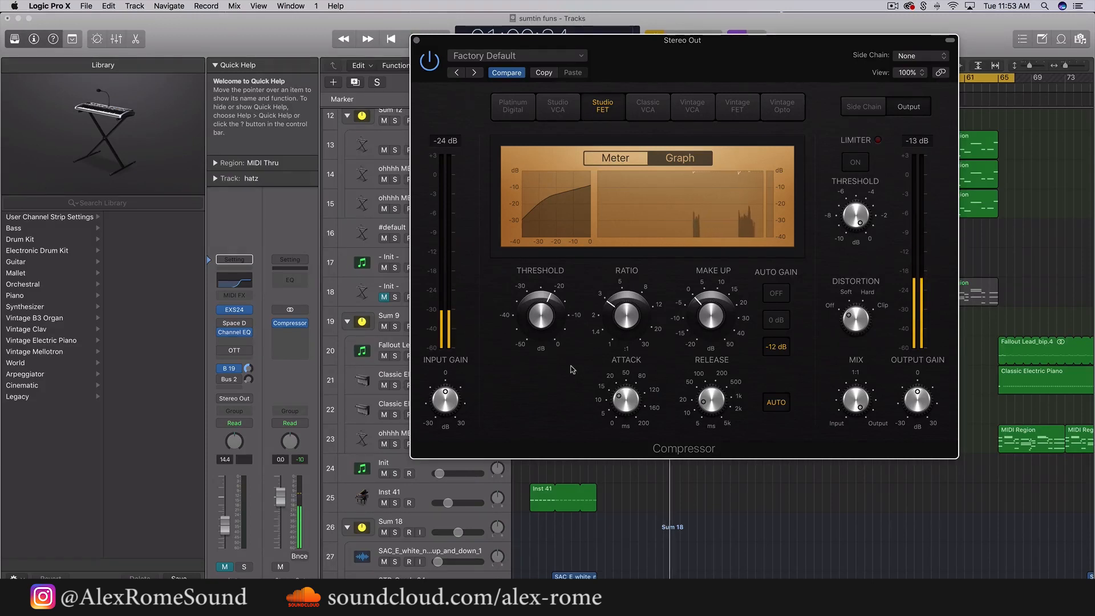
Try a higher compression ratio, settle it at 2.0:1 and switch the compressor's display to Meter.
mouse_move(566, 313)
mouse_move(638, 307)
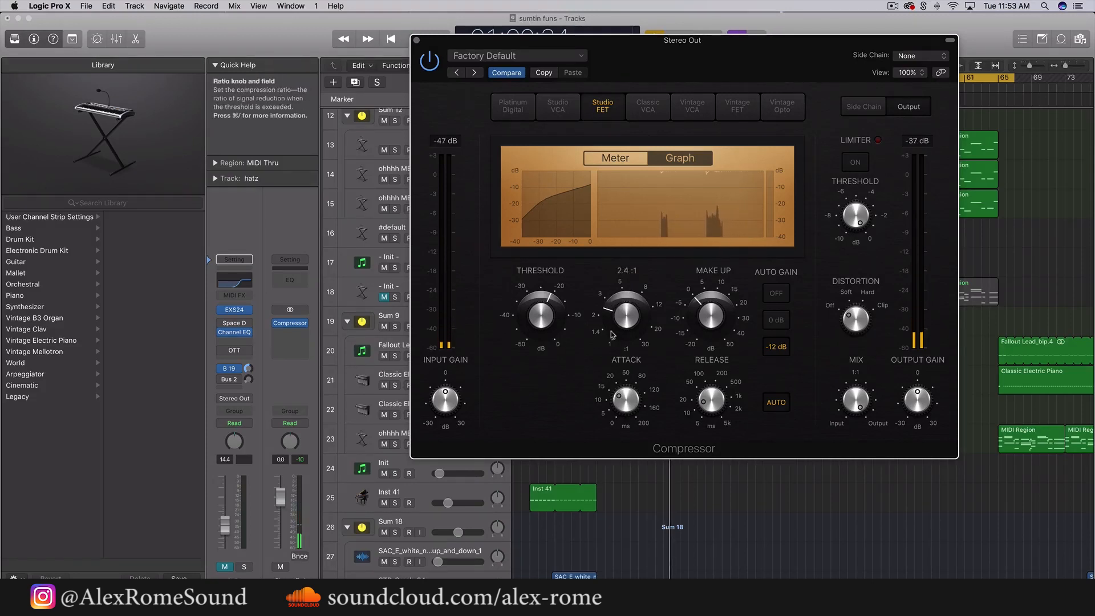
scroll(638, 307, "up", 3)
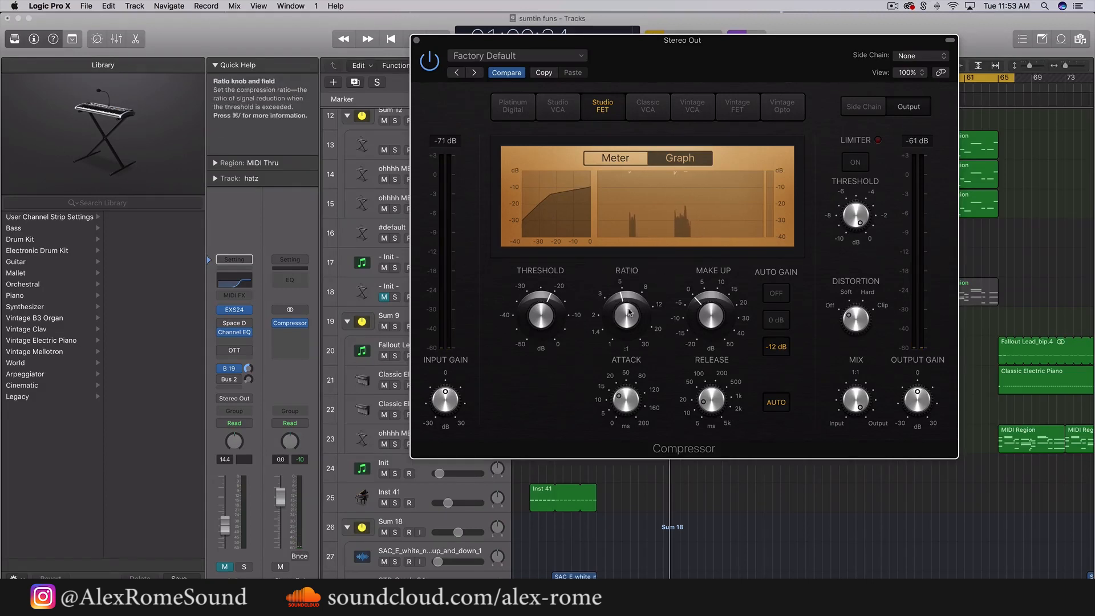
left_click_drag(610, 335, 576, 392)
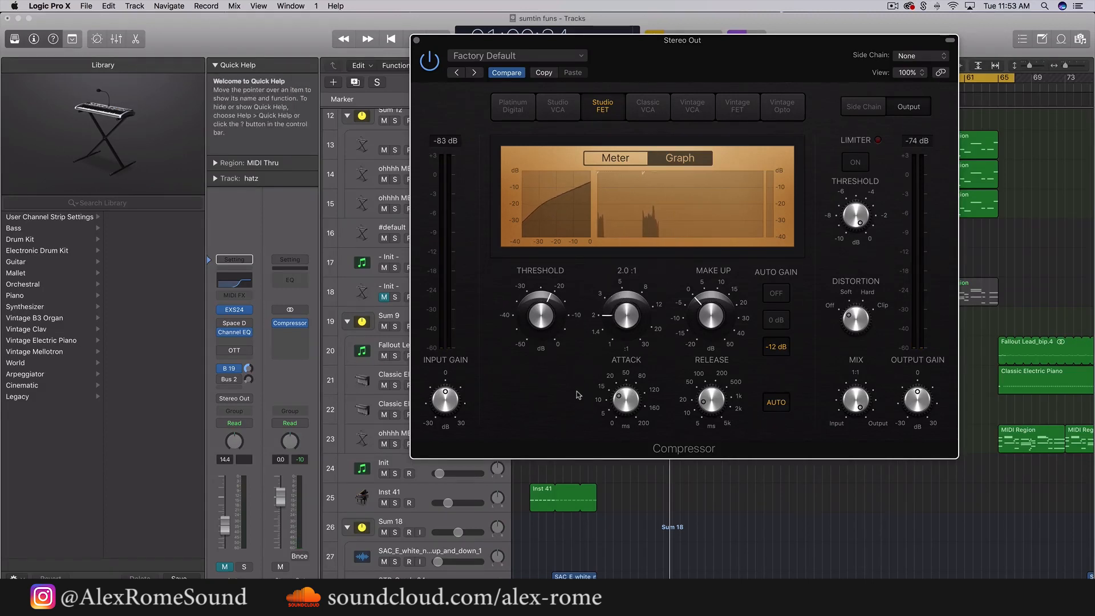
mouse_move(624, 317)
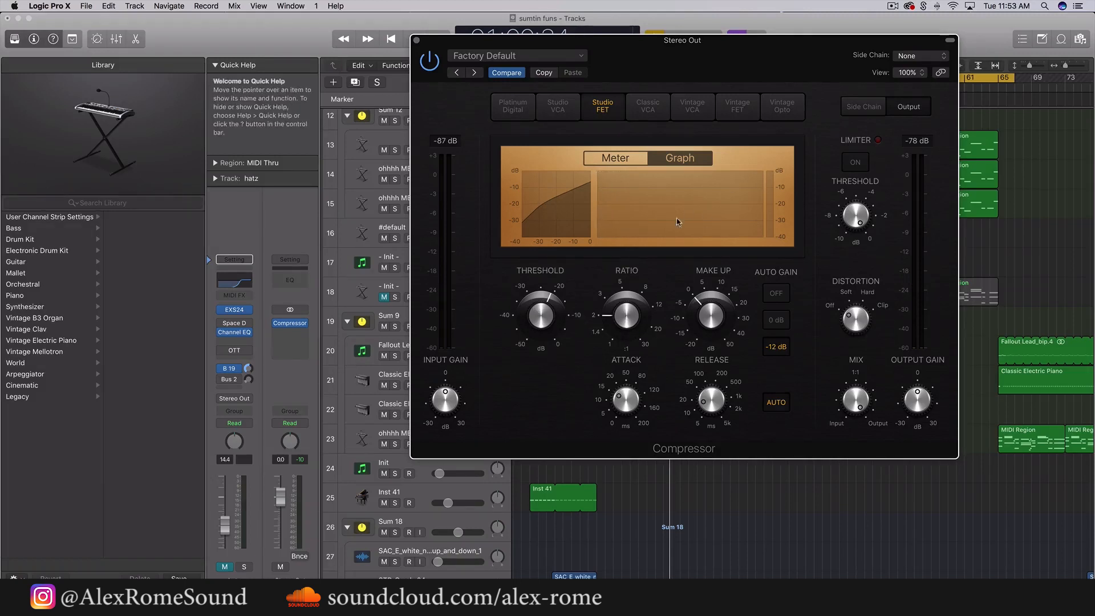
left_click(616, 158)
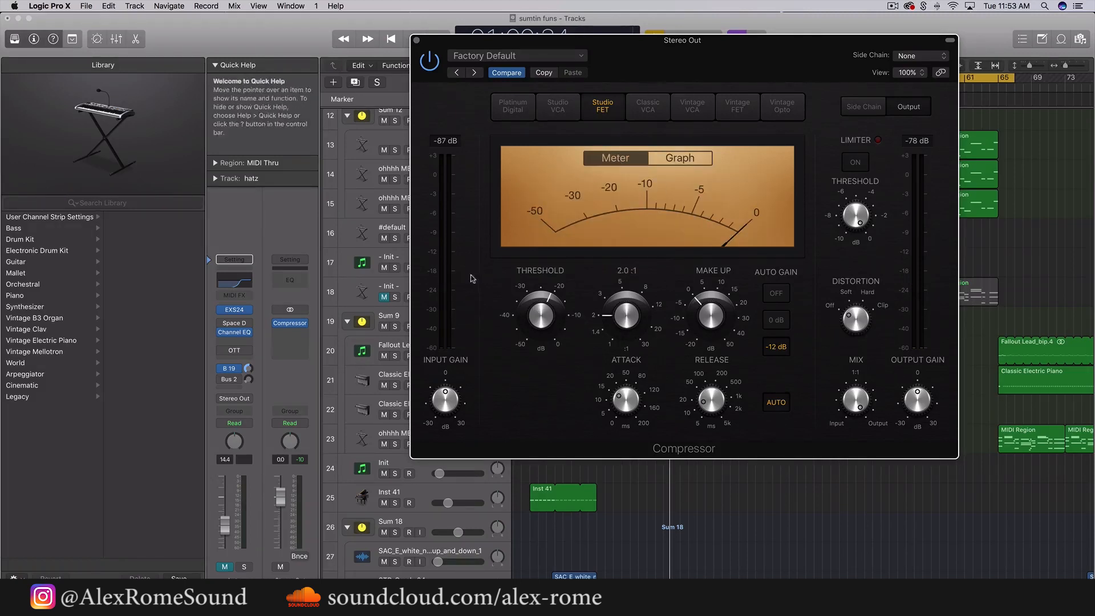
Lower the compressor's threshold further, between -30 and -20 dB, and play the cycled section while checking the gain reduction meter.
mouse_move(566, 314)
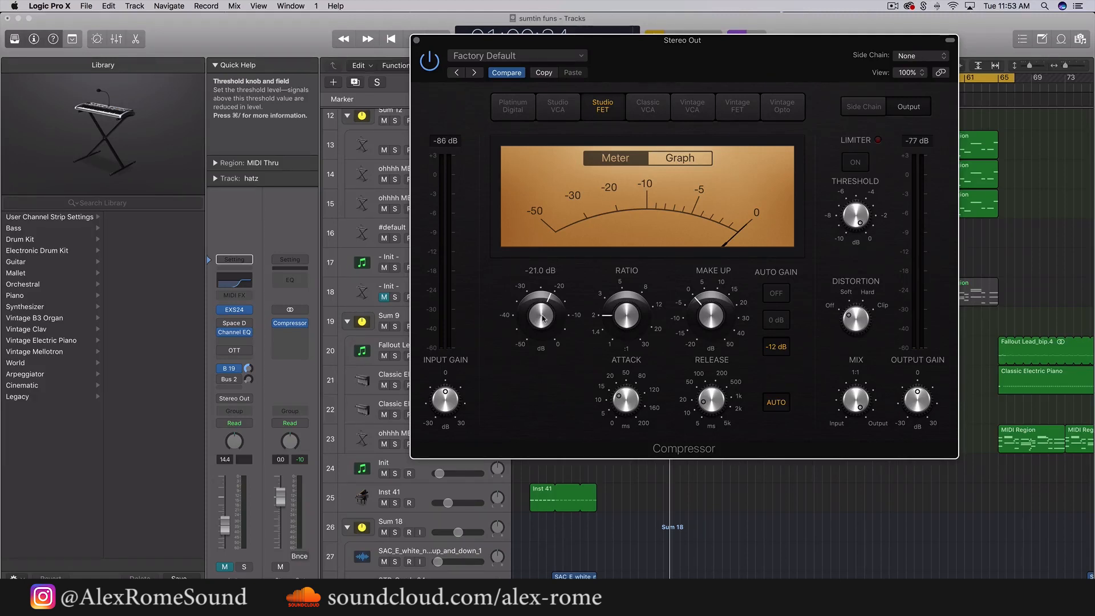
key("space")
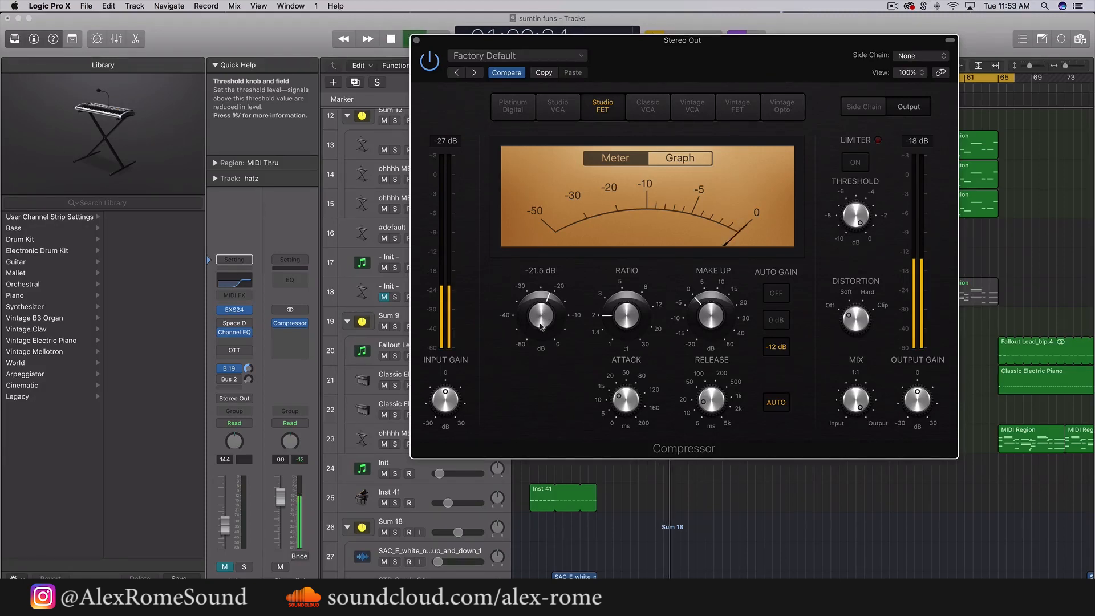
left_click_drag(546, 319, 526, 354)
key("space")
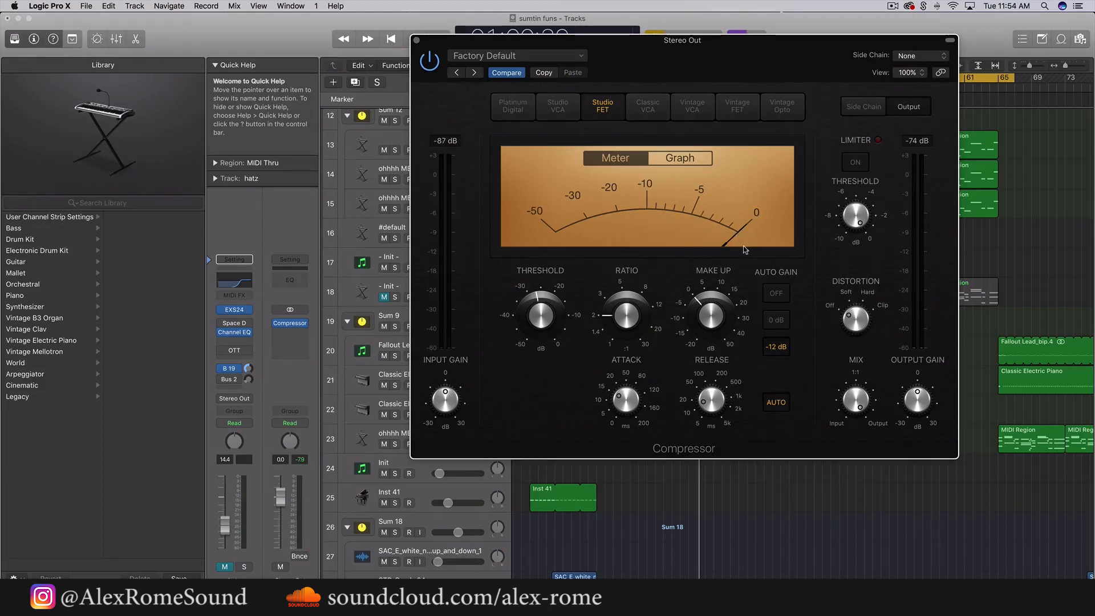
key("space")
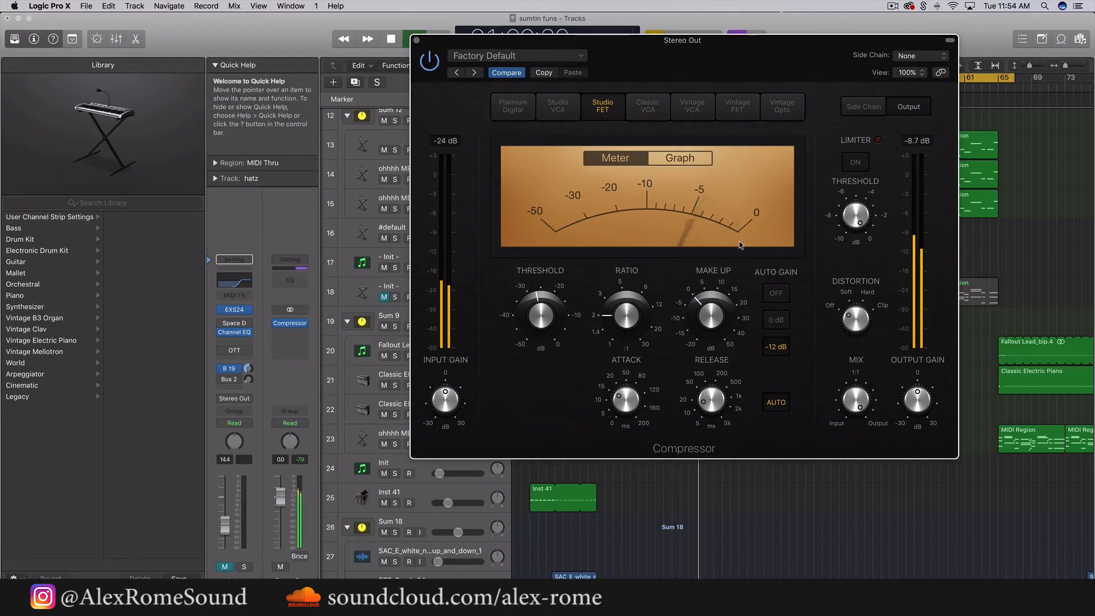
key("space")
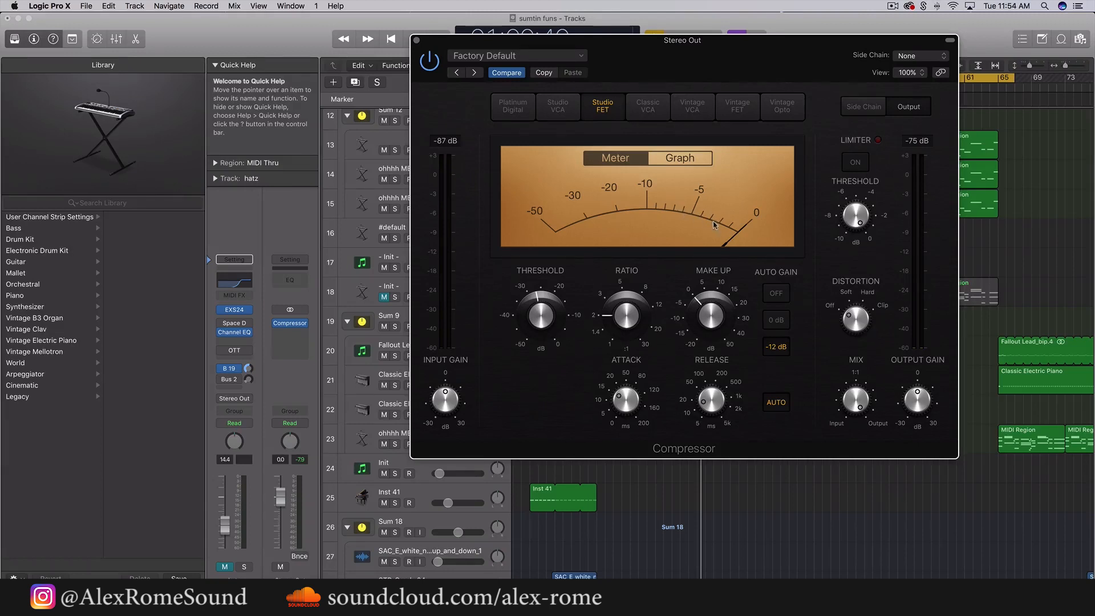
Close and reopen the Stereo Out compressor, and move its window clear of the transport display.
left_click(417, 40)
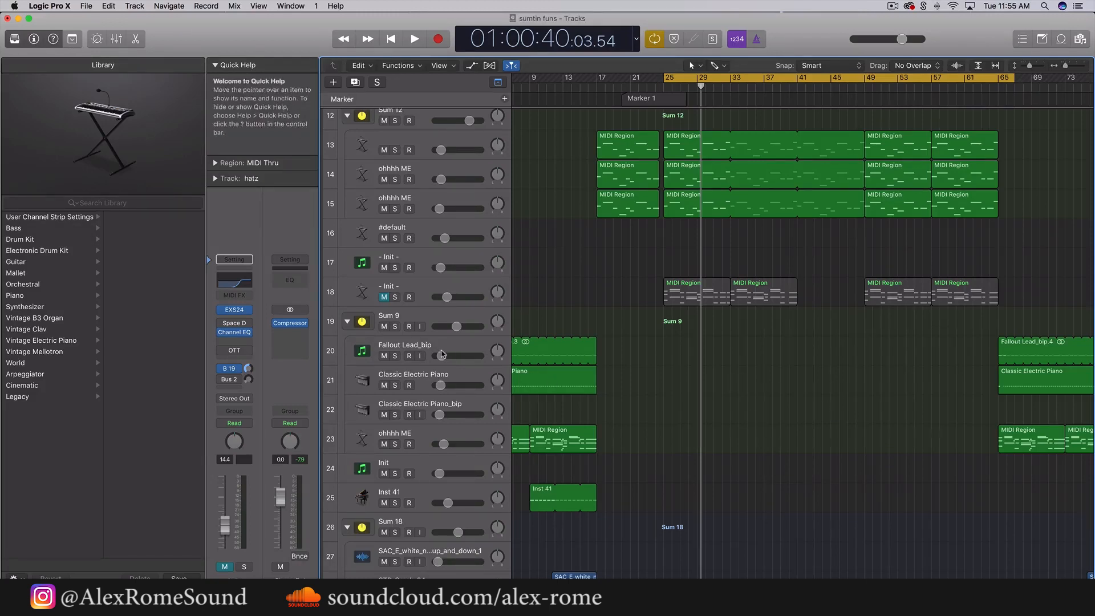
left_click(290, 324)
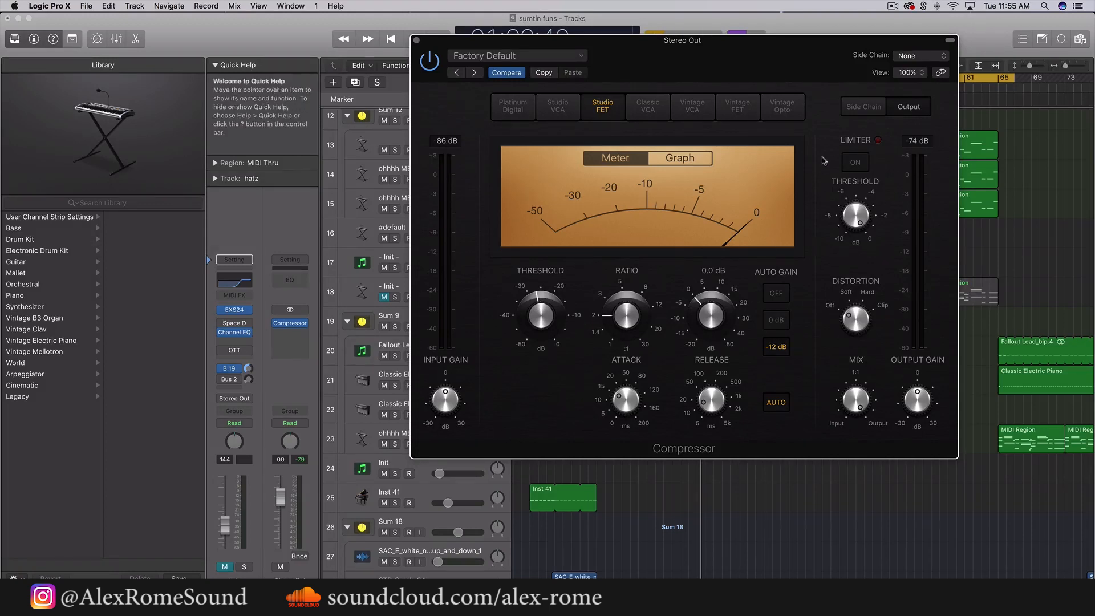
left_click_drag(810, 74, 775, 109)
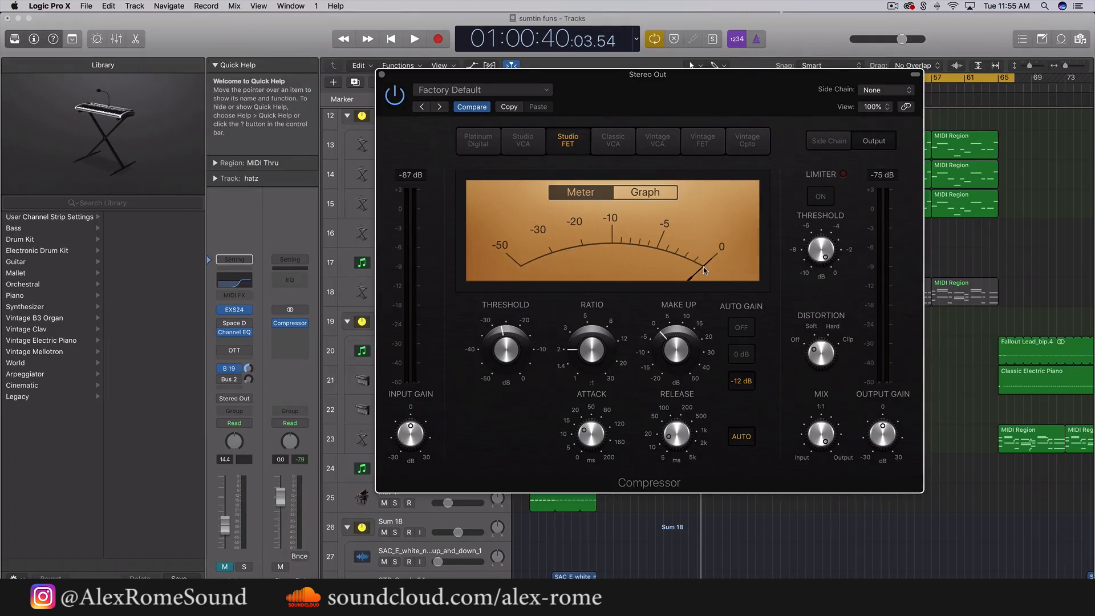
Play the cycled section in short passages to examine how the compressor's gain reduction needle responds.
mouse_move(582, 341)
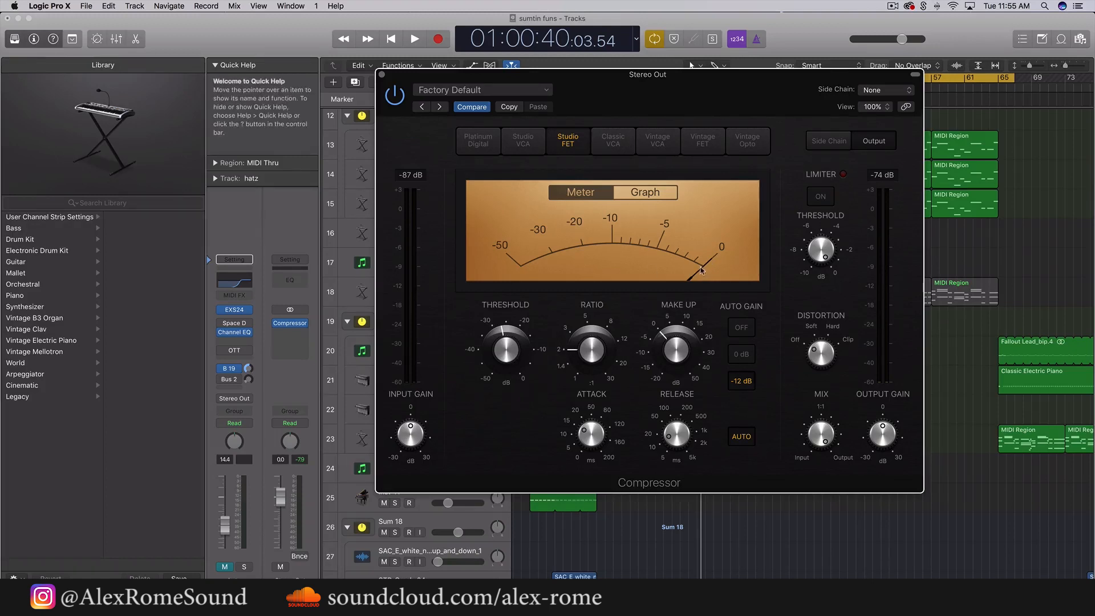
key("space")
key("space")
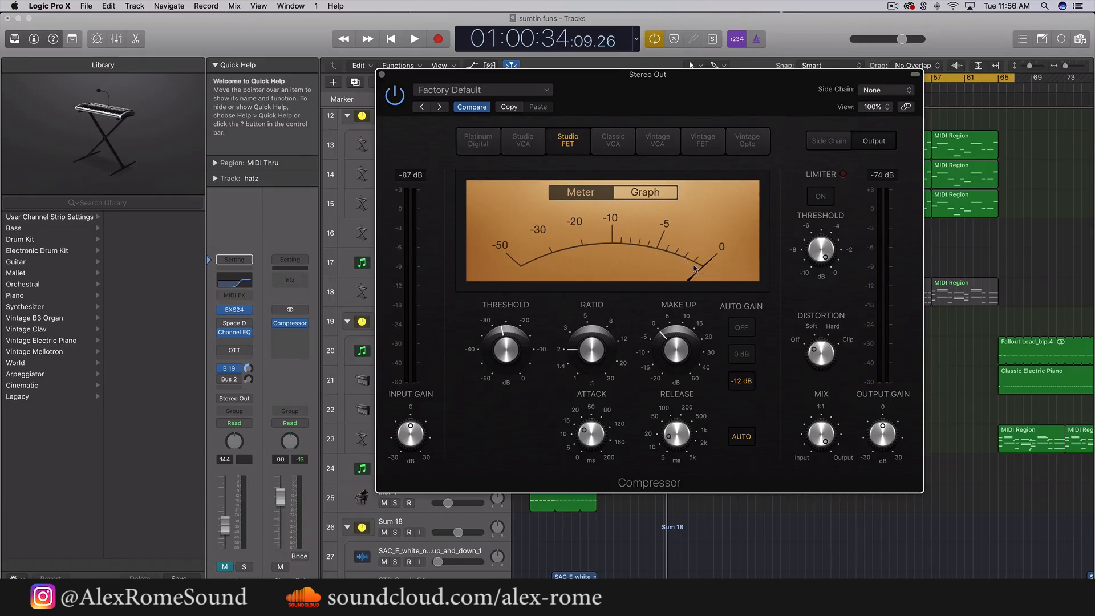
key("space")
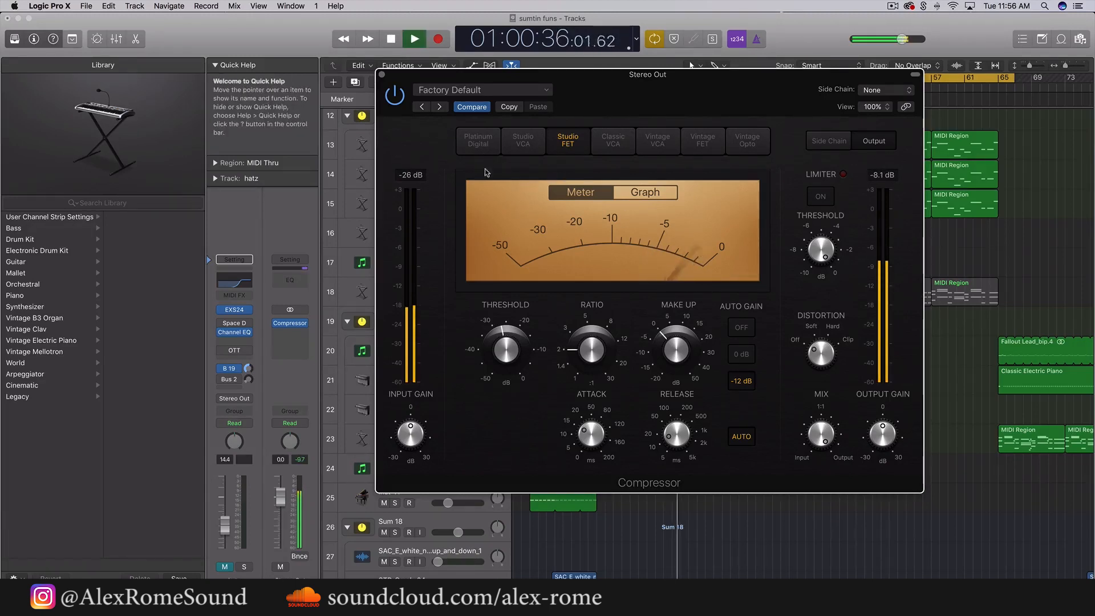
key("space")
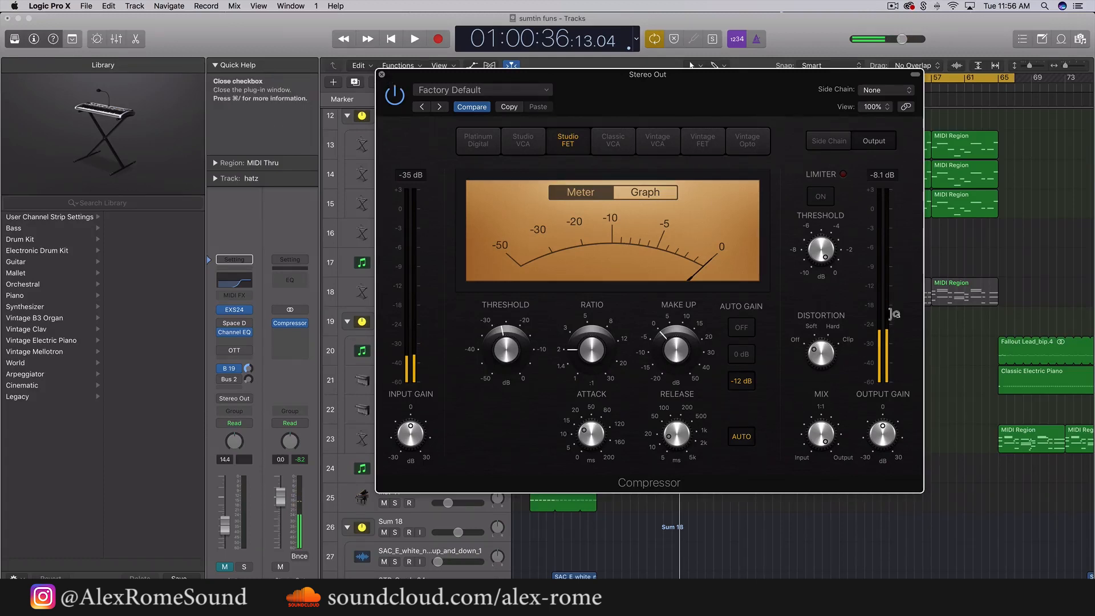
Set the cycle range to bars 17 to 33 and play it briefly with the Stereo Out compressor open.
left_click(381, 74)
scroll(697, 124, "left", 5)
left_click_drag(712, 79, 843, 78)
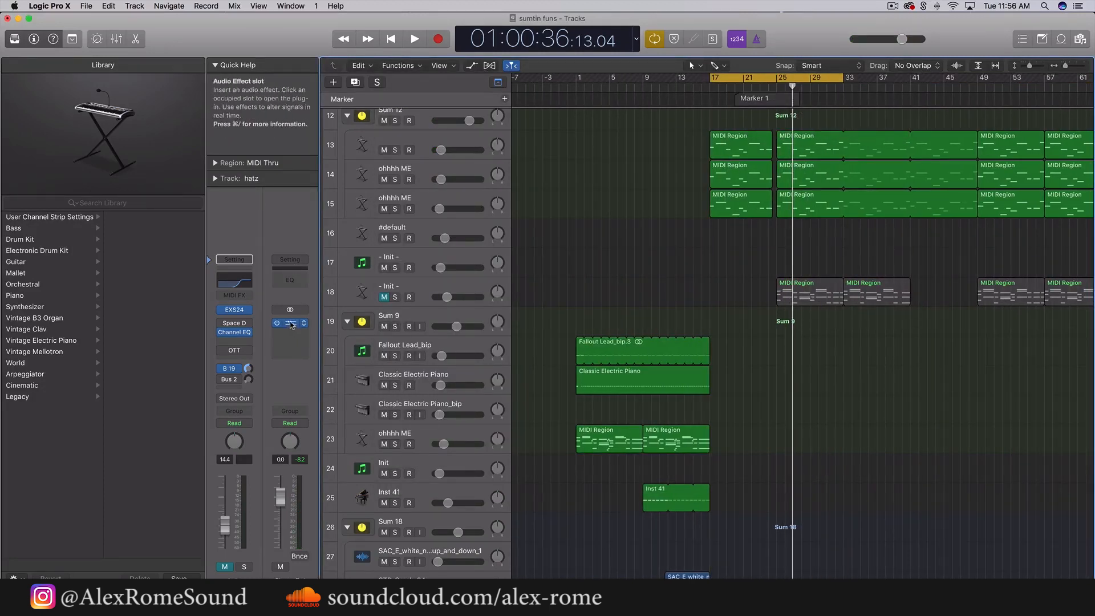
left_click(291, 325)
key("space")
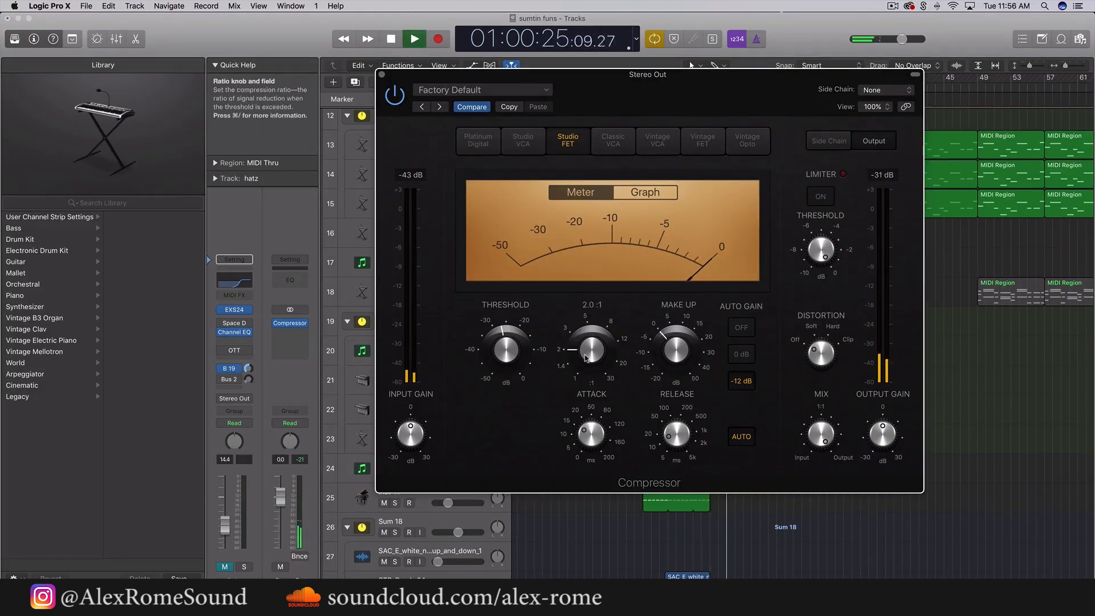
key("space")
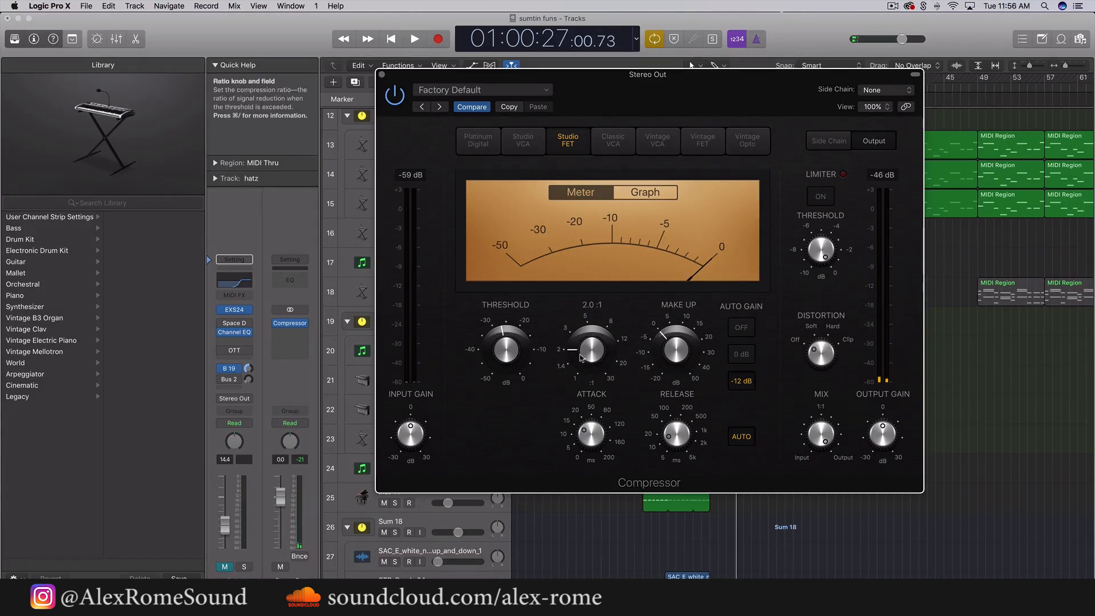
Raise the compressor's ratio to 2.2:1, play the bar 17 passage and increase the ratio to 2.7:1.
left_click_drag(580, 348, 582, 349)
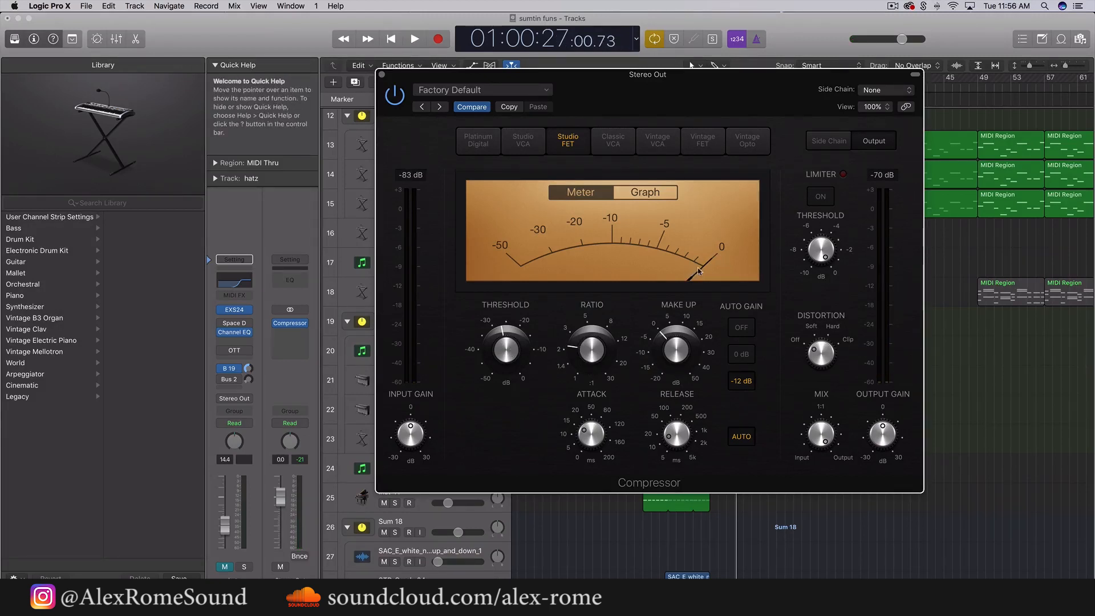
key("space")
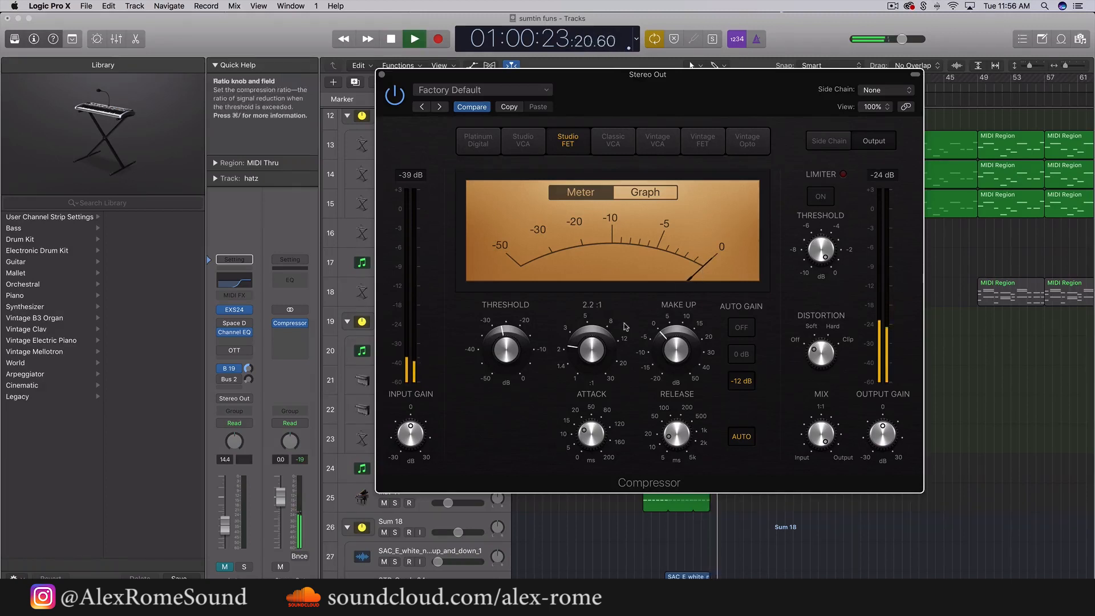
left_click_drag(599, 342, 602, 334)
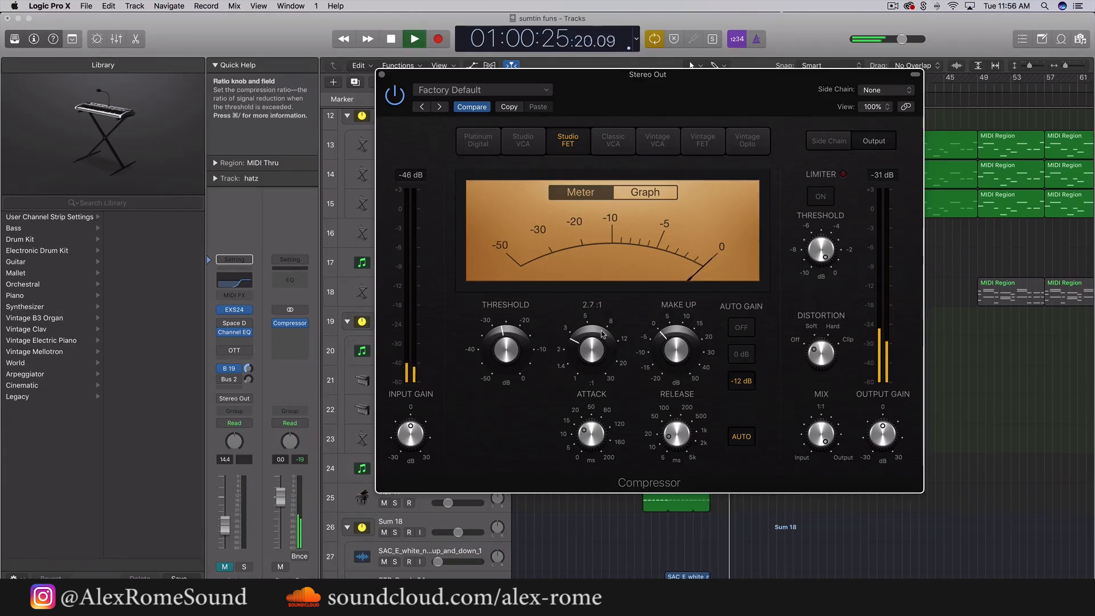
key("space")
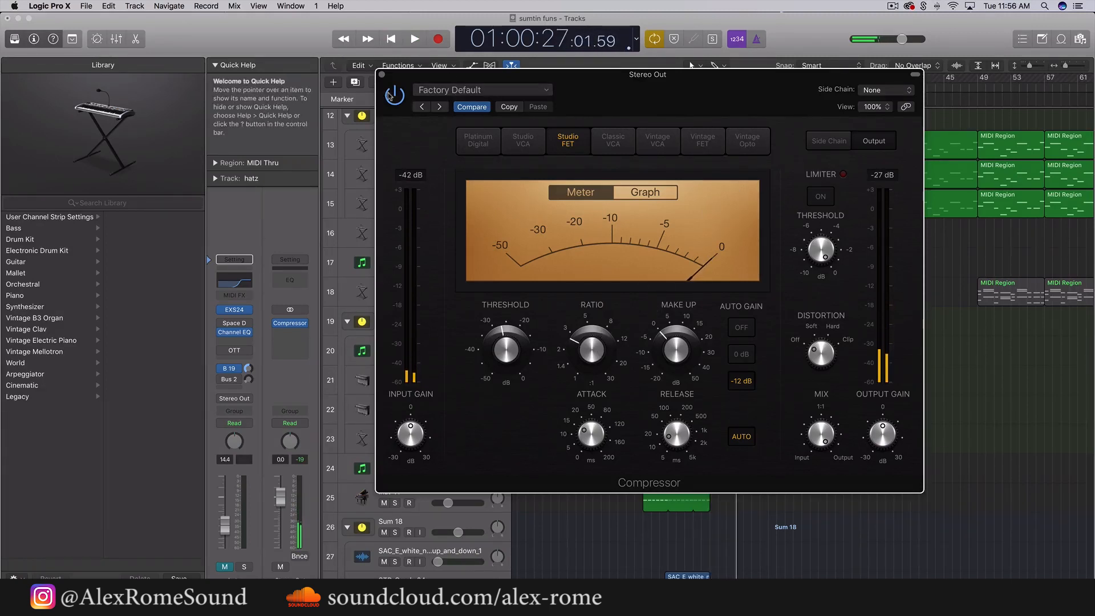
Extend the cycle range's start back to bar 9 and play from there with the Stereo Out compressor open.
left_click(382, 76)
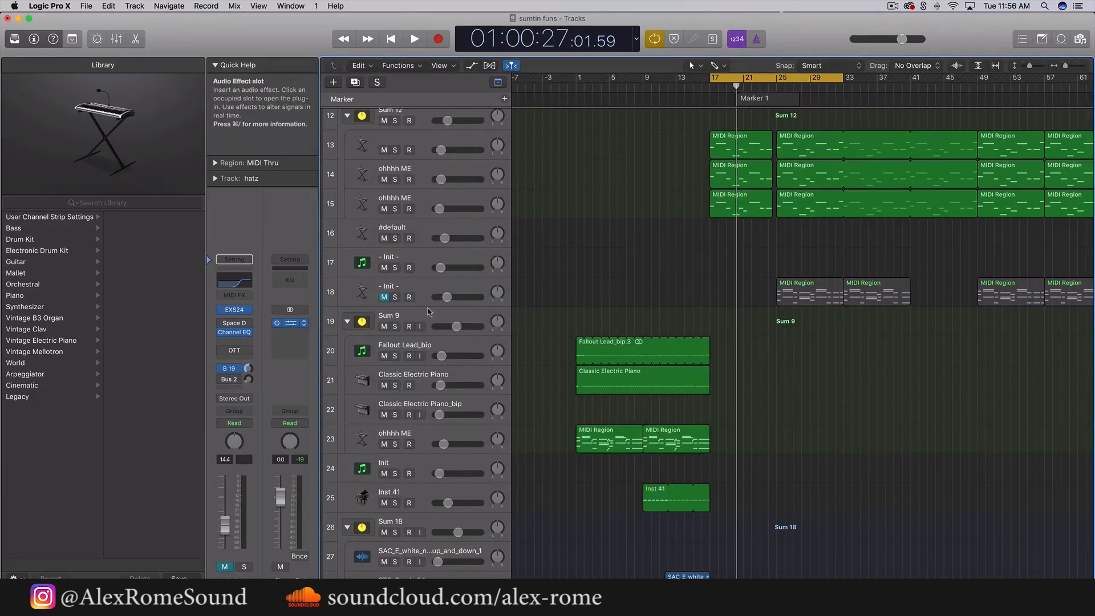
left_click(290, 323)
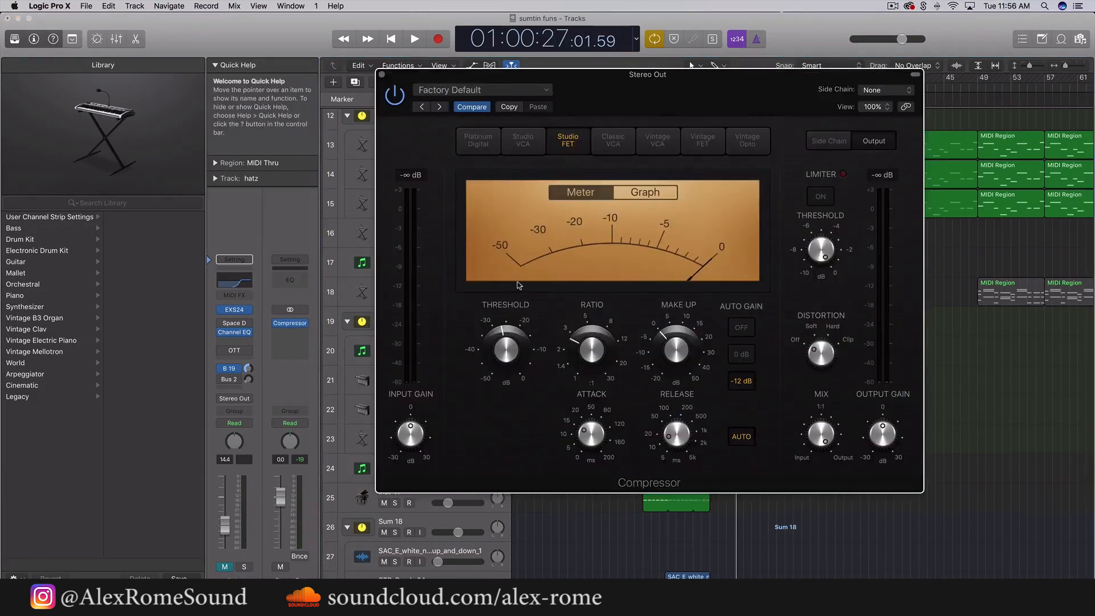
left_click(382, 75)
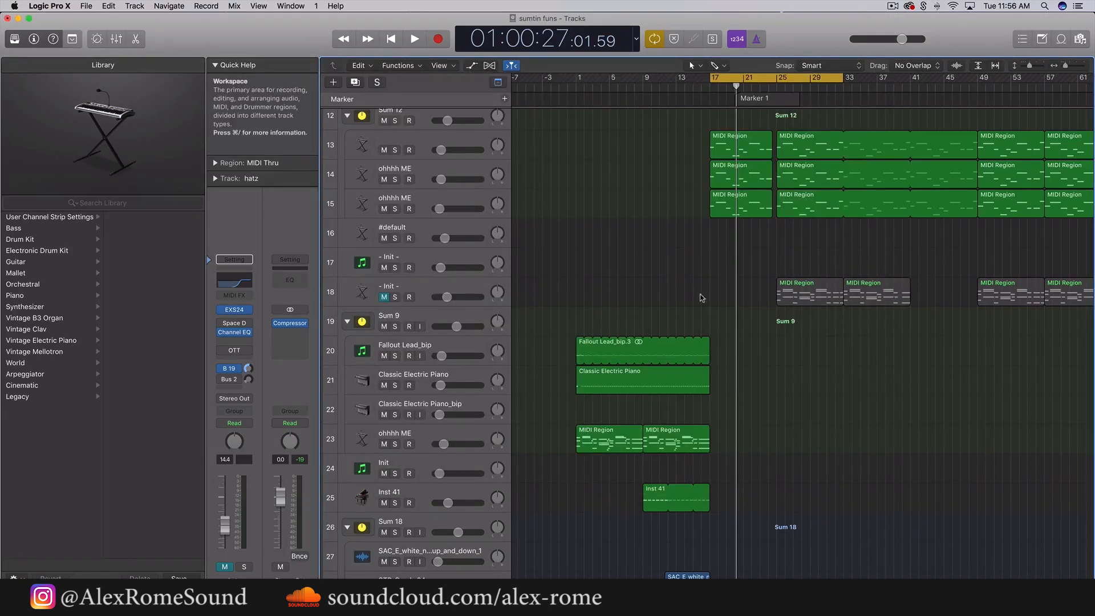
left_click_drag(712, 78, 657, 157)
key("space")
key("space")
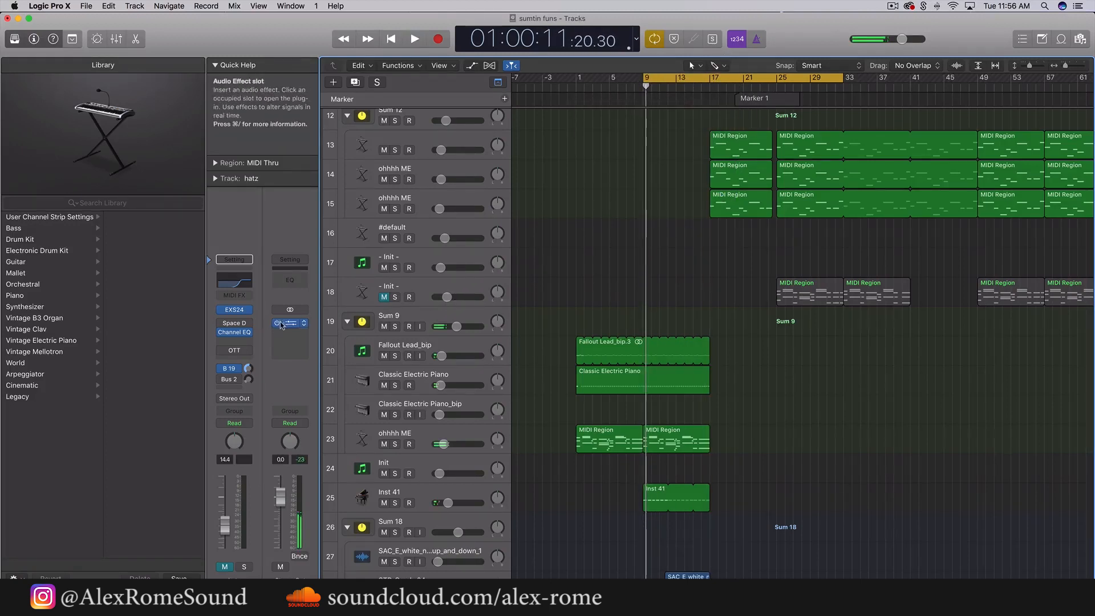
left_click(288, 326)
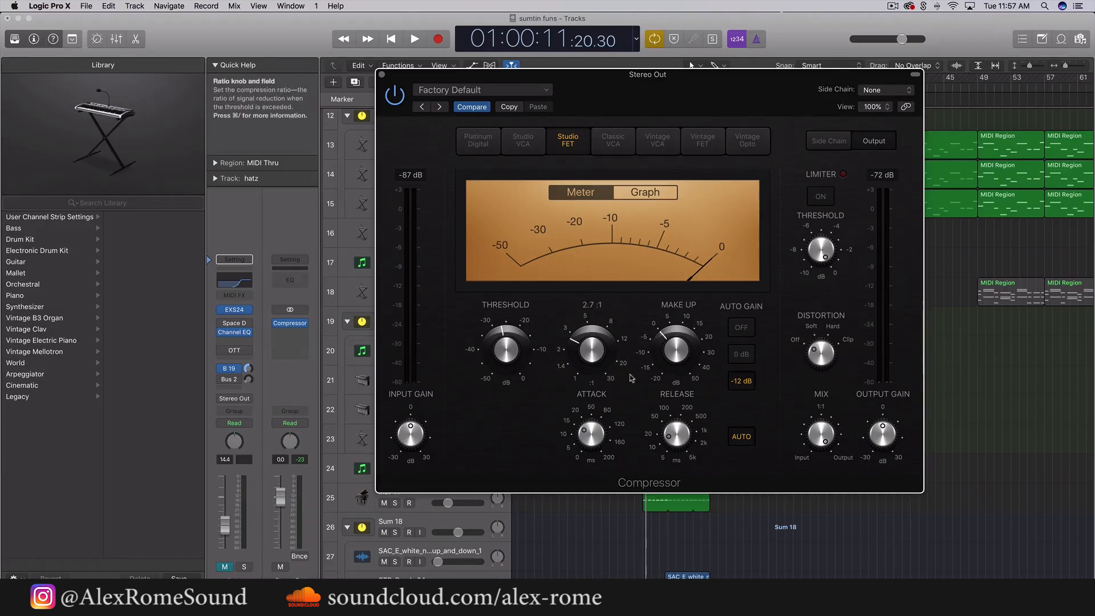
key("space")
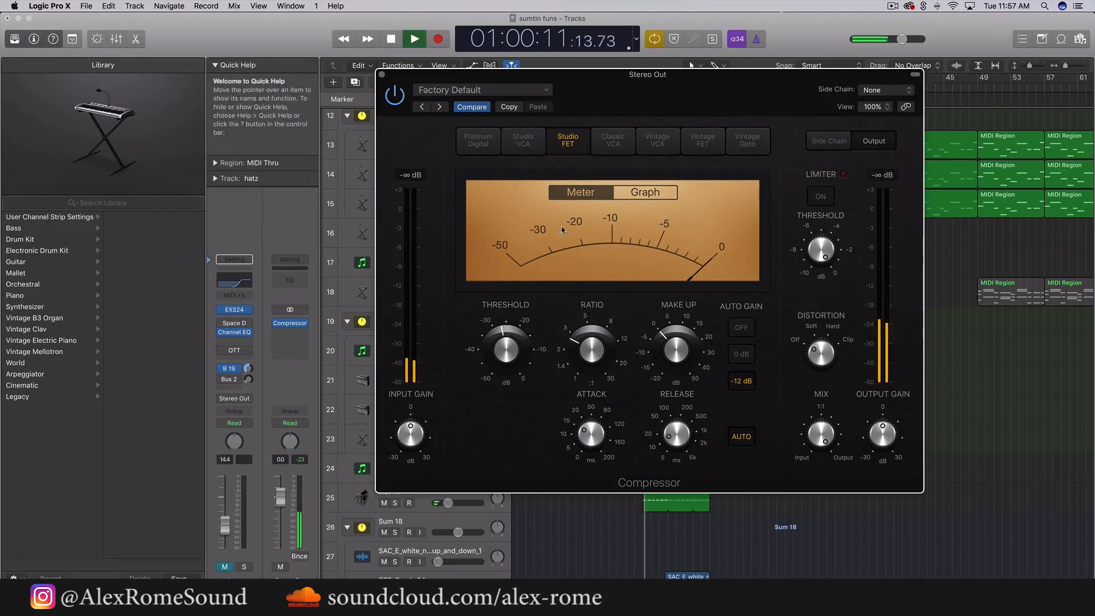
Clear the compressor window off the ruler and play a short passage from about bar 13.
key("space")
left_click_drag(660, 86, 1038, 135)
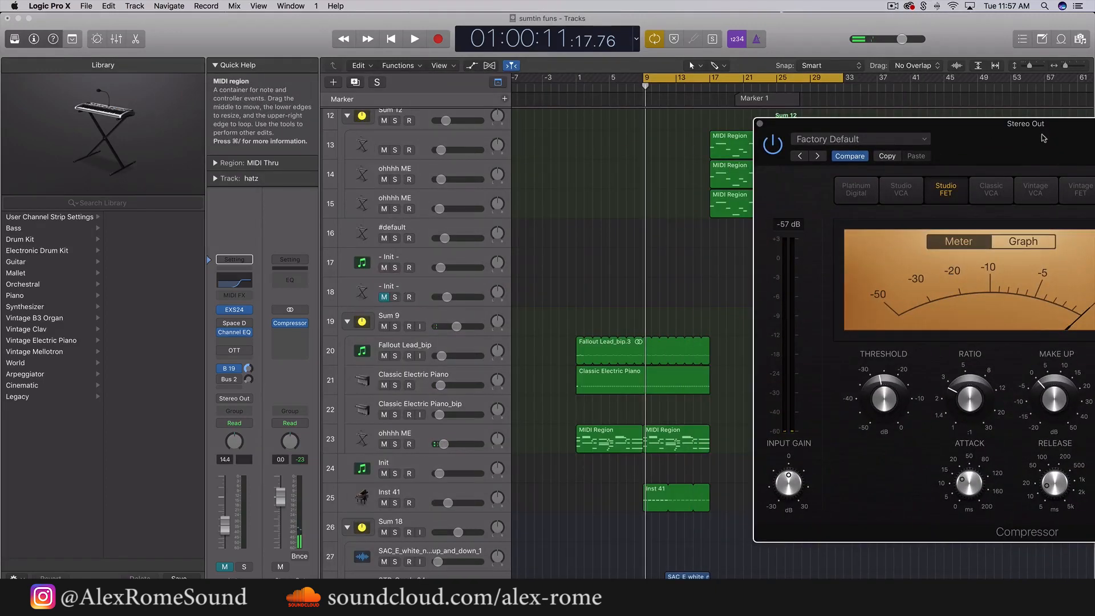
key("space")
left_click(676, 86)
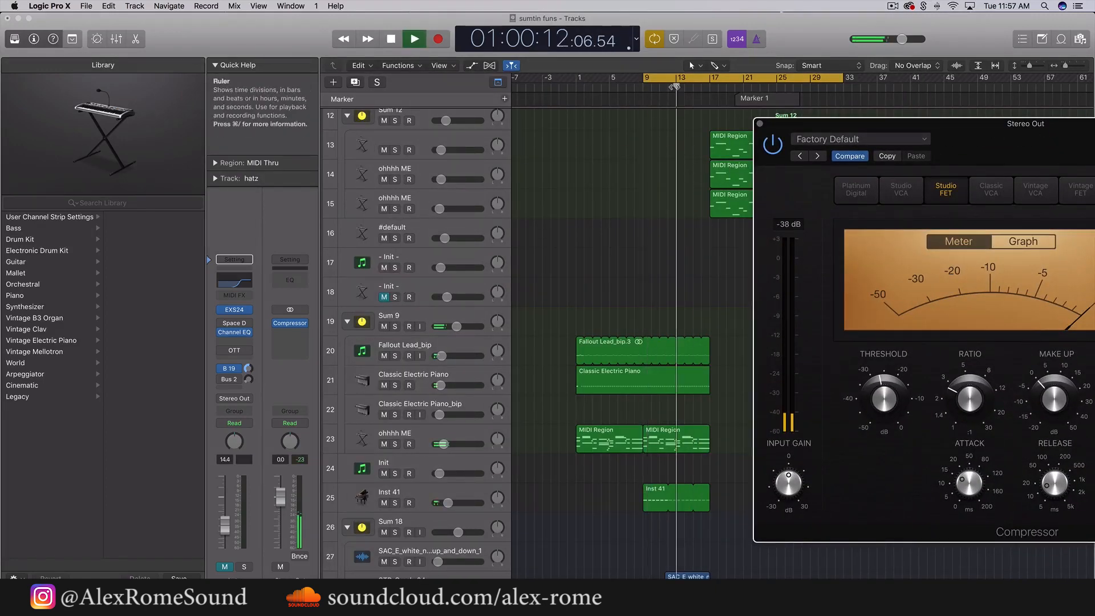
key("space")
left_click_drag(877, 115, 232, 121)
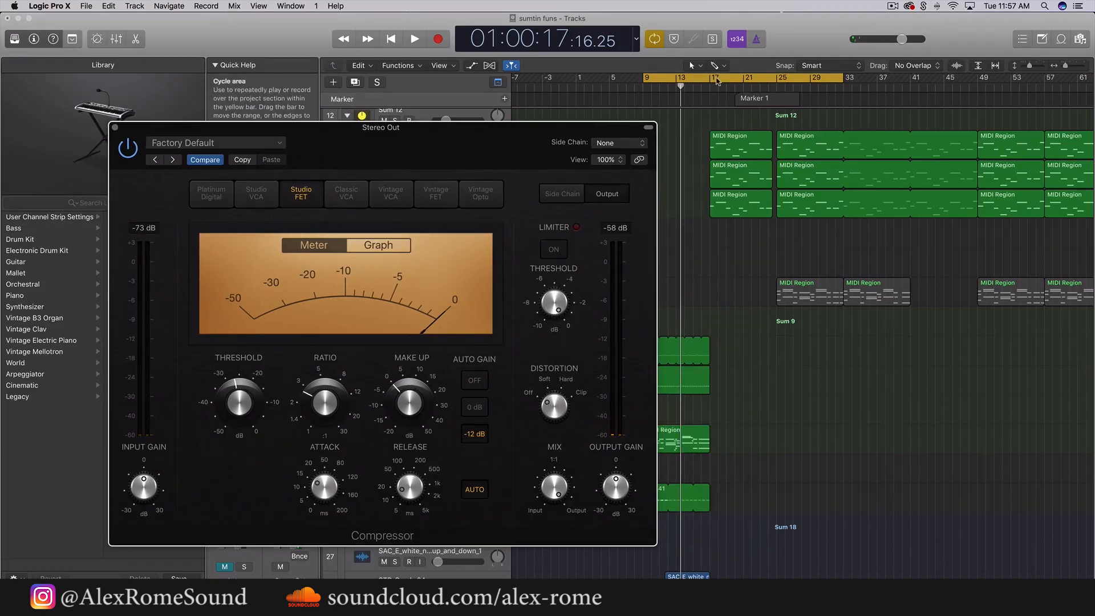
Set the cycle range to bars 17 to 45 and play its opening and the louder part from bar 25, watching the gain reduction.
left_click_drag(833, 78, 936, 78)
key("space")
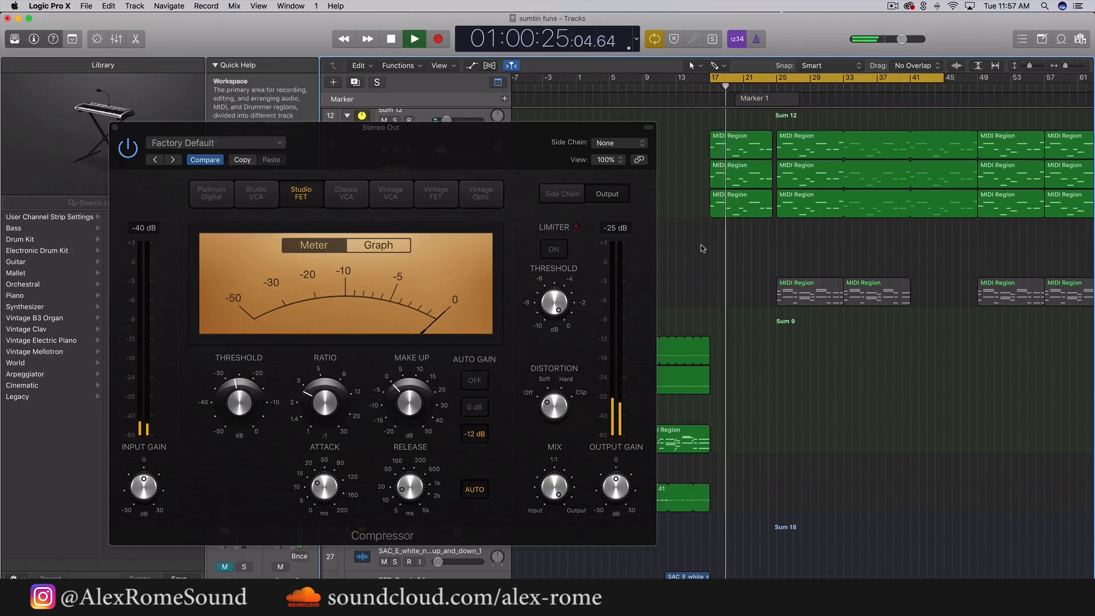
key("space")
left_click(775, 88)
key("space")
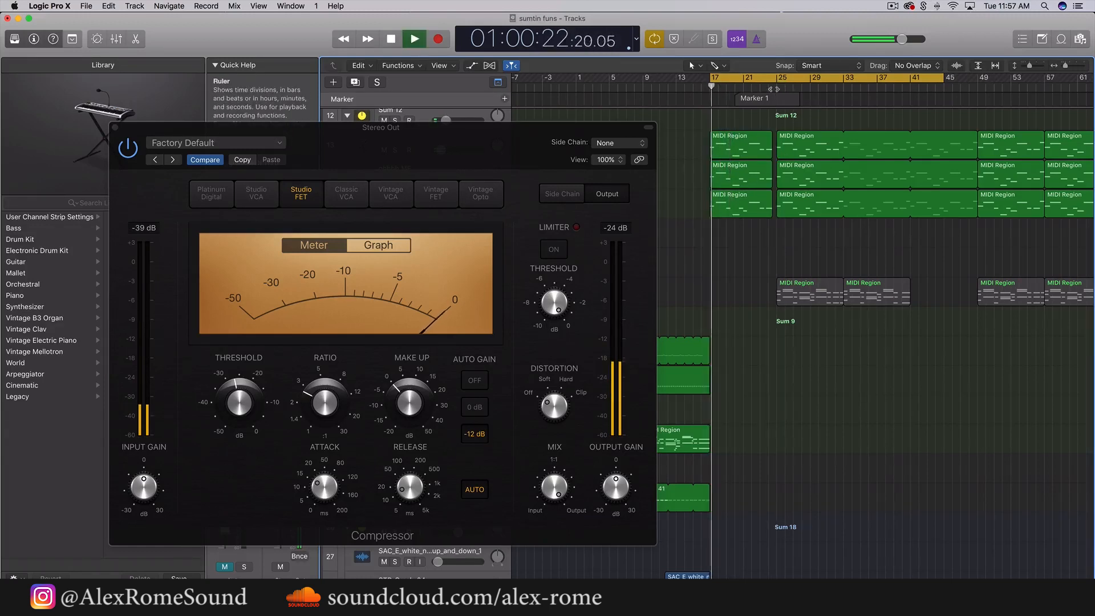
key("space")
key("space")
left_click(776, 88)
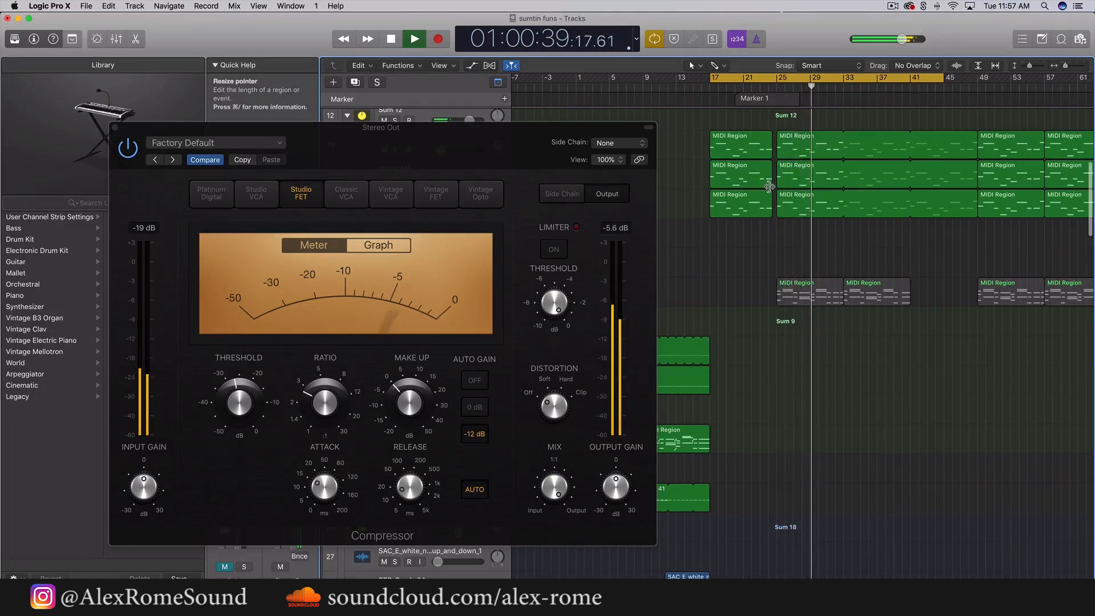
key("space")
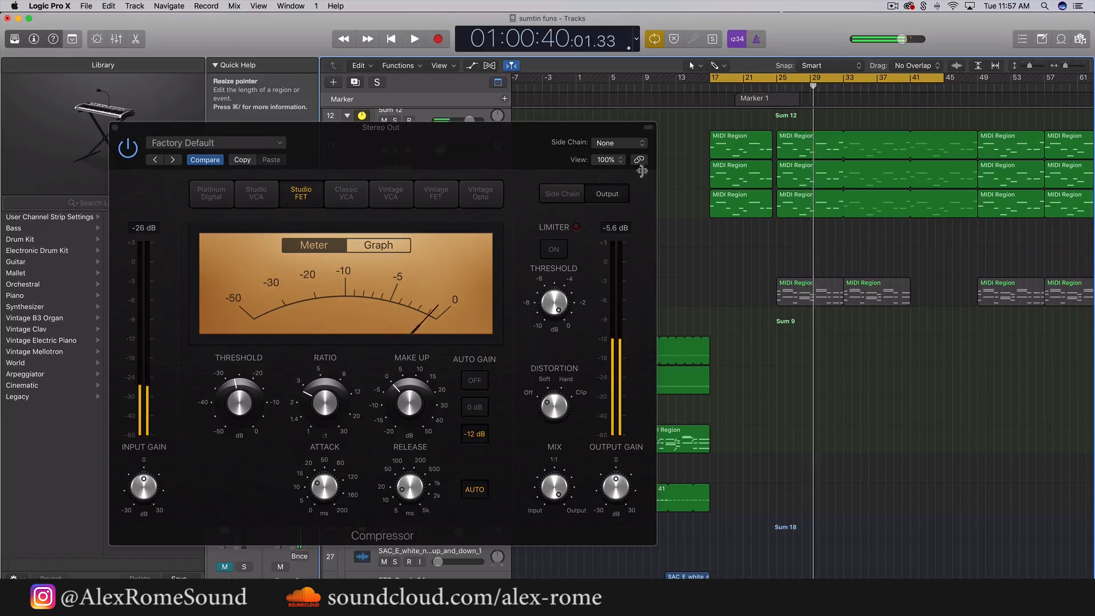
Close the compressor window and set the cycle range to bars 25 to 69.
left_click(116, 128)
scroll(874, 454, "down", 5)
scroll(875, 455, "right", 10)
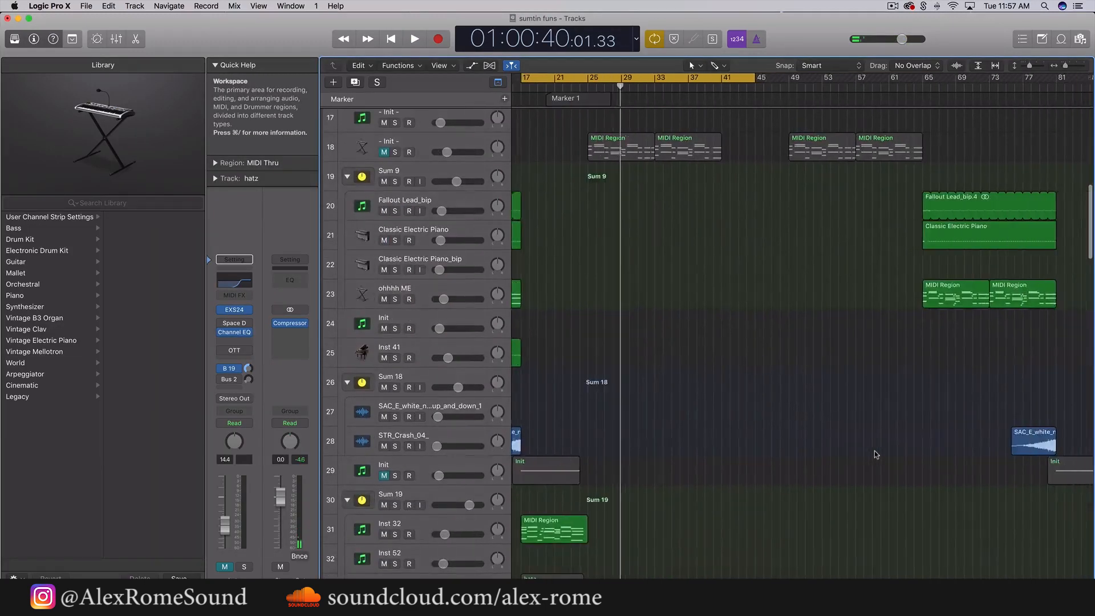
scroll(875, 455, "up", 8)
scroll(877, 455, "left", 3)
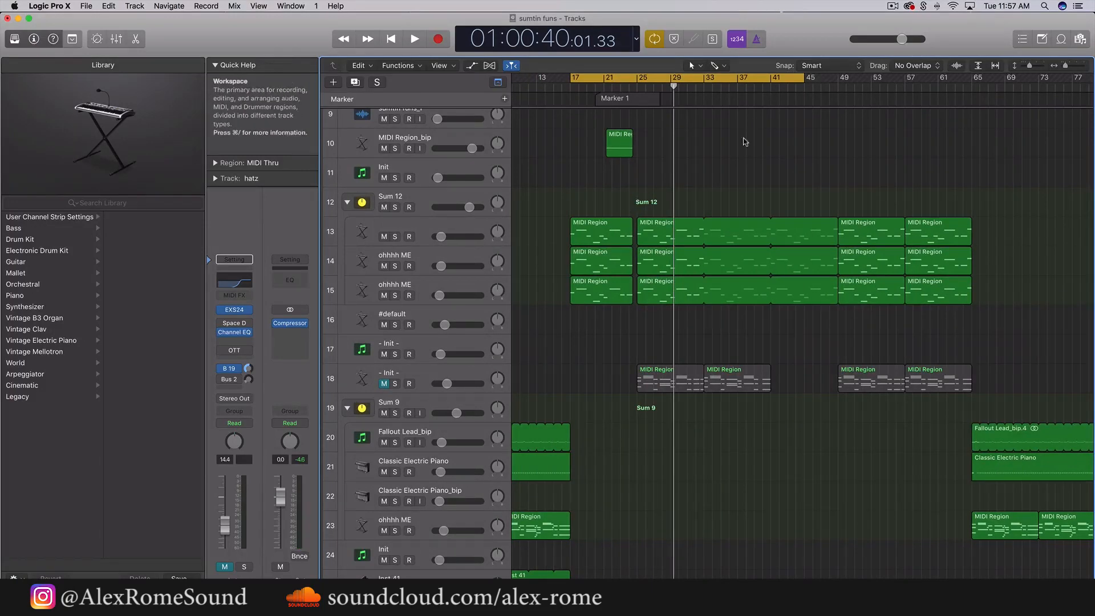
left_click_drag(638, 77, 1004, 77)
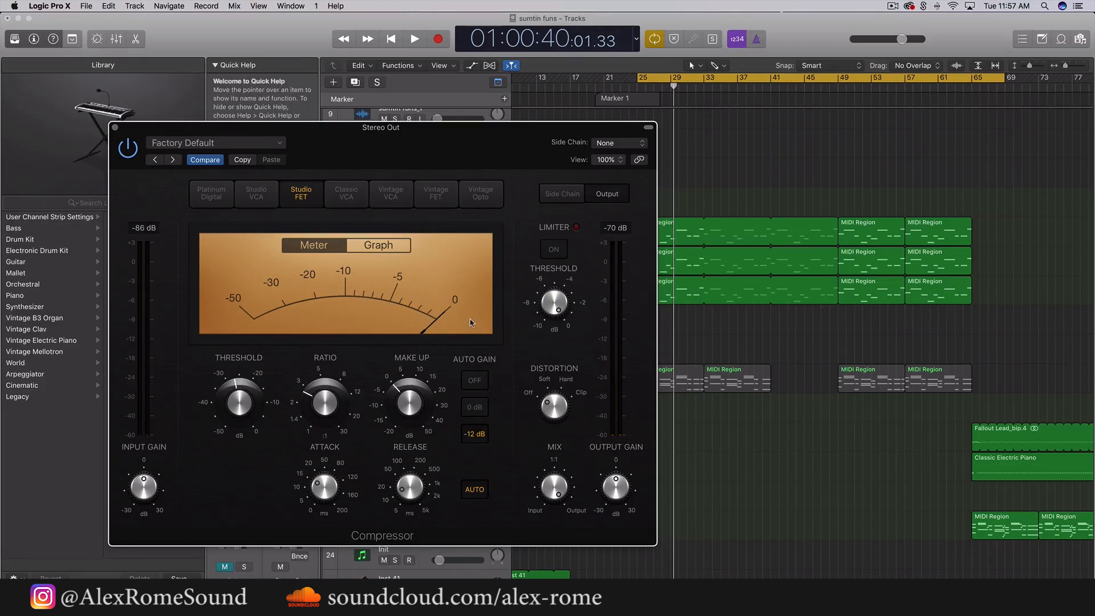
Close the compressor window again and select all regions between bars 25 and 65 on tracks 13 to 18.
scroll(810, 169, "down", 6)
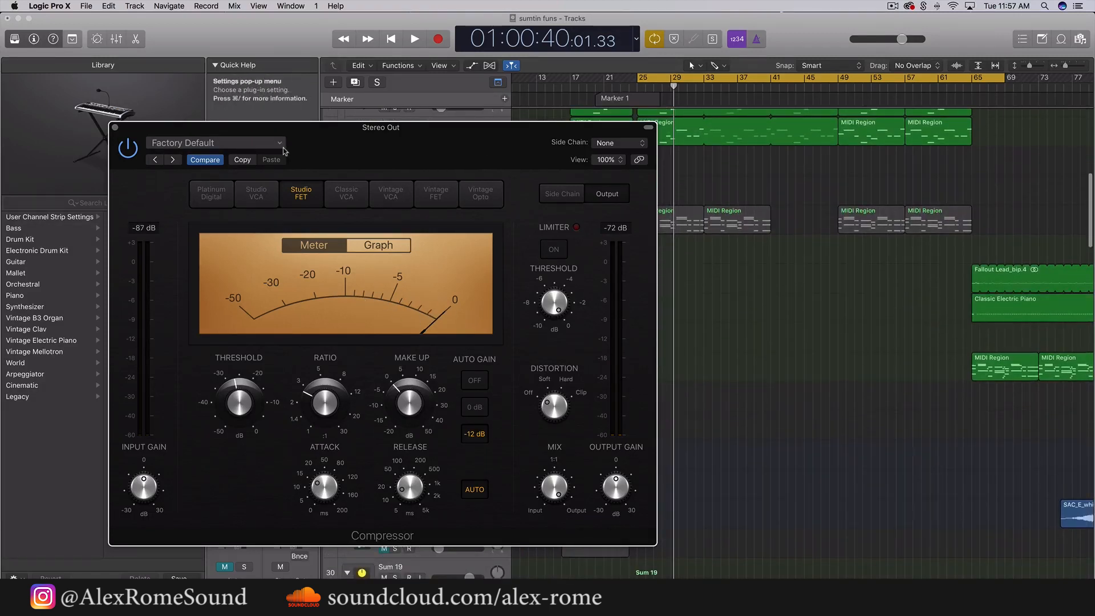
left_click(114, 127)
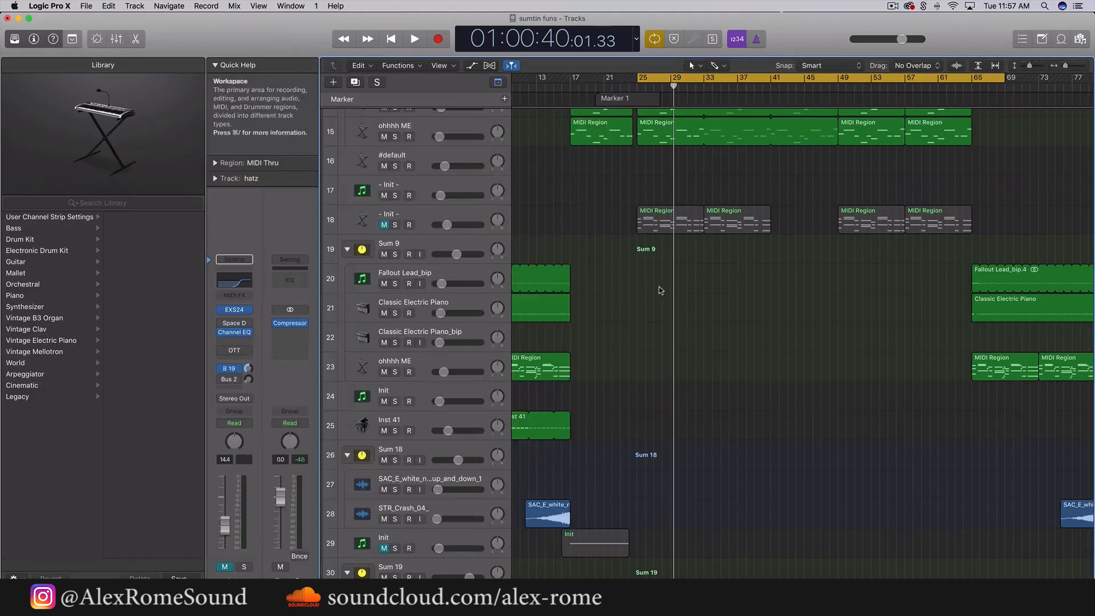
scroll(659, 290, "up", 2)
scroll(659, 290, "right", 3)
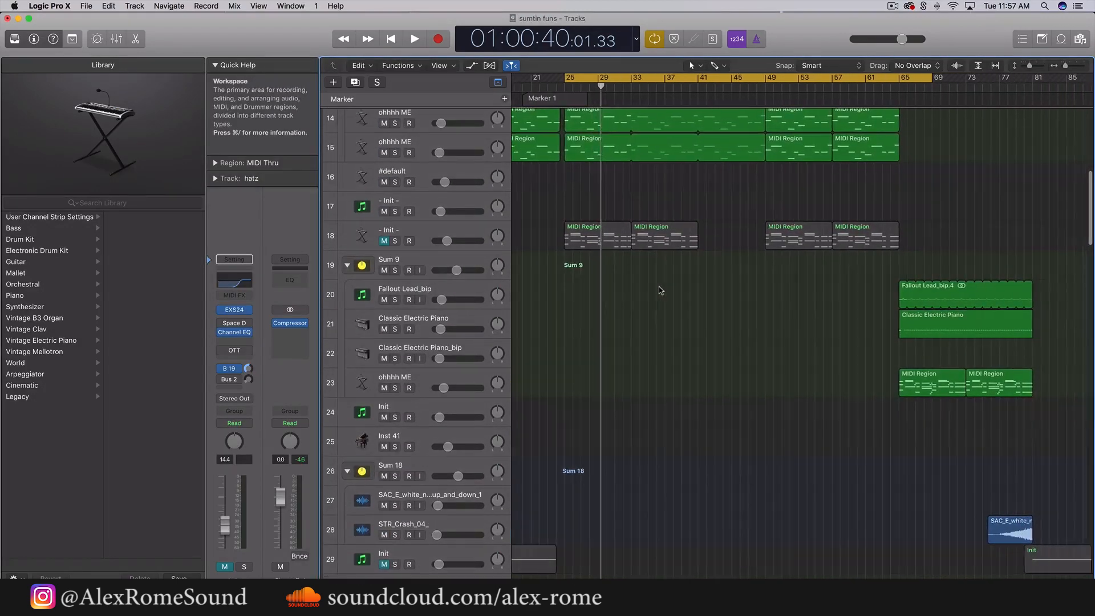
scroll(659, 286, "down", 5)
scroll(659, 286, "up", 10)
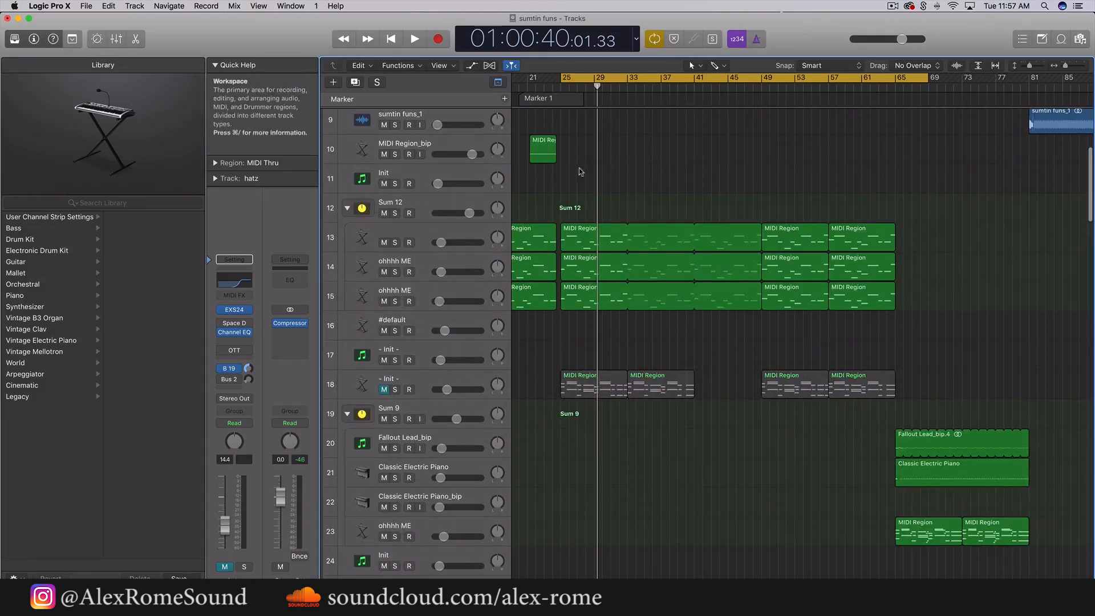
left_click_drag(579, 167, 887, 377)
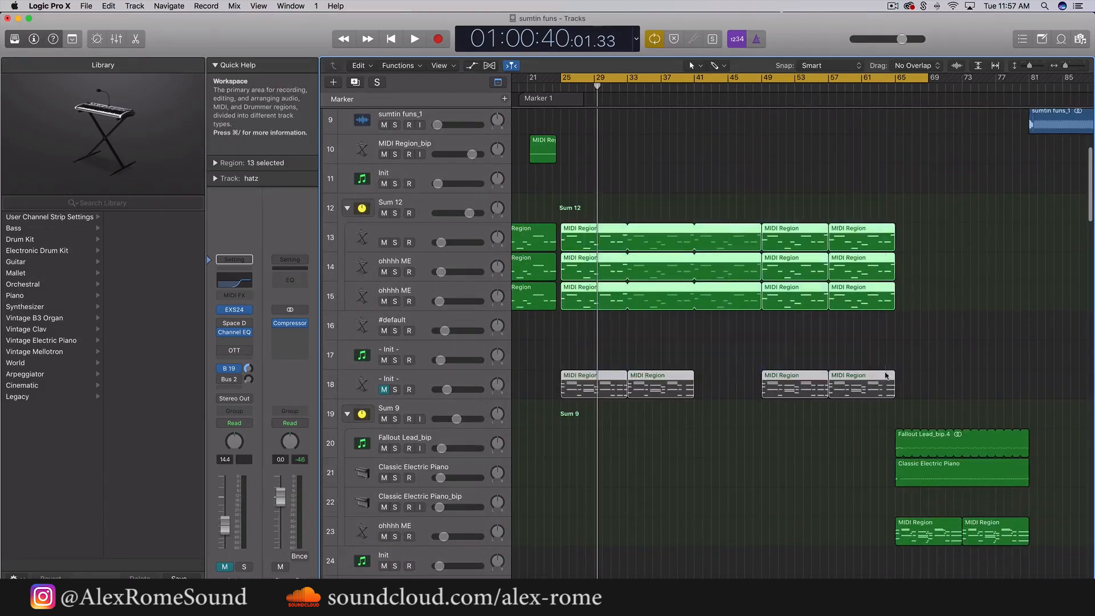
Insert a second stereo Compressor below the first one on the Stereo Out and switch it to the Studio FET model.
left_click(297, 336)
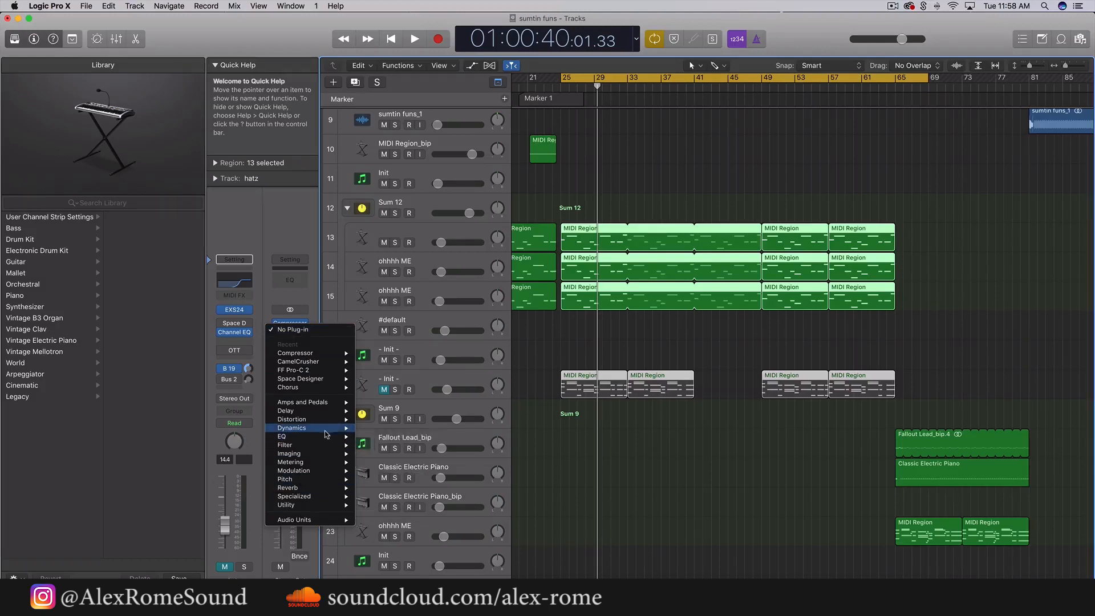
mouse_move(326, 435)
mouse_move(392, 437)
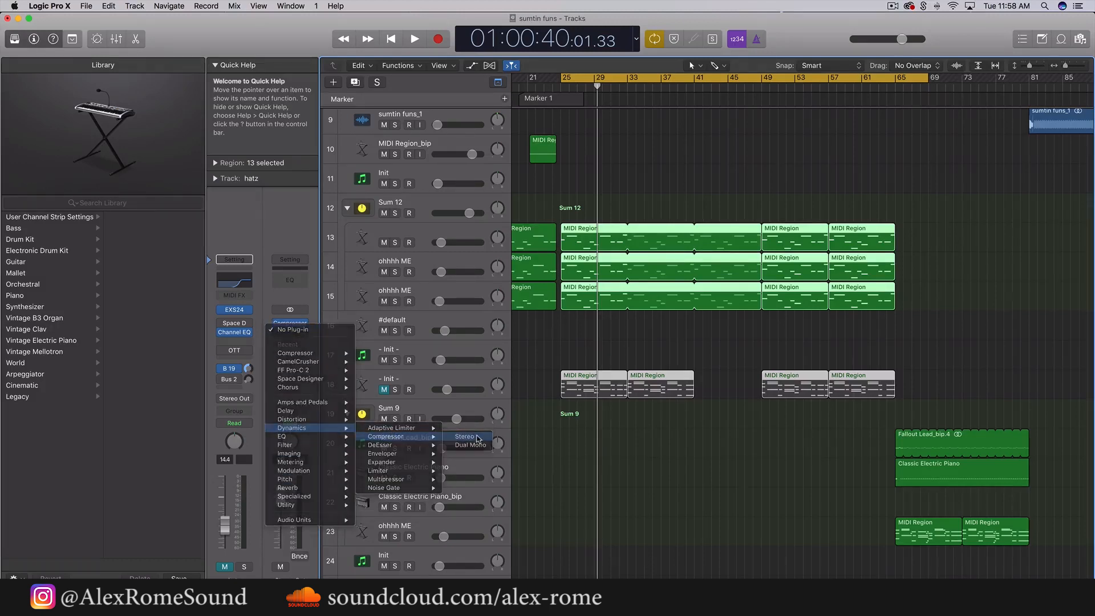
left_click(478, 438)
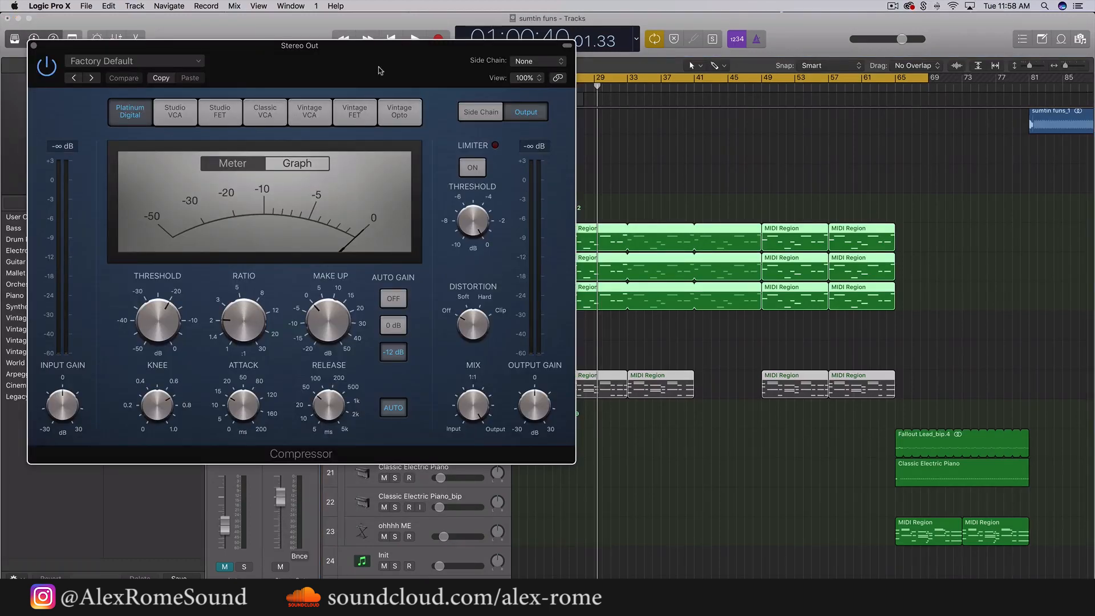
left_click_drag(379, 70, 517, 132)
left_click(330, 234)
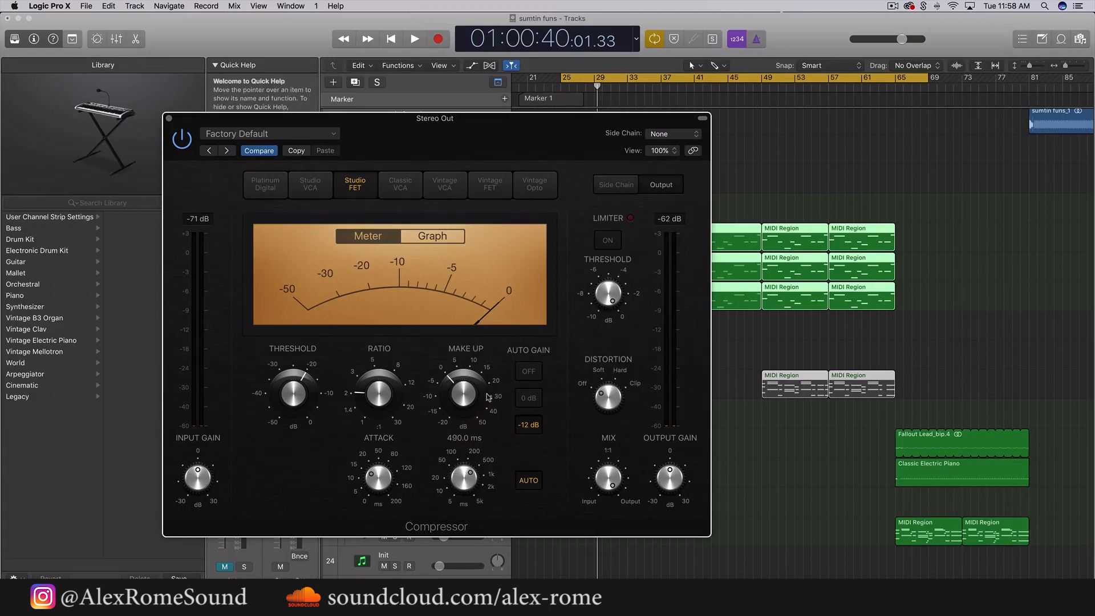
Set the cycle range to about bars 29 to 54, keeping the second compressor's window open.
left_click_drag(577, 135, 523, 199)
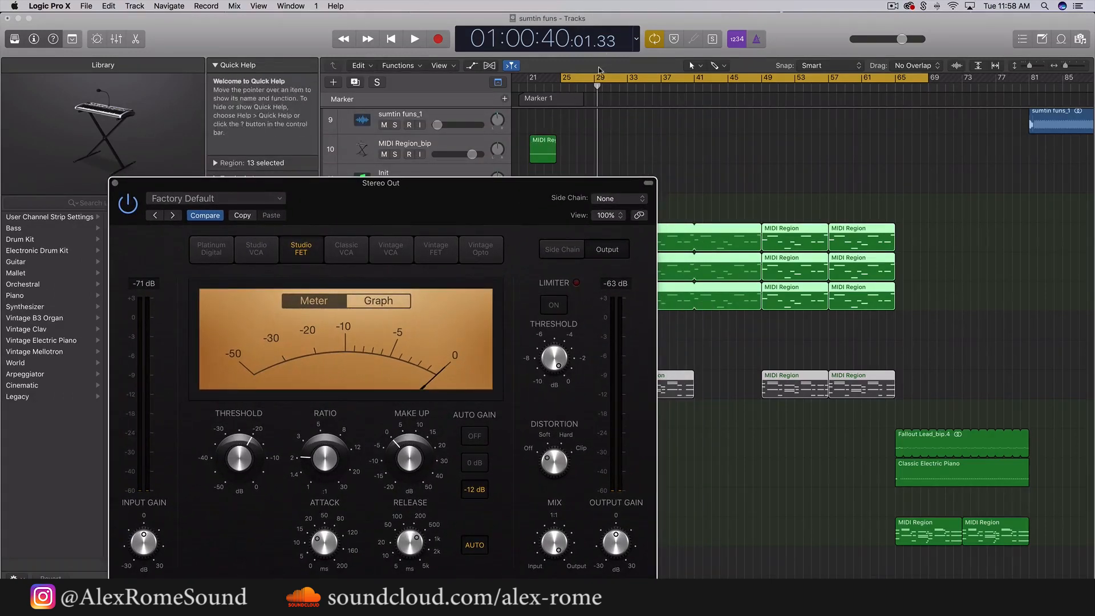
left_click_drag(599, 77, 802, 77)
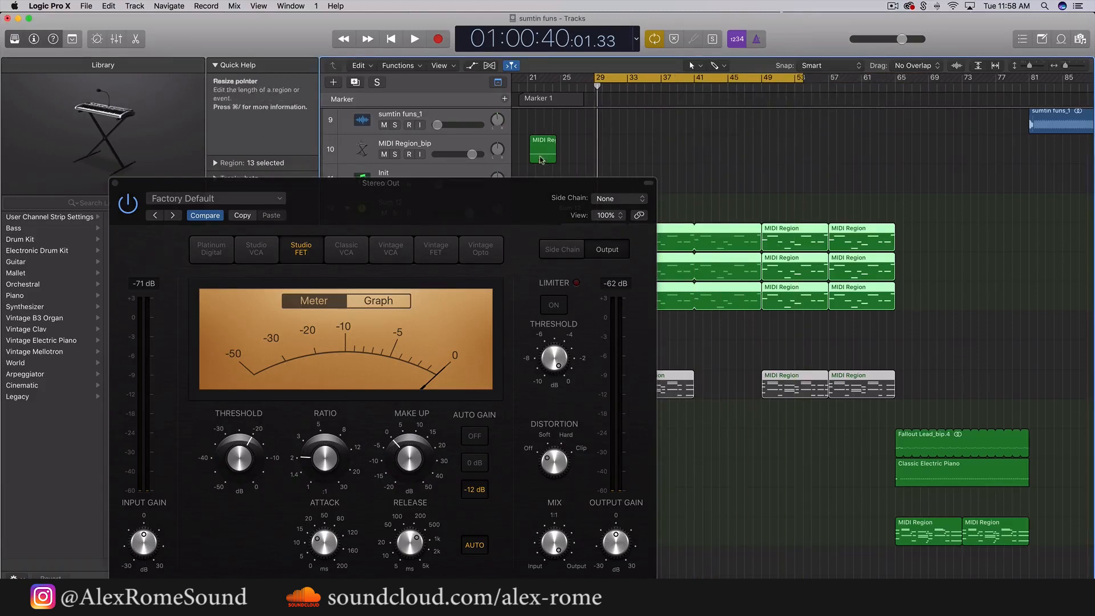
left_click_drag(400, 183, 455, 104)
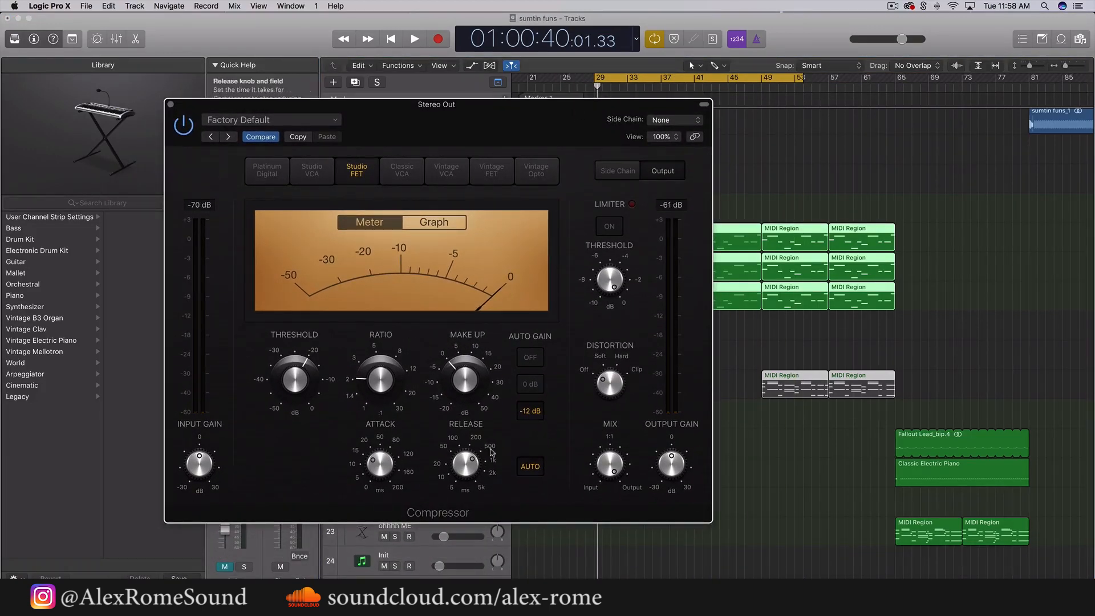
Adjust the second compressor's release slightly, raise its threshold to -6.5 dB and play a short passage from bar 29.
left_click_drag(469, 458, 468, 468)
left_click_drag(468, 468, 467, 463)
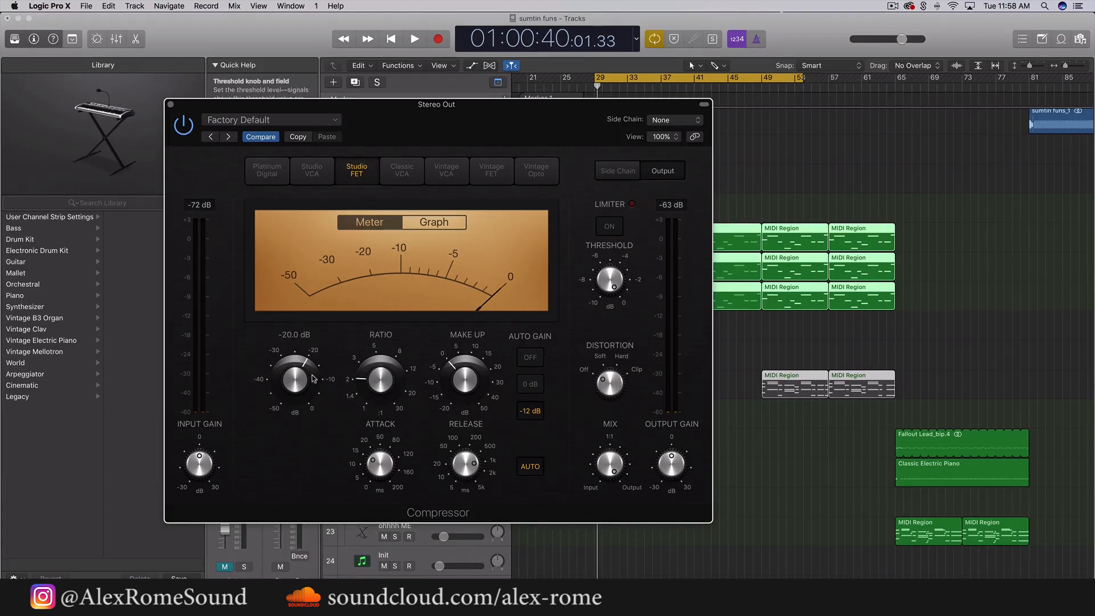
left_click_drag(313, 378, 328, 285)
key("space")
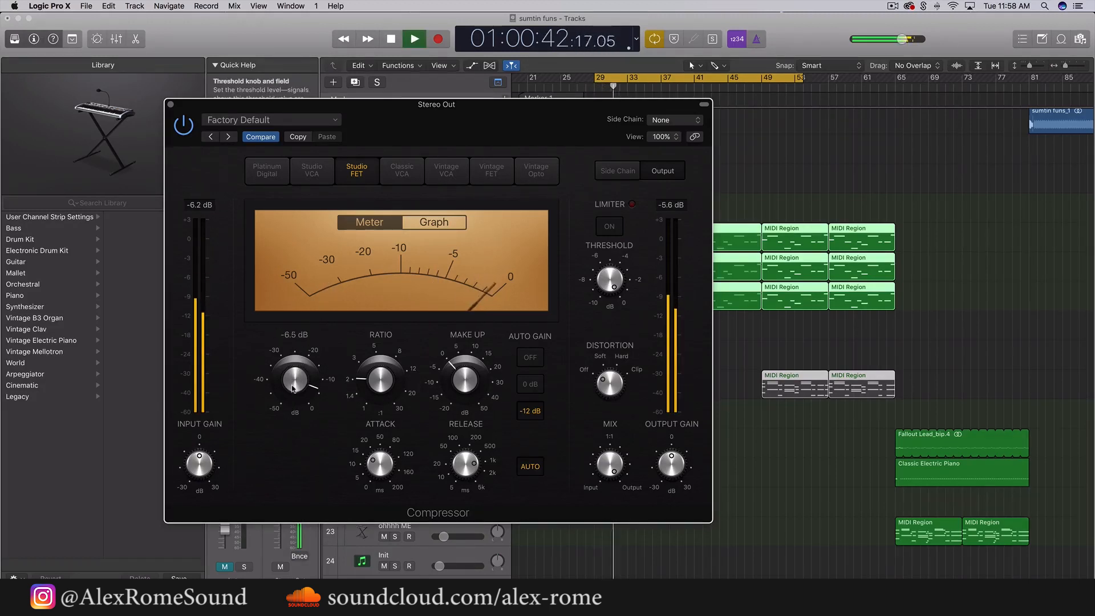
key("space")
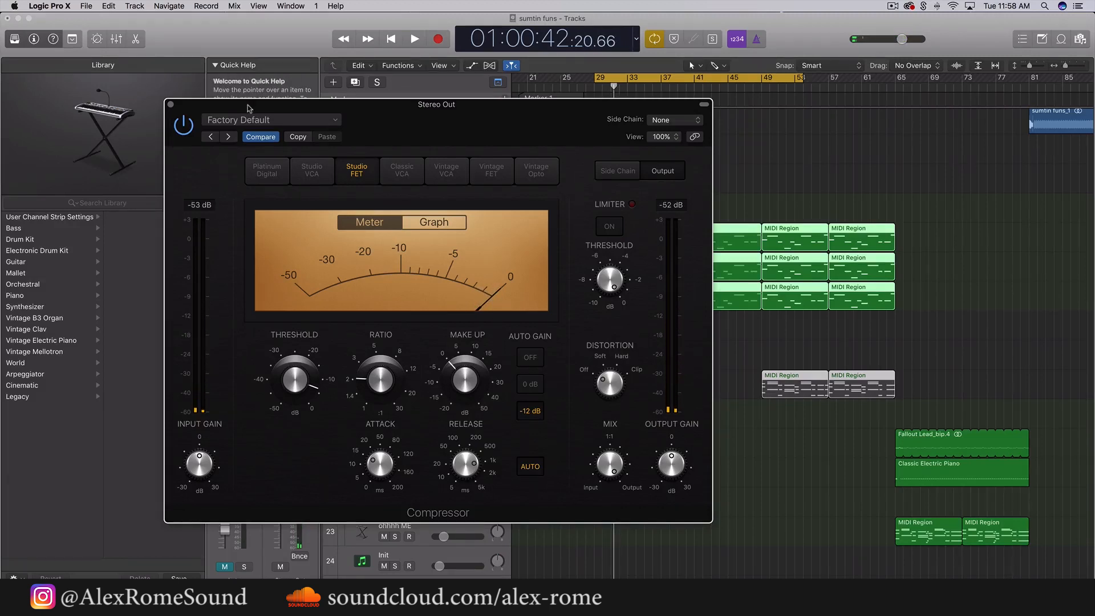
Close the second compressor and open the first Stereo Out compressor to review its settings.
left_click(170, 104)
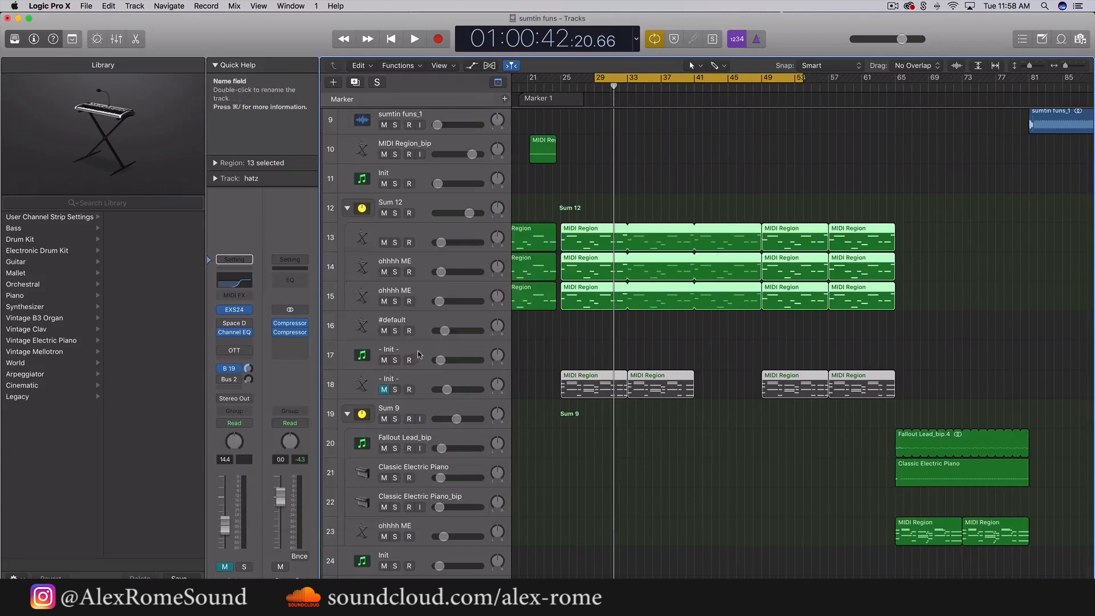
left_click(286, 324)
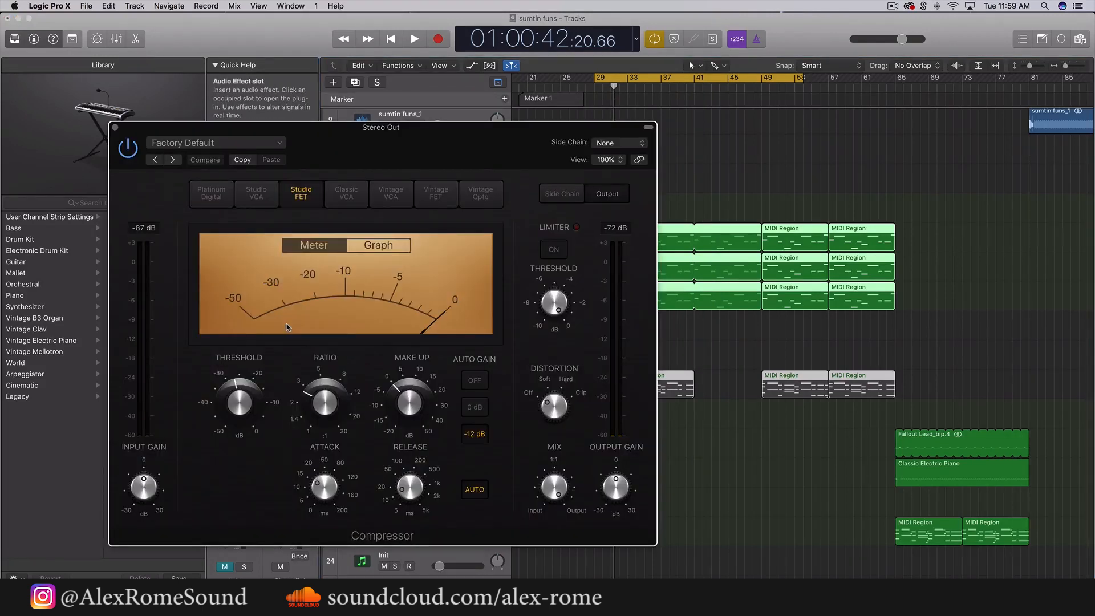
left_click(115, 127)
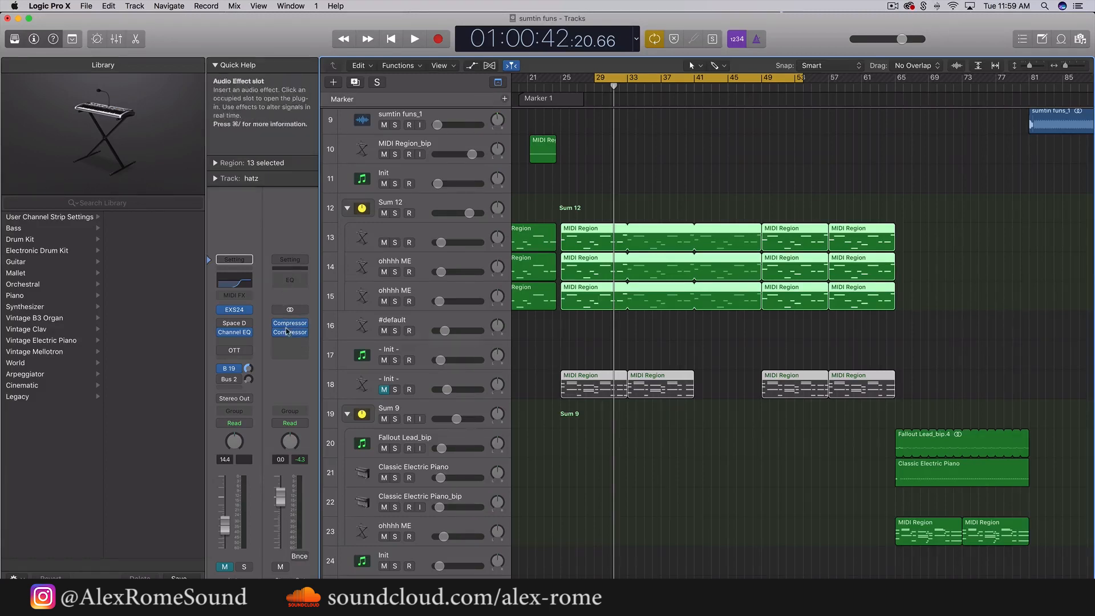
Browse the Dynamics plug-ins offered for the third Stereo Out insert slot, and clear the region selection.
left_click(304, 333)
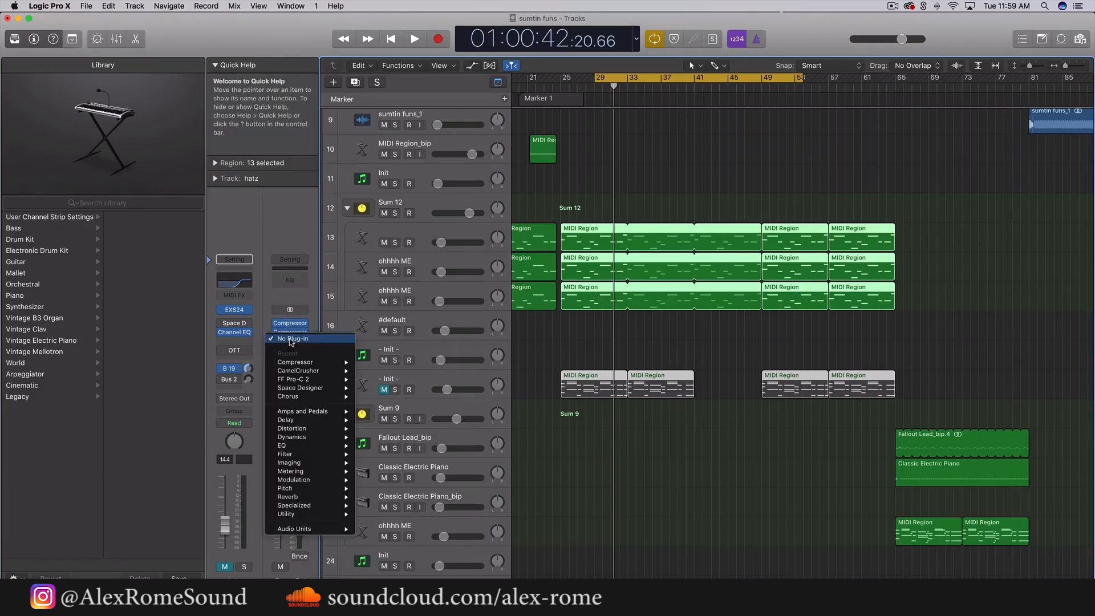
left_click(318, 300)
left_click(306, 338)
left_click(320, 307)
left_click(300, 352)
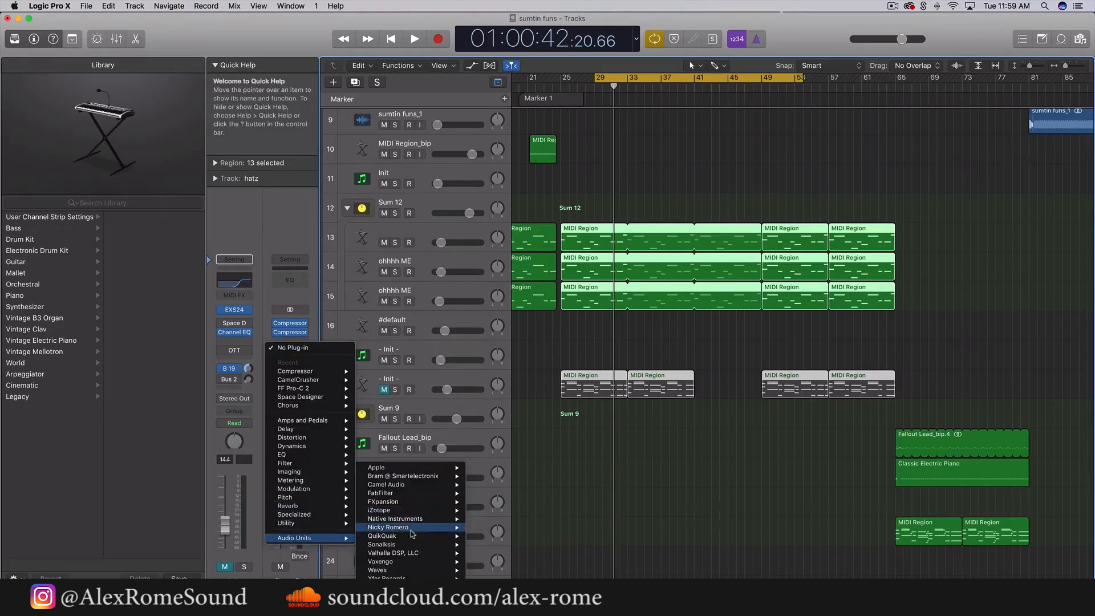
mouse_move(323, 446)
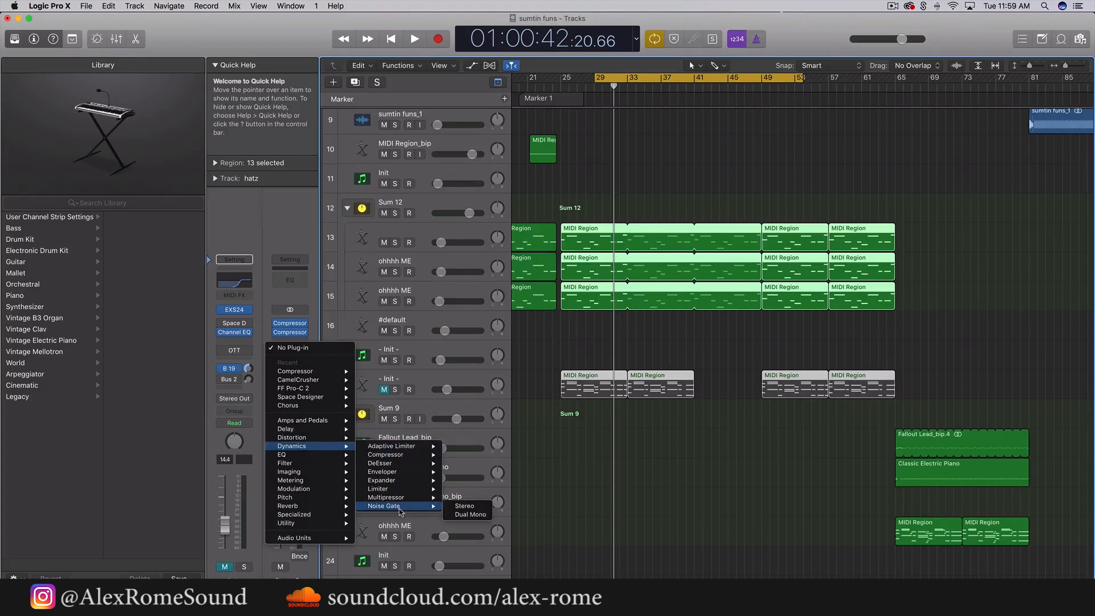
mouse_move(402, 497)
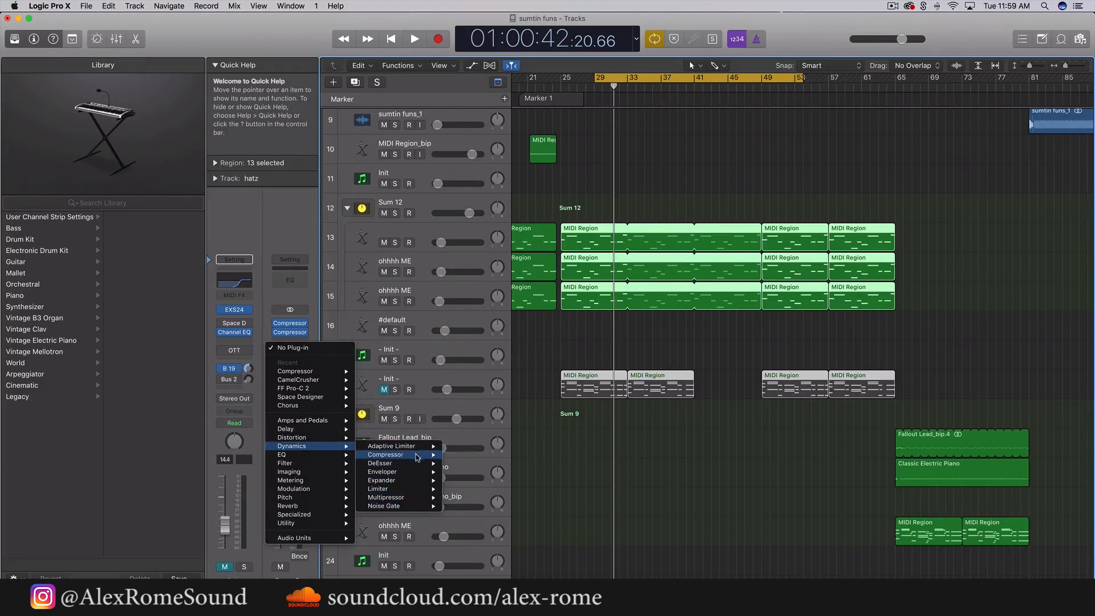
mouse_move(423, 449)
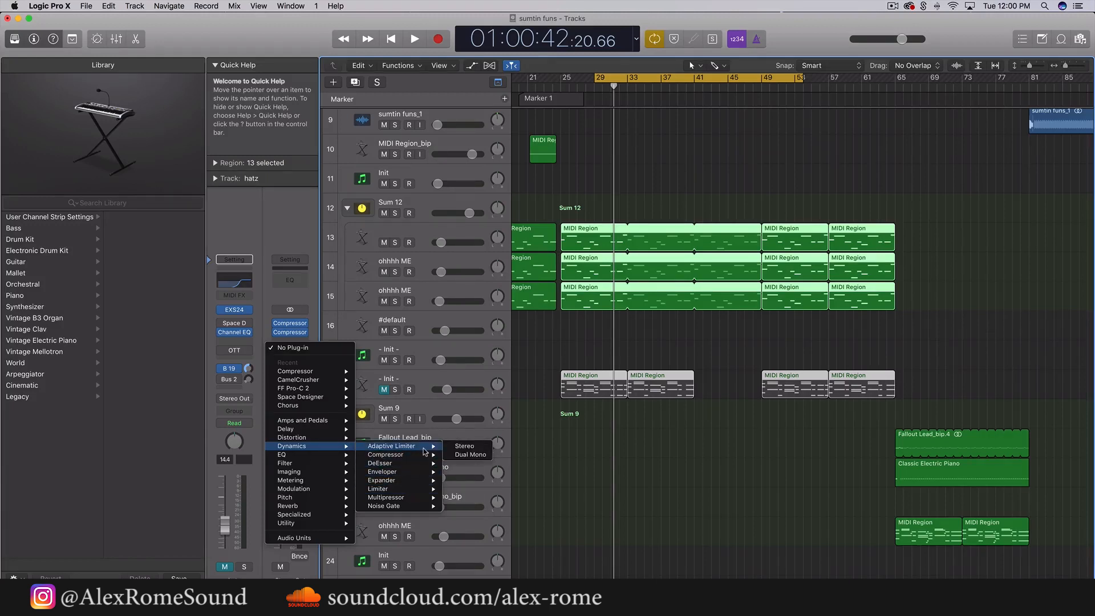
left_click(692, 512)
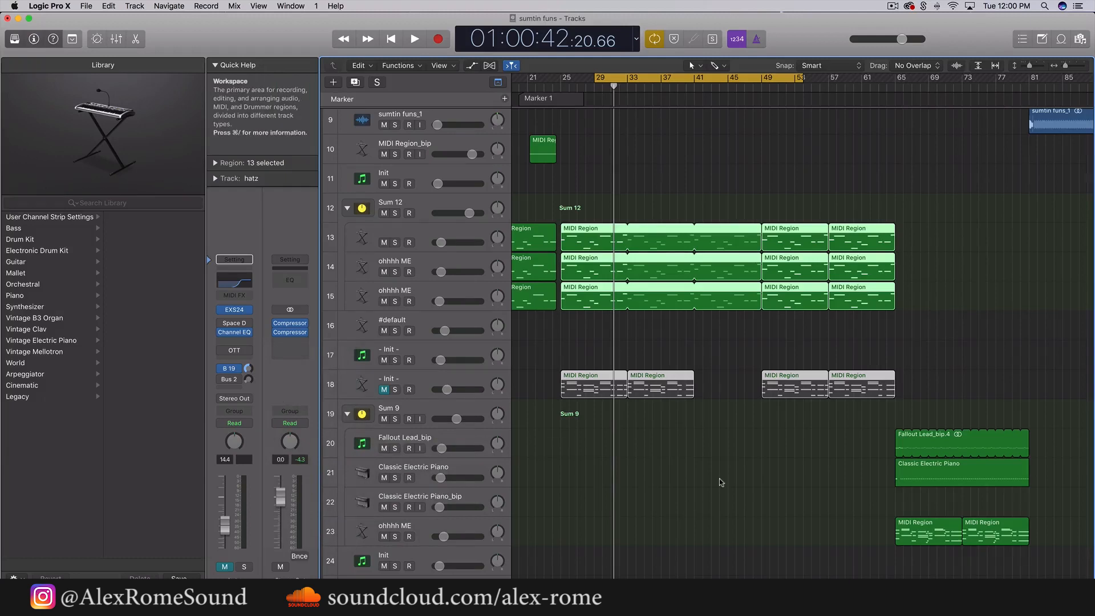
left_click(736, 503)
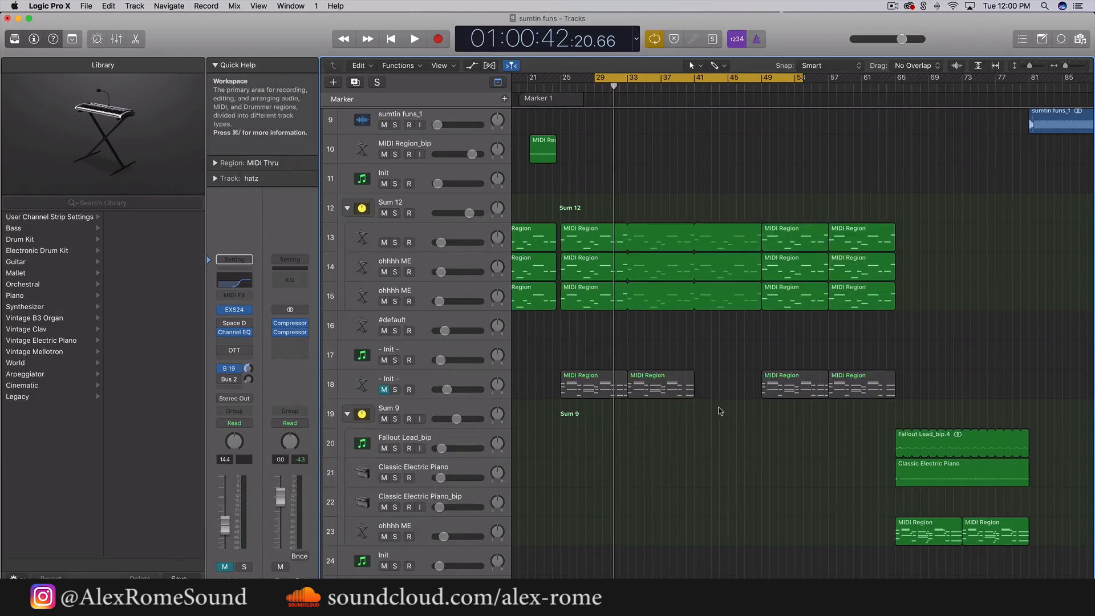
left_click(291, 343)
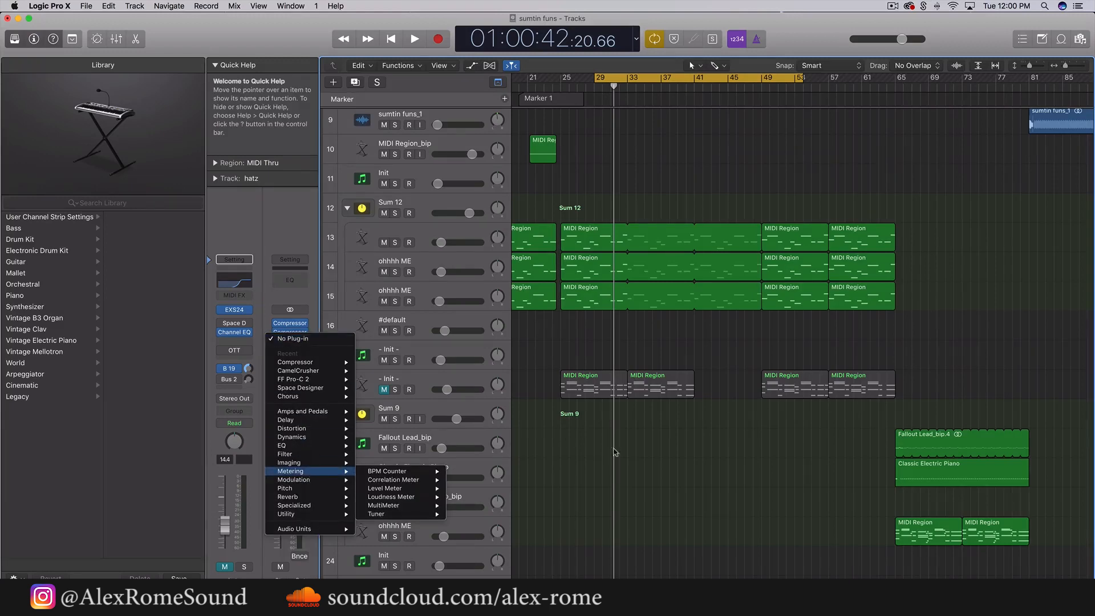
left_click(634, 460)
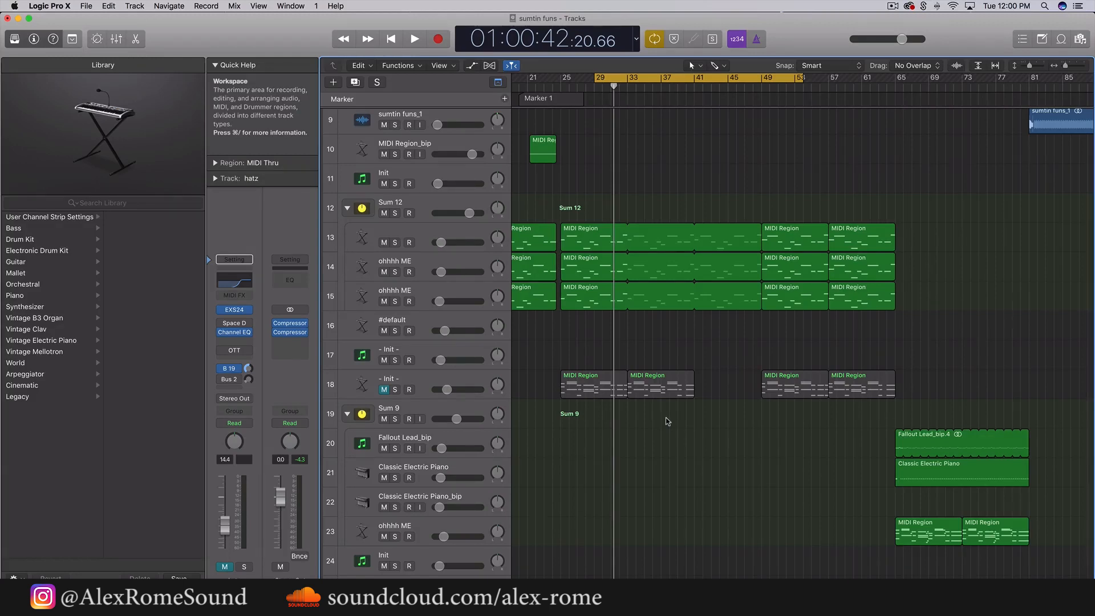
left_click(290, 340)
left_click(599, 452)
Insert a stereo Limiter in the third Stereo Out insert slot and move its window down over the track headers.
left_click(307, 343)
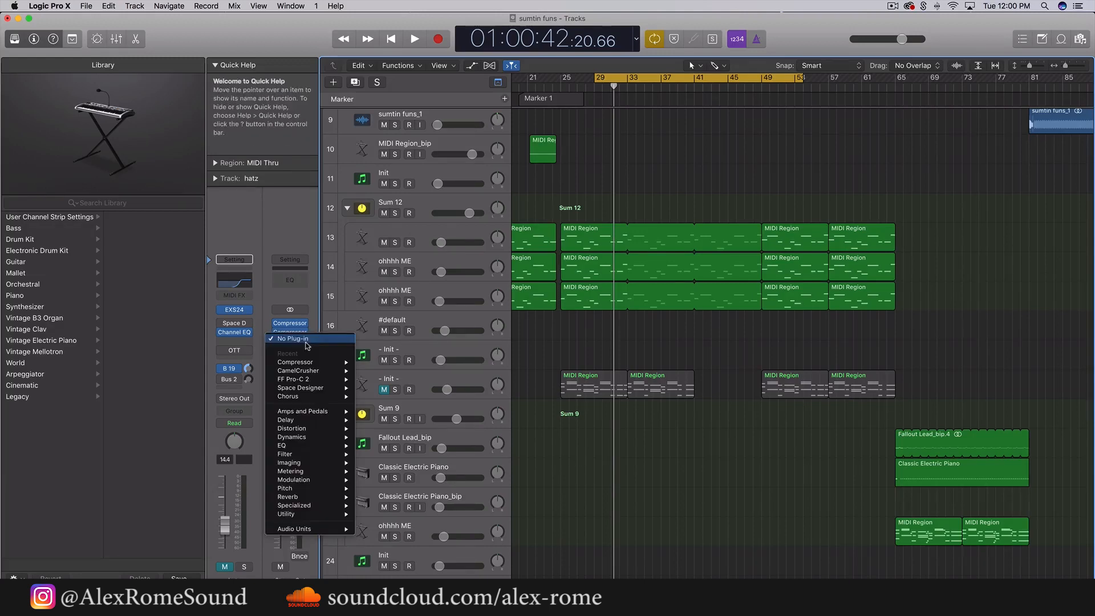
mouse_move(318, 438)
mouse_move(431, 485)
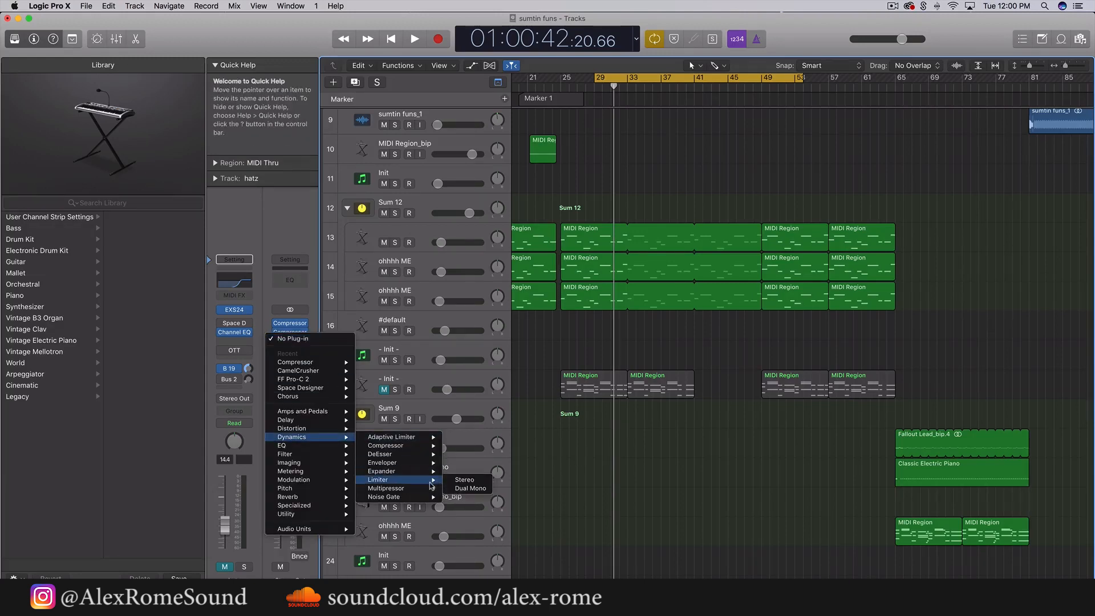
left_click(464, 479)
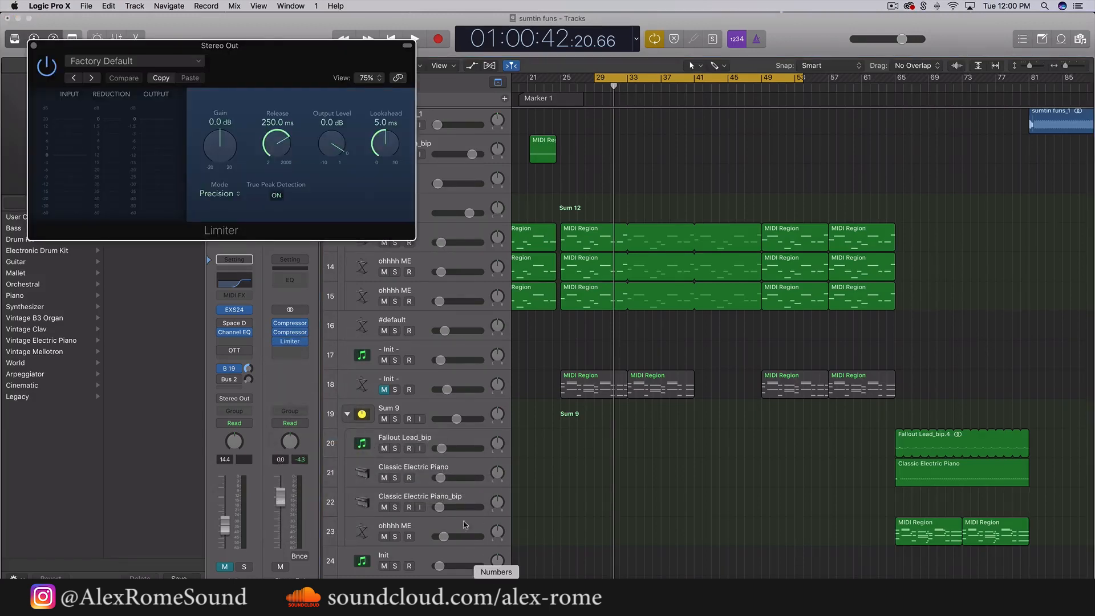
left_click_drag(258, 78, 426, 264)
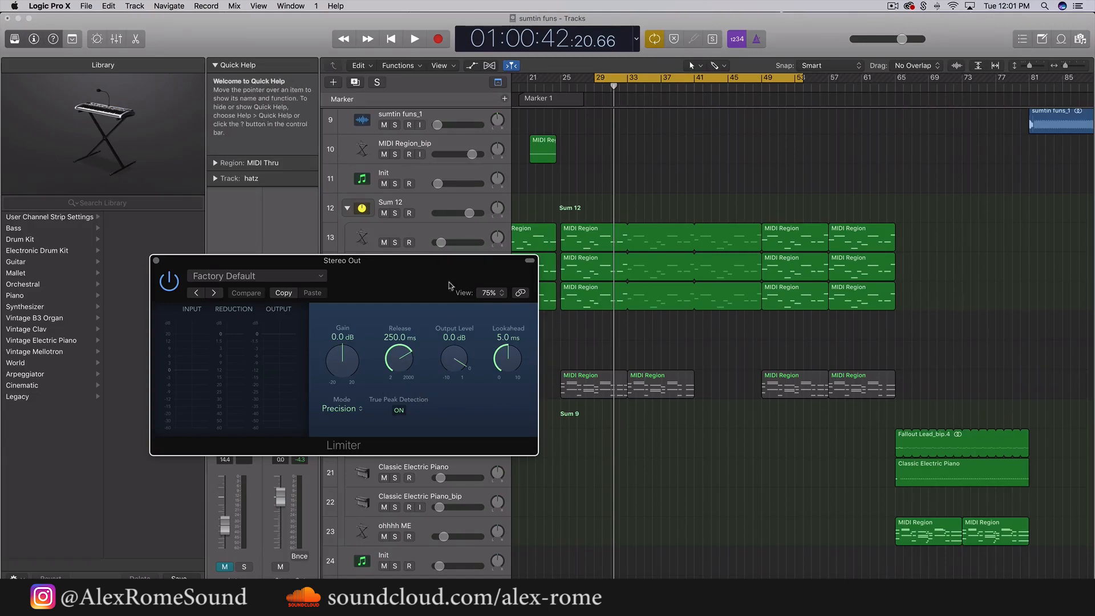
left_click_drag(451, 274, 446, 229)
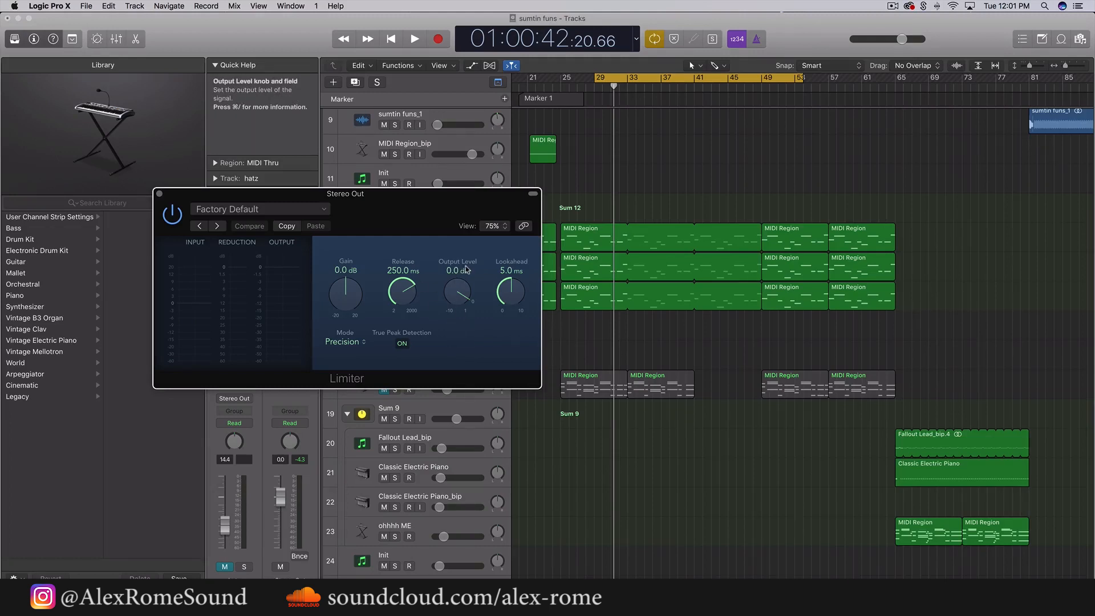
Set the Limiter's output level to -0.2 dB and move its window clear of the Stereo Out channel strip.
left_click_drag(456, 293, 457, 295)
left_click_drag(455, 299, 457, 293)
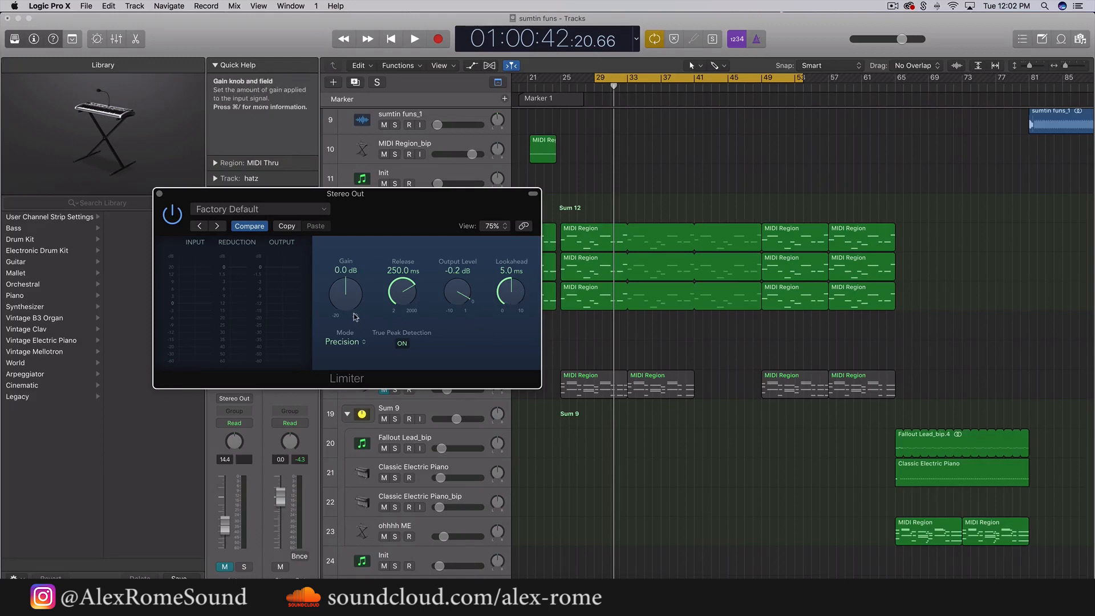
left_click_drag(393, 233, 583, 313)
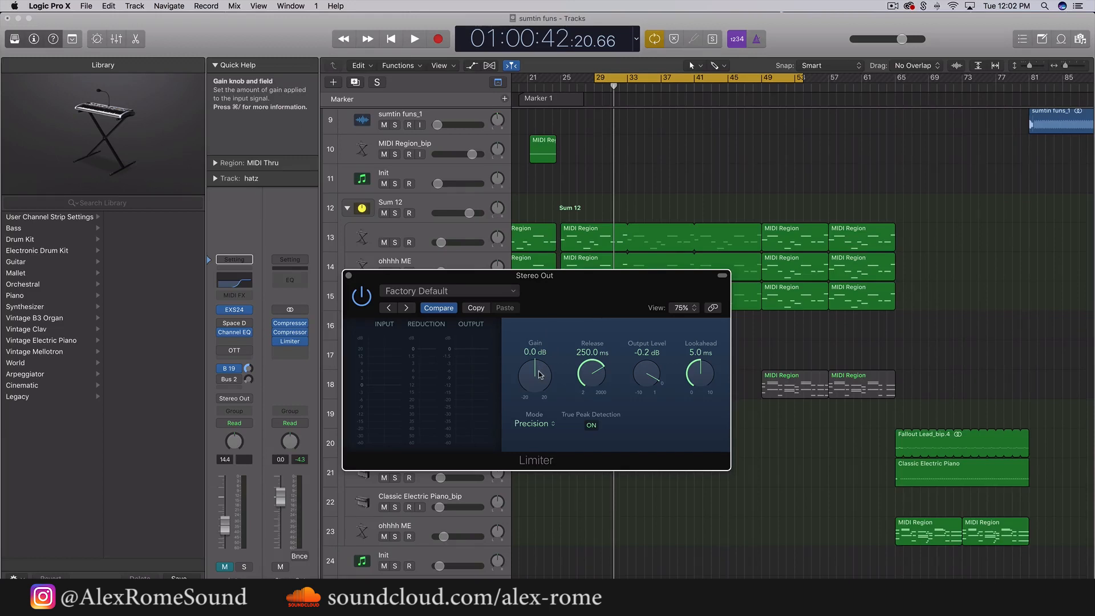
Play the cycled section while raising the Limiter's gain to +9.0 dB and on to +13.0 dB, and stop playback.
key("space")
left_click_drag(538, 373, 526, 336)
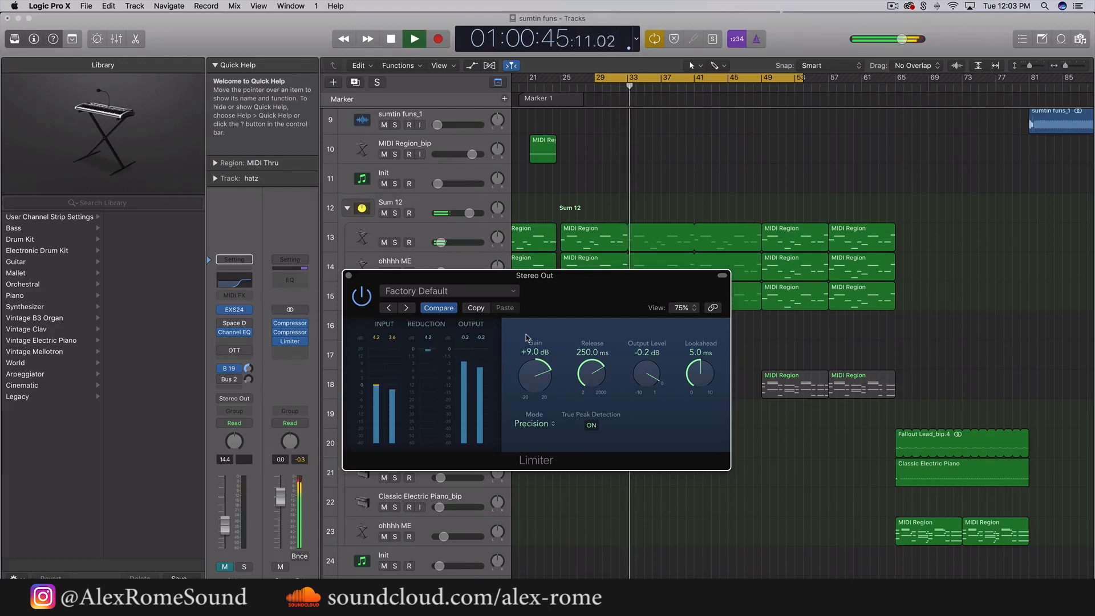
left_click_drag(539, 370, 534, 355)
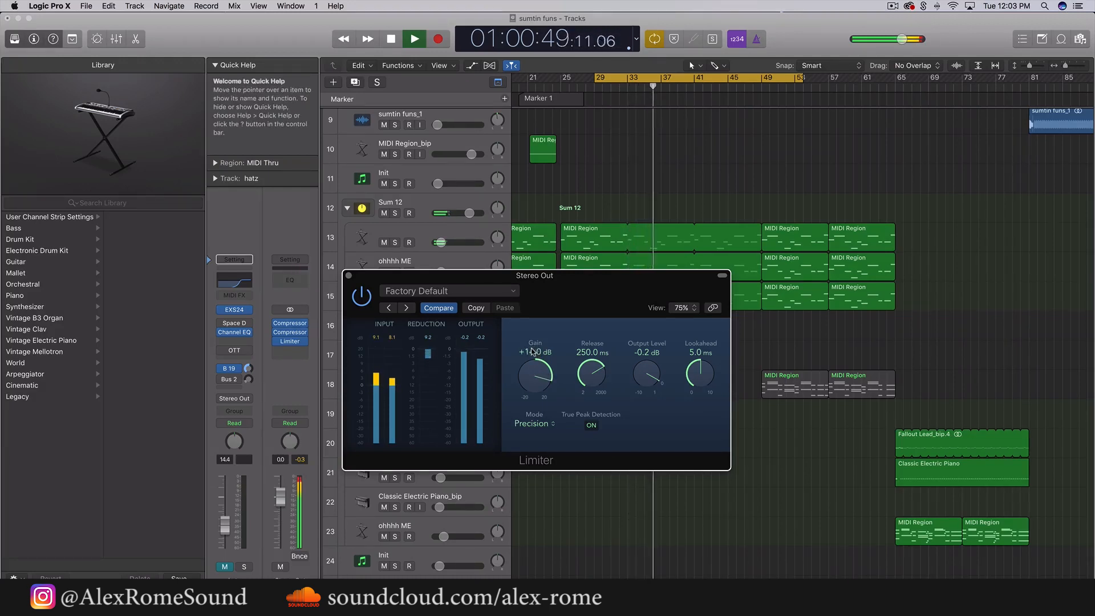
key("space")
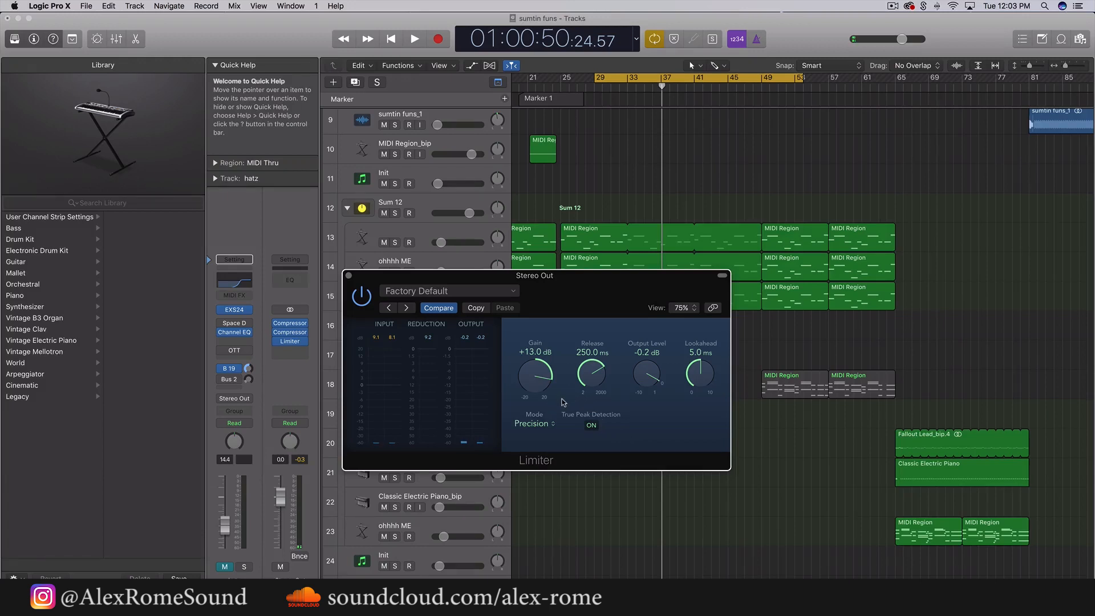
Lower the Limiter's gain to +8.5 dB, raise it to +14.0 dB while playing from bar 29, and stop playback.
left_click_drag(538, 384, 540, 400)
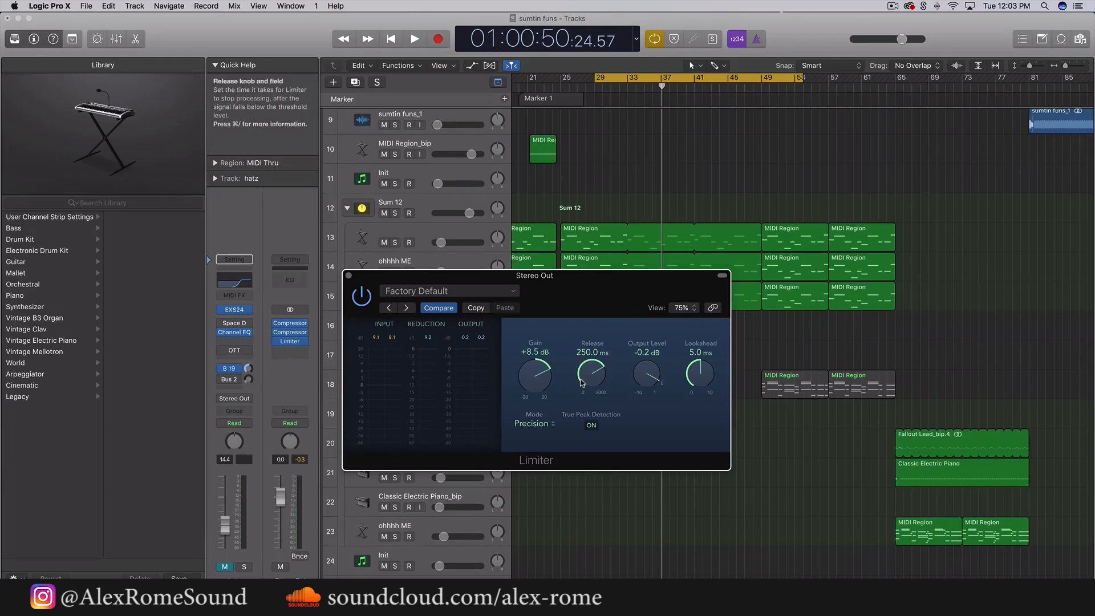
key("space")
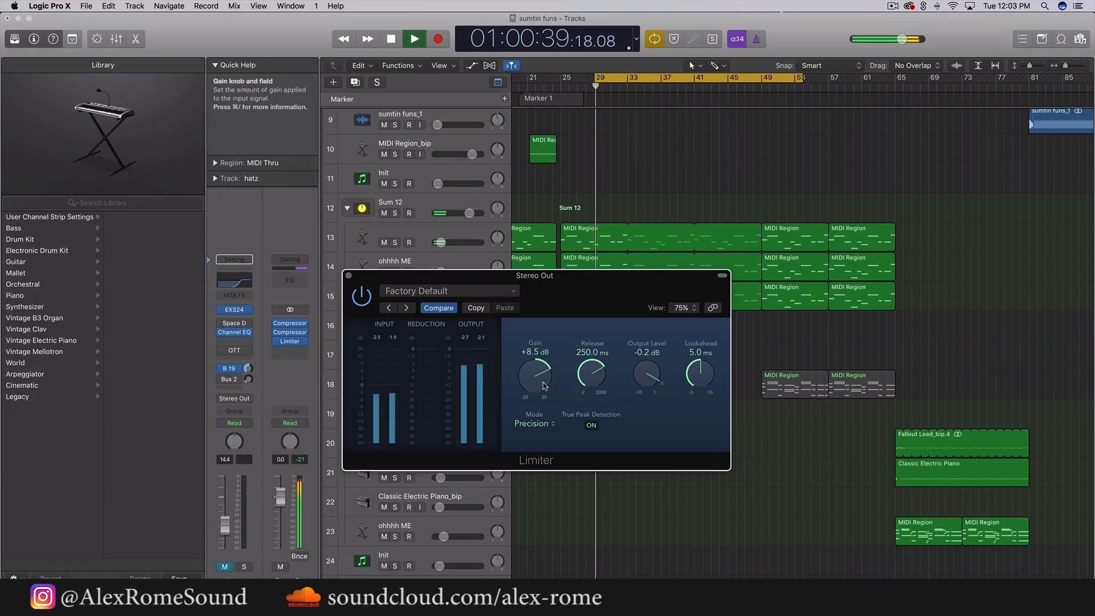
left_click_drag(538, 390, 536, 378)
key("space")
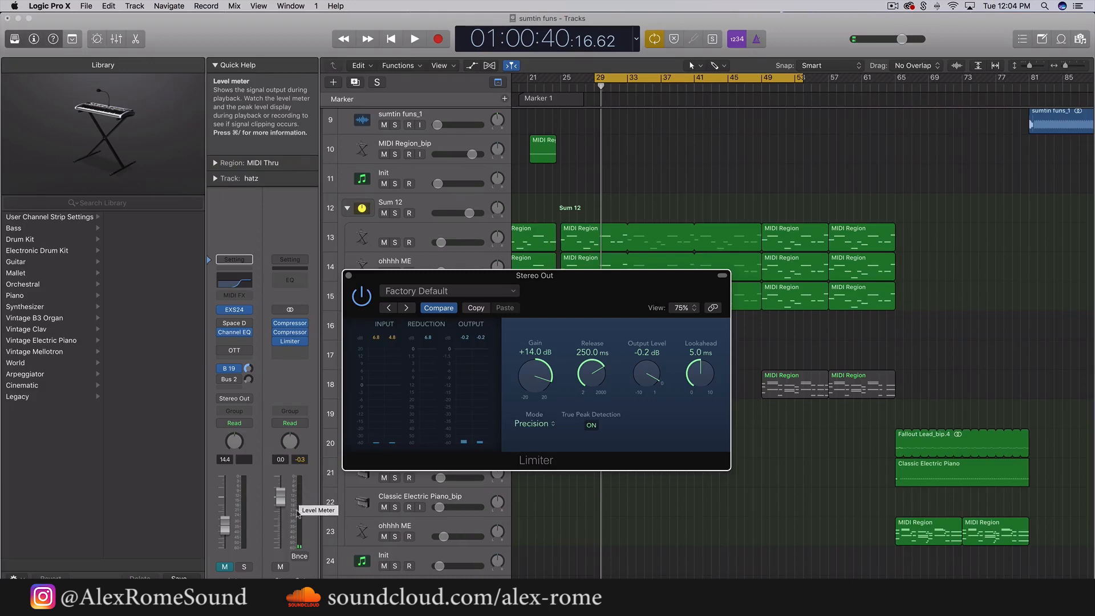
Play the passage from bar 29 twice to check the Stereo Out level meter, and raise the Limiter's gain to +20.0 dB.
key("space")
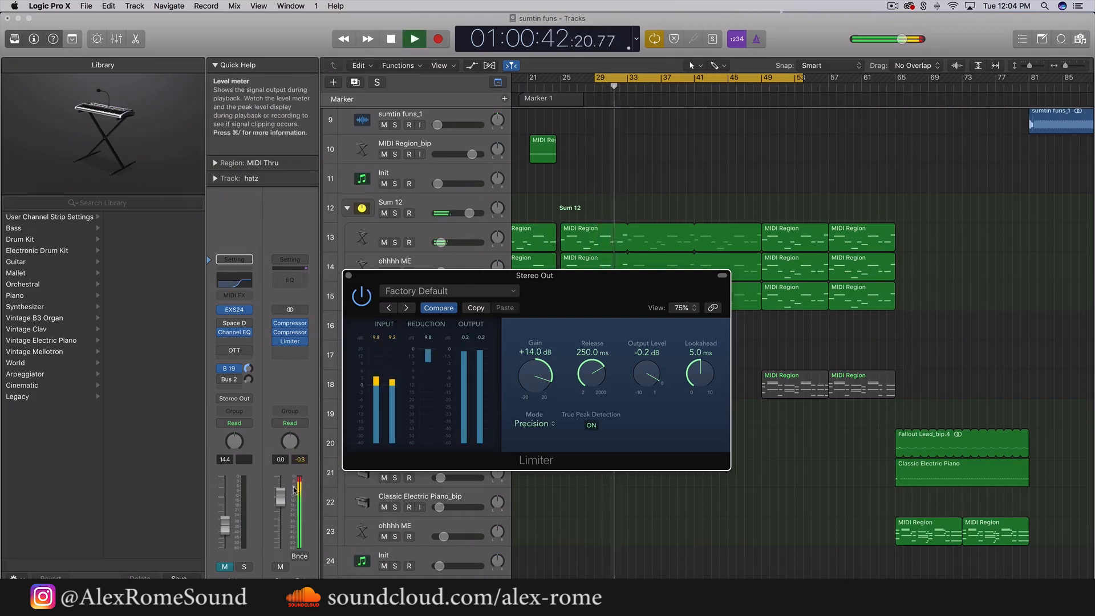
key("space")
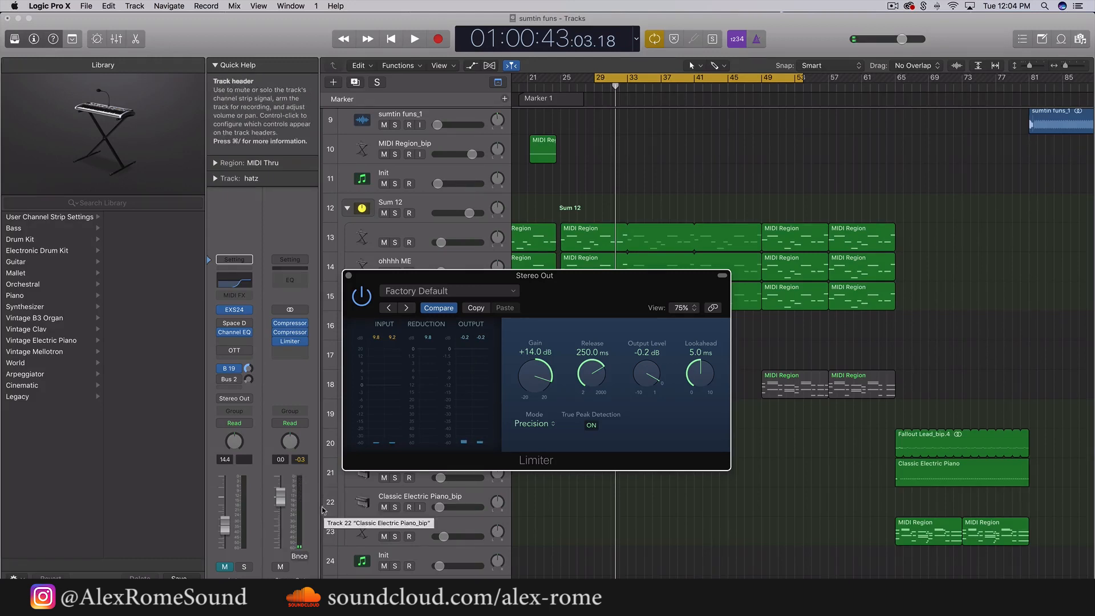
key("space")
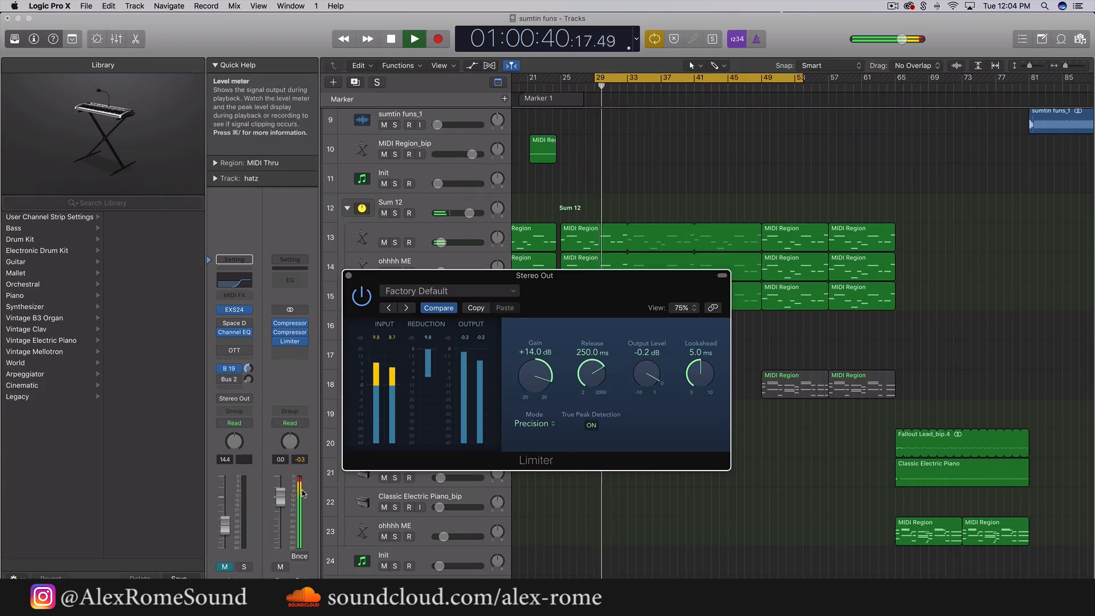
key("space")
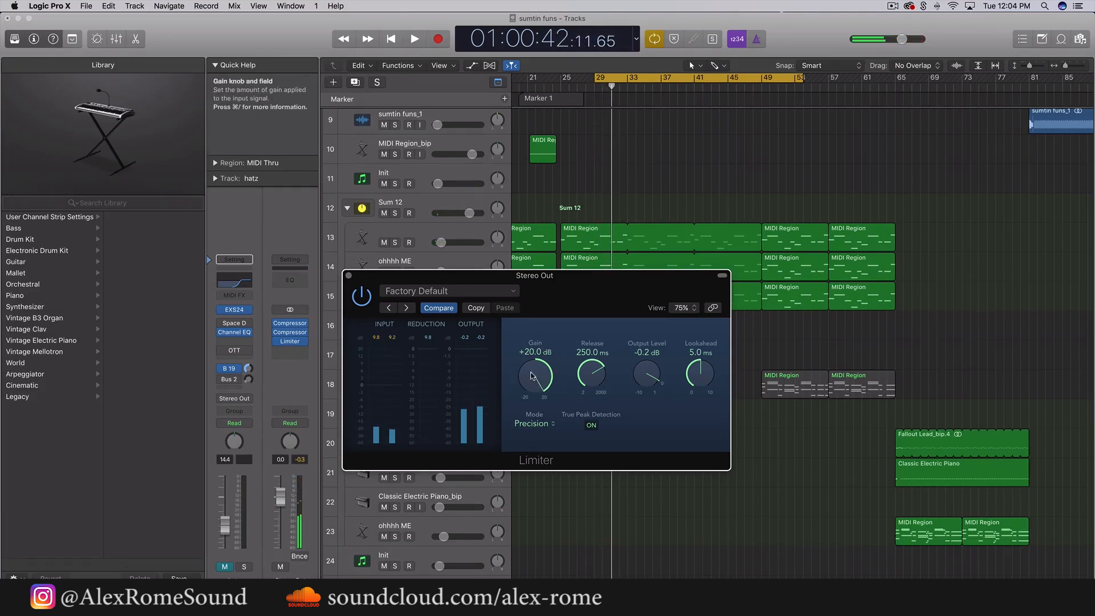
Play the passage from bar 29 twice at +20.0 dB gain to examine the Stereo Out level and the Limiter's input meters.
key("space")
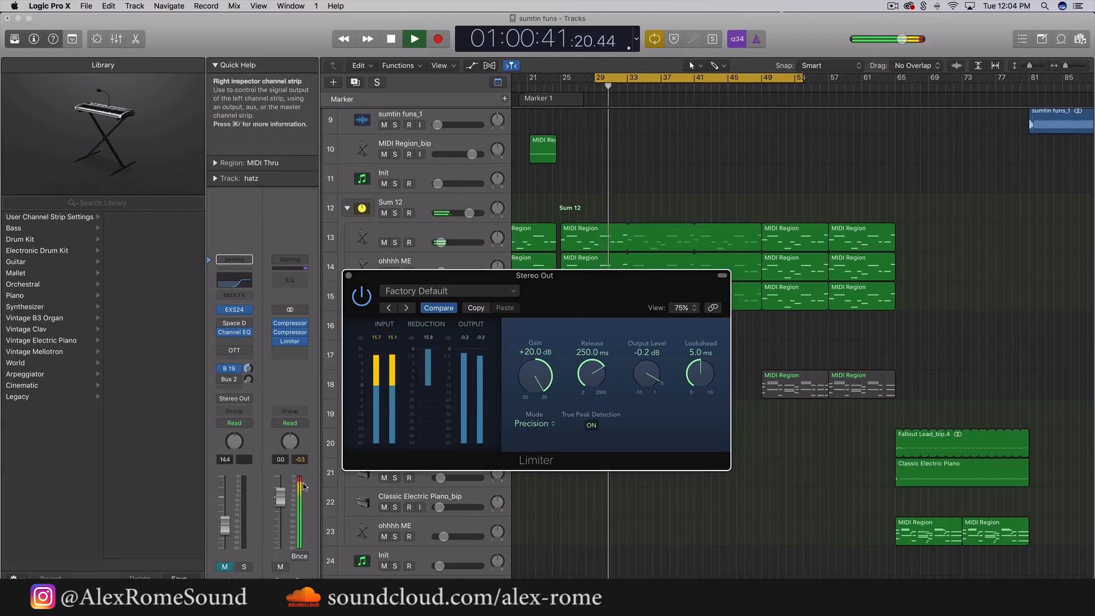
key("space")
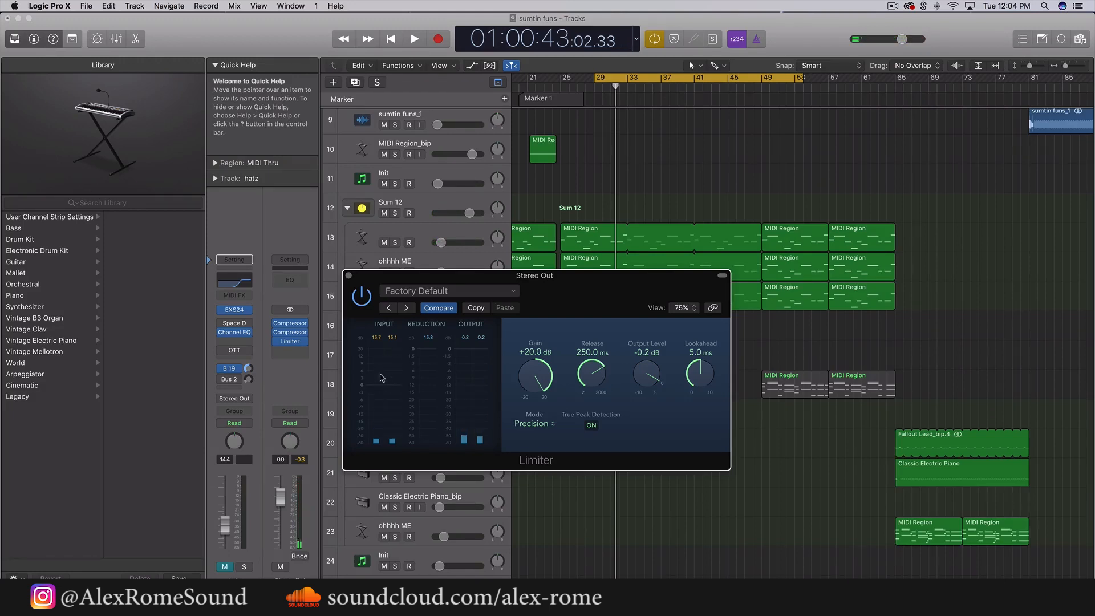
key("space")
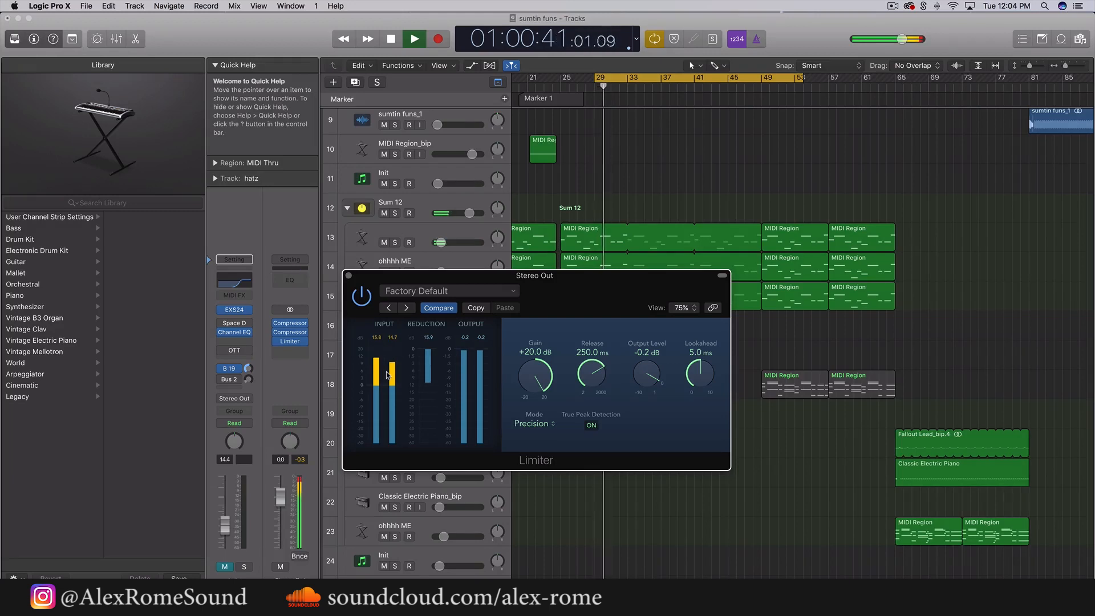
key("space")
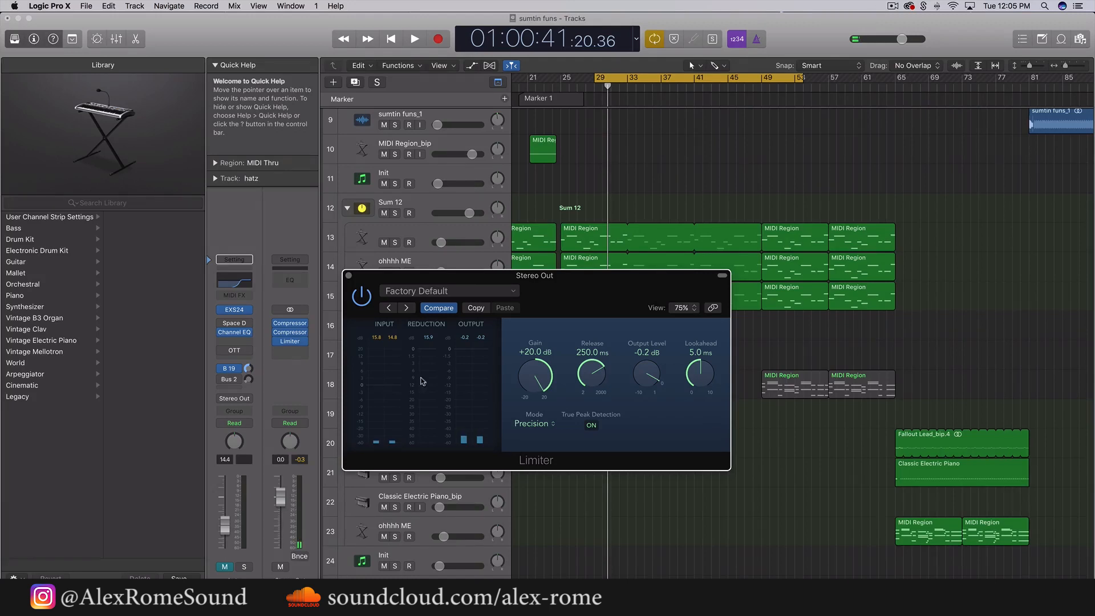
Reduce the Limiter's gain to +9.5 dB and fine-tune it to +10.0 dB while playing the section from bar 29.
key("space")
left_click_drag(536, 380, 532, 423)
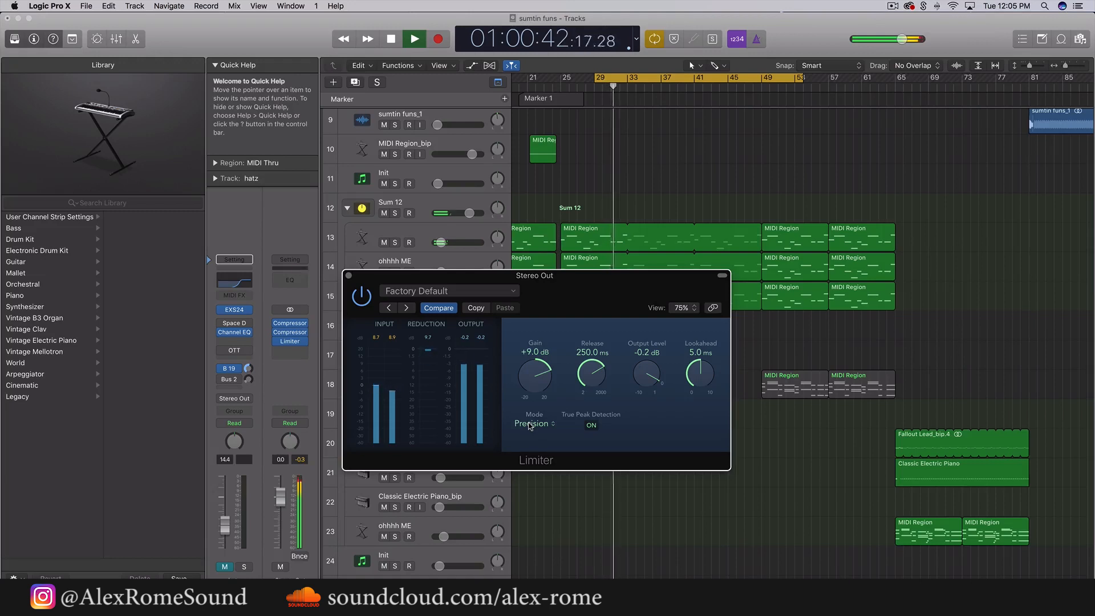
left_click_drag(529, 423, 529, 422)
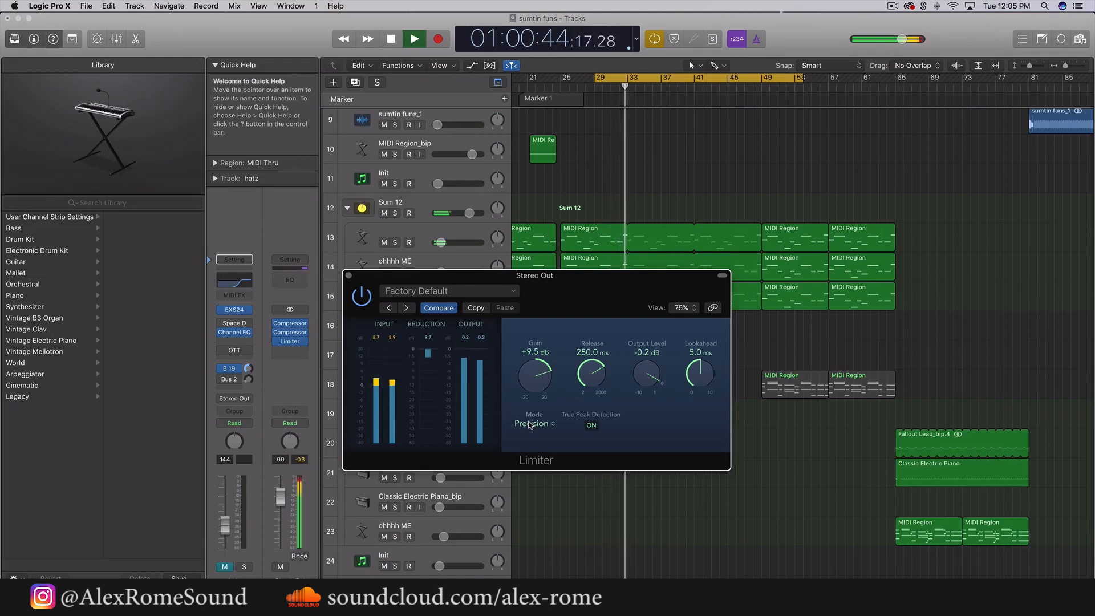
key("space")
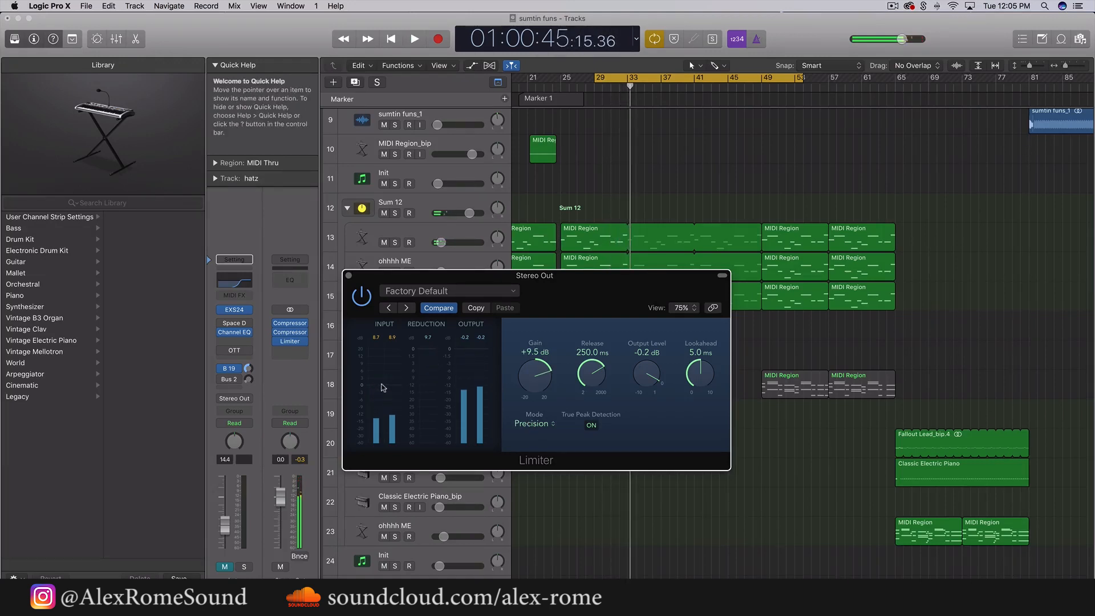
key("space")
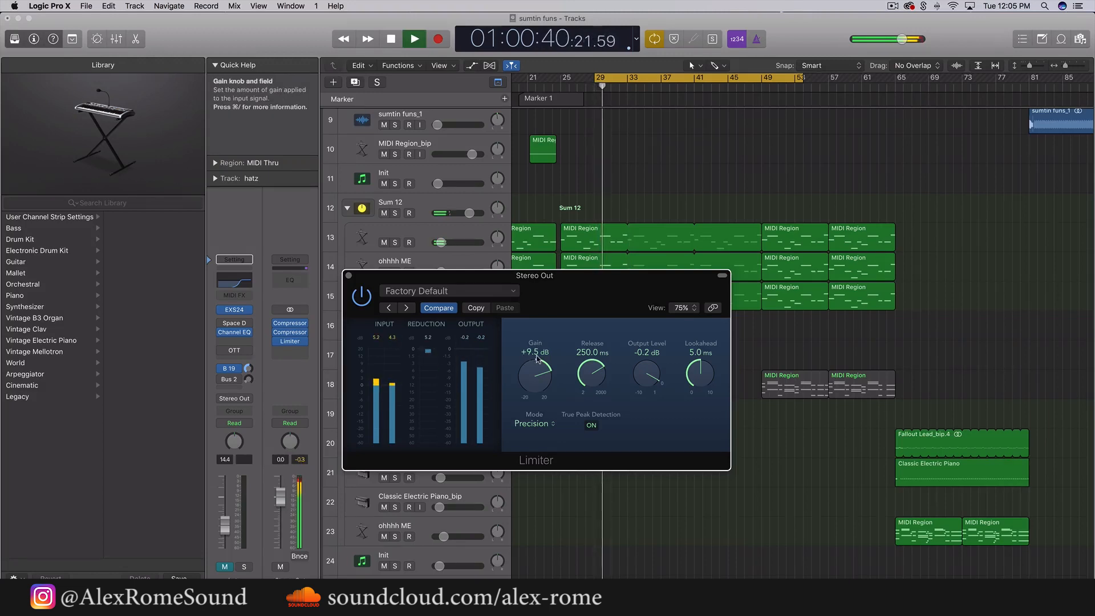
left_click_drag(535, 375, 534, 373)
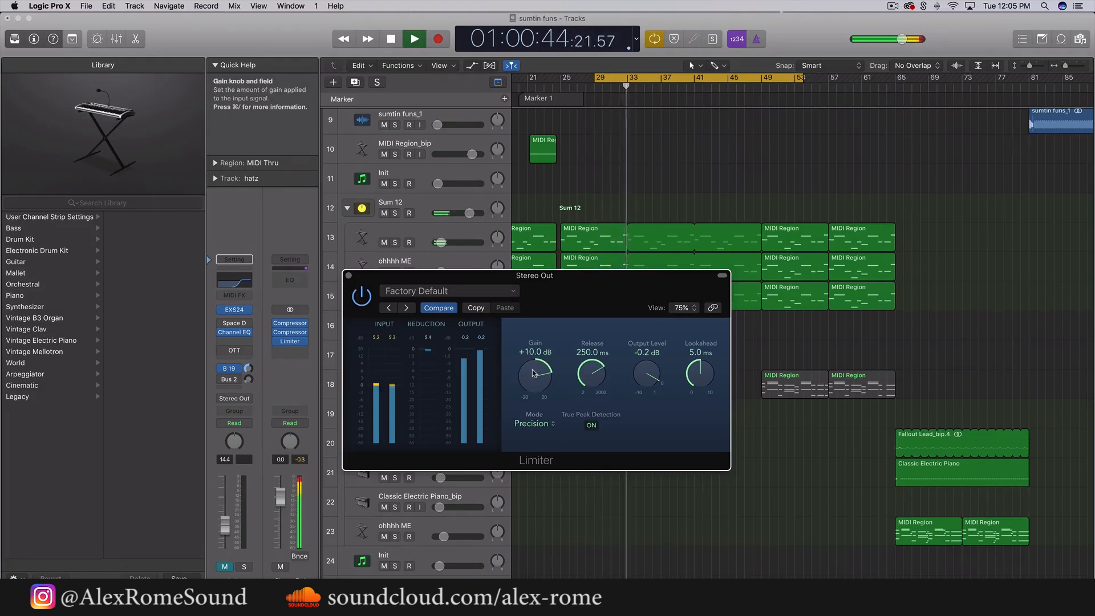
key("space")
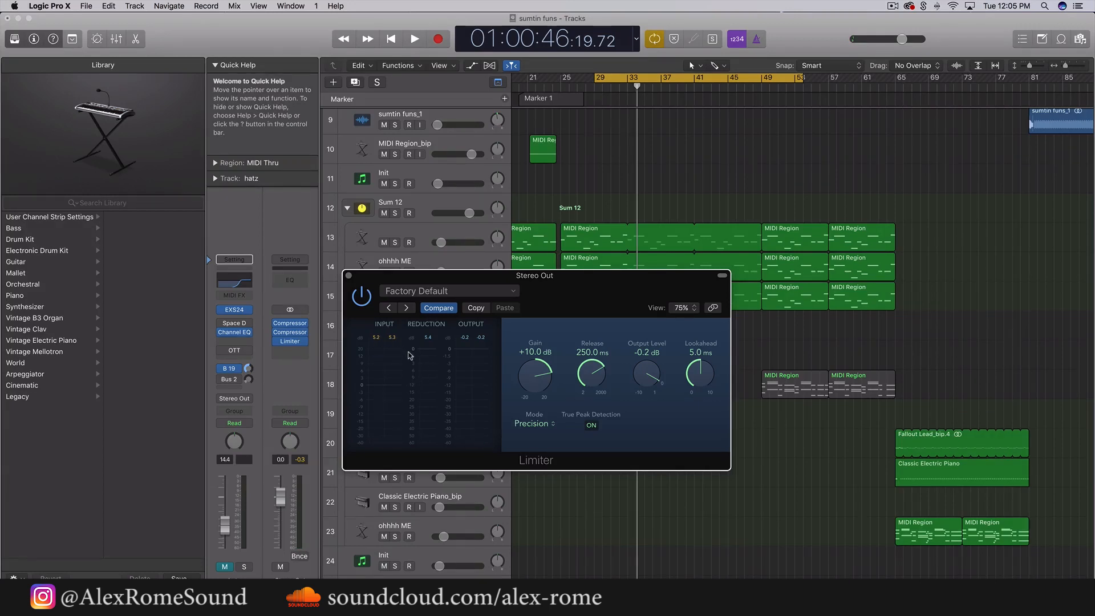
Play from bar 29 twice at +10.0 dB gain to examine how the Limiter's input peaks relate to its reduction meter.
key("space")
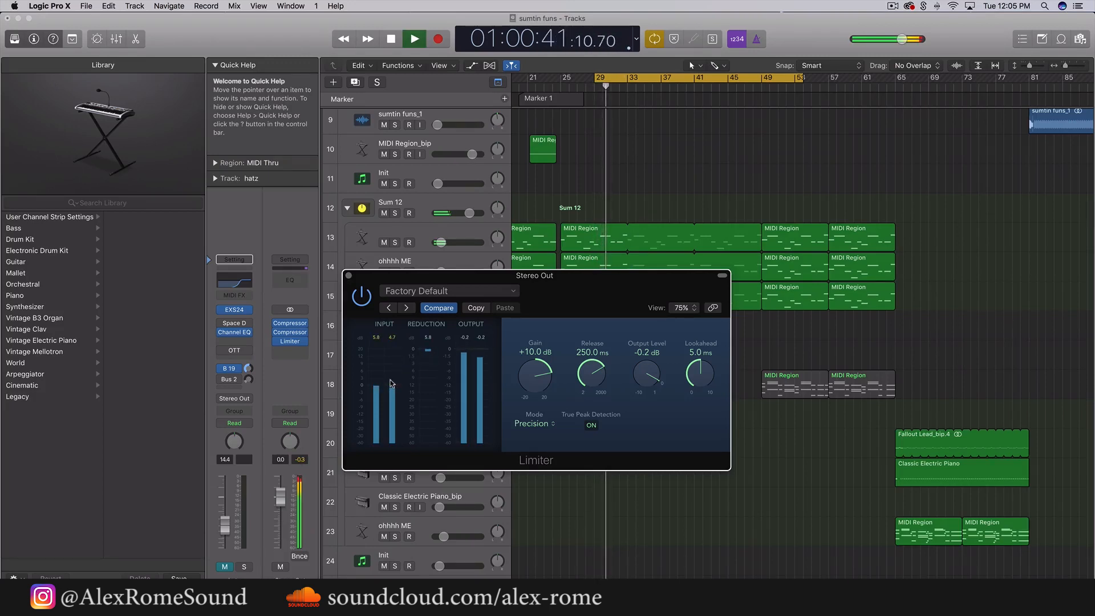
key("space")
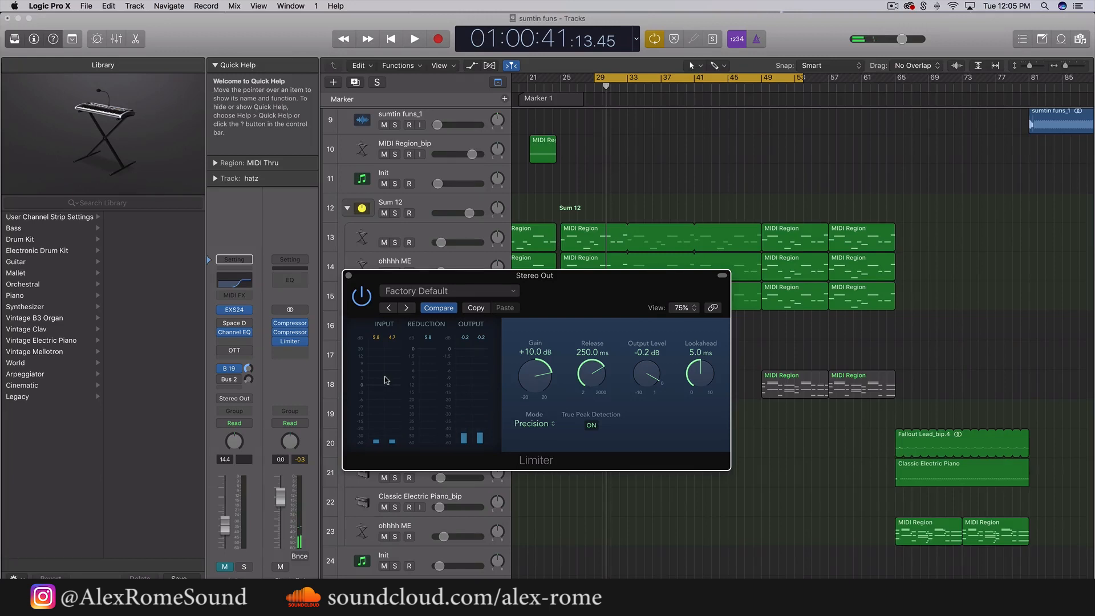
key("space")
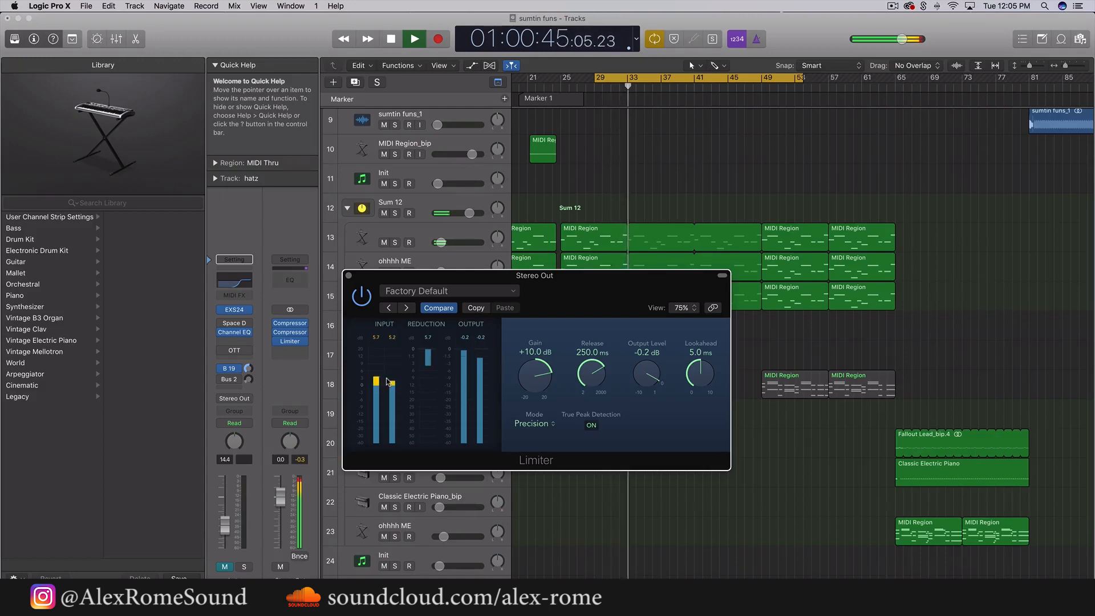
key("space")
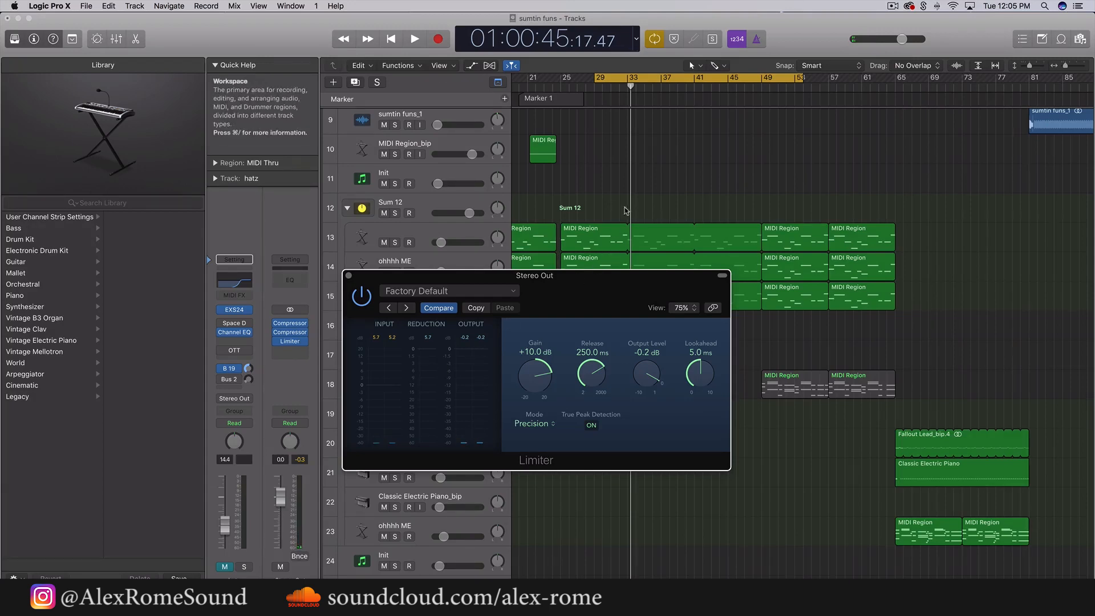
Select the three Sum 12 regions starting at bar 25, and move the Limiter down to the fourth Stereo Out insert slot.
left_click_drag(606, 204, 666, 308)
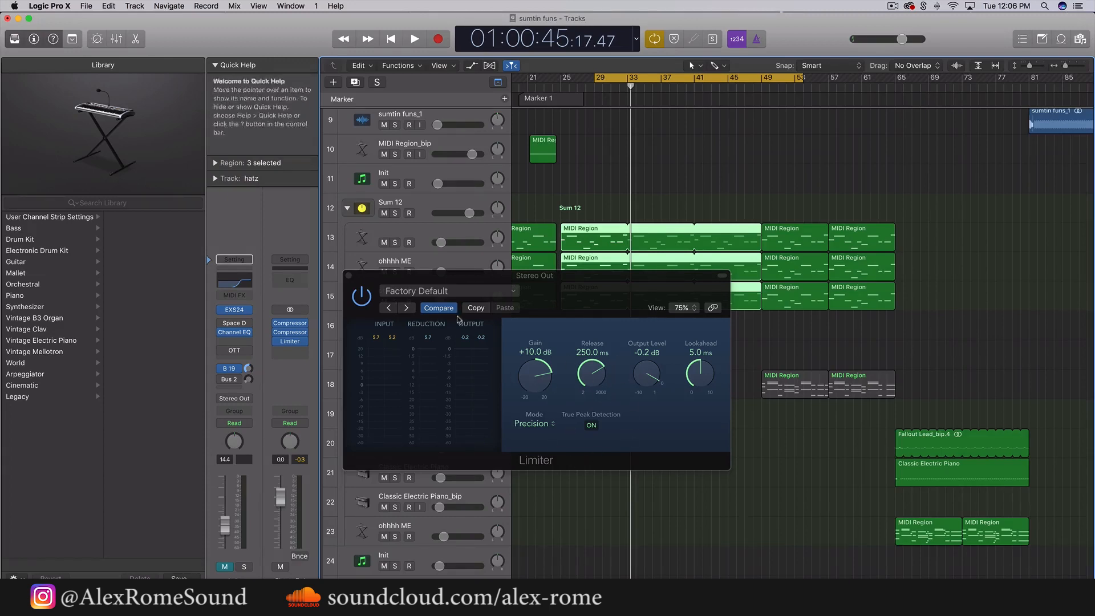
left_click_drag(291, 343, 292, 353)
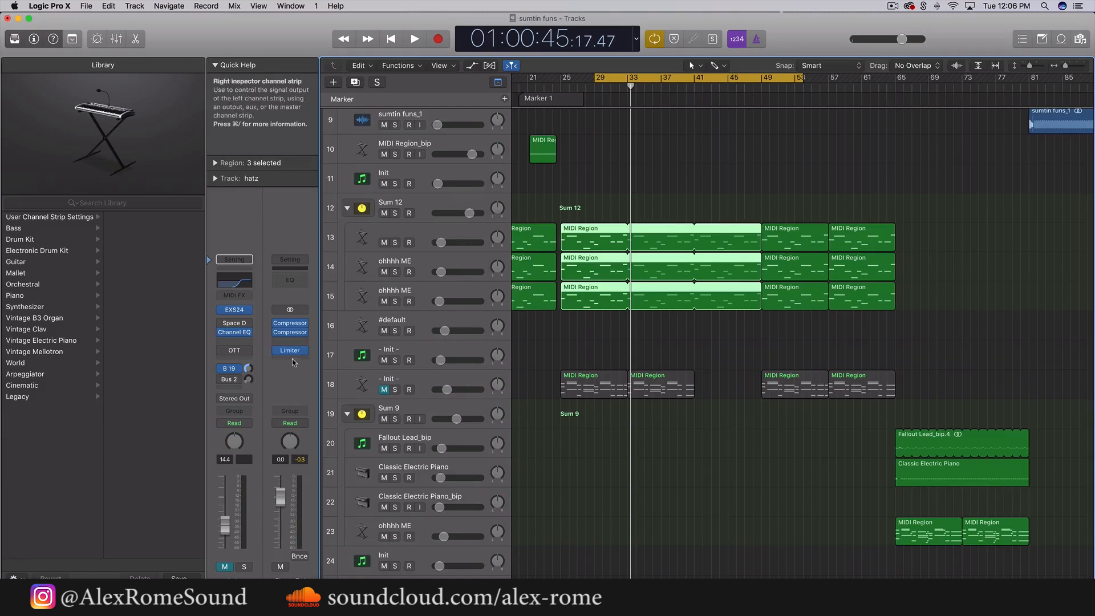
Insert a Channel EQ on the Stereo Out above the Limiter and set its low cut to 30 Hz at 48 dB/Oct.
mouse_move(294, 351)
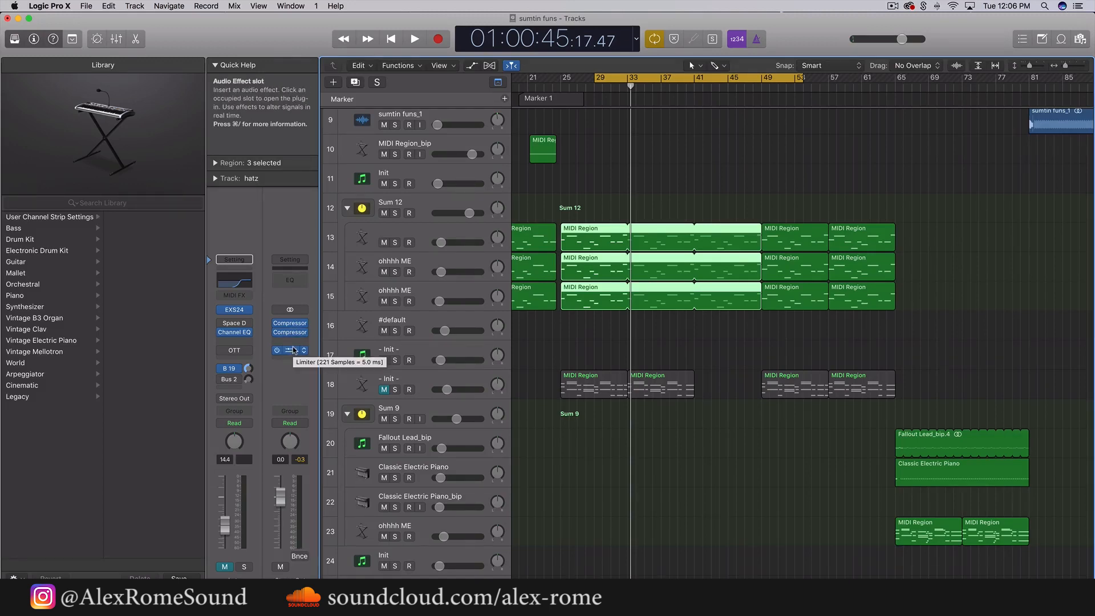
left_click(291, 341)
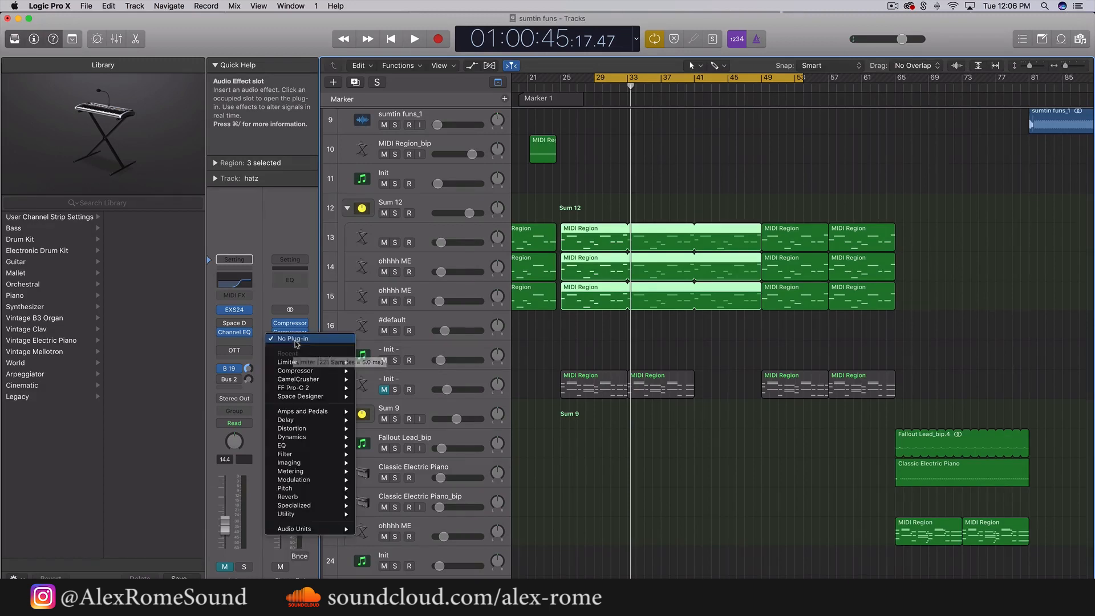
mouse_move(301, 447)
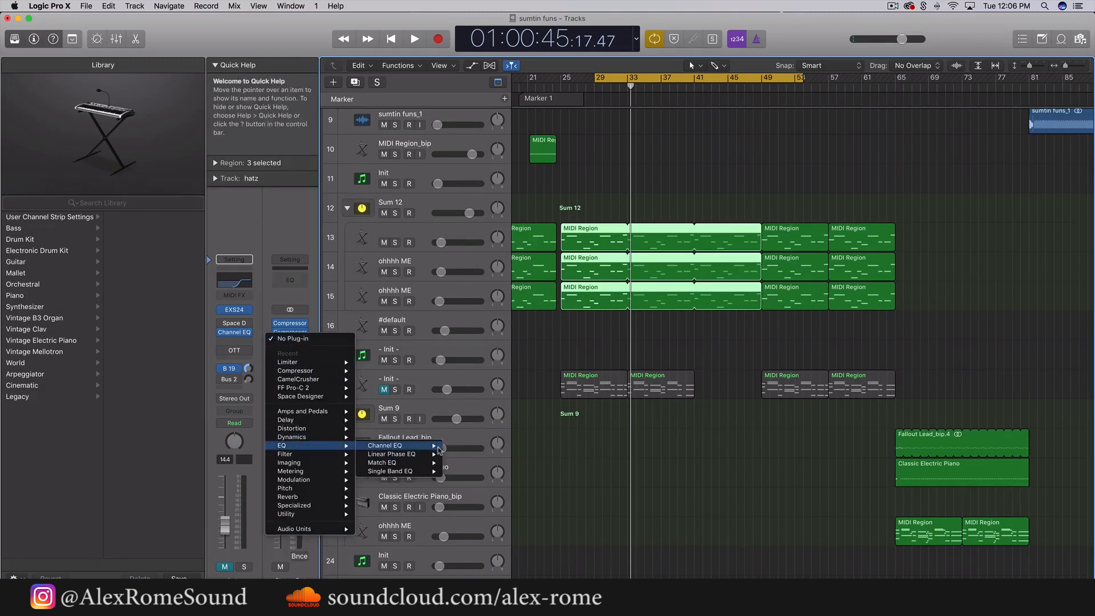
left_click(461, 449)
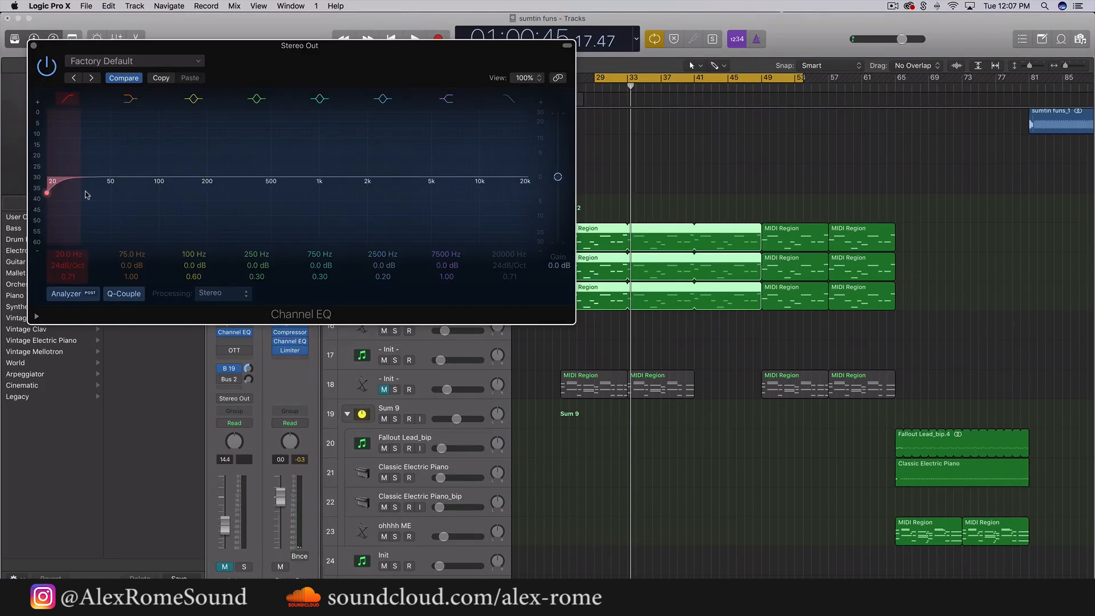
mouse_move(71, 207)
left_mouse_down()
mouse_move(101, 216)
mouse_move(74, 199)
left_mouse_up()
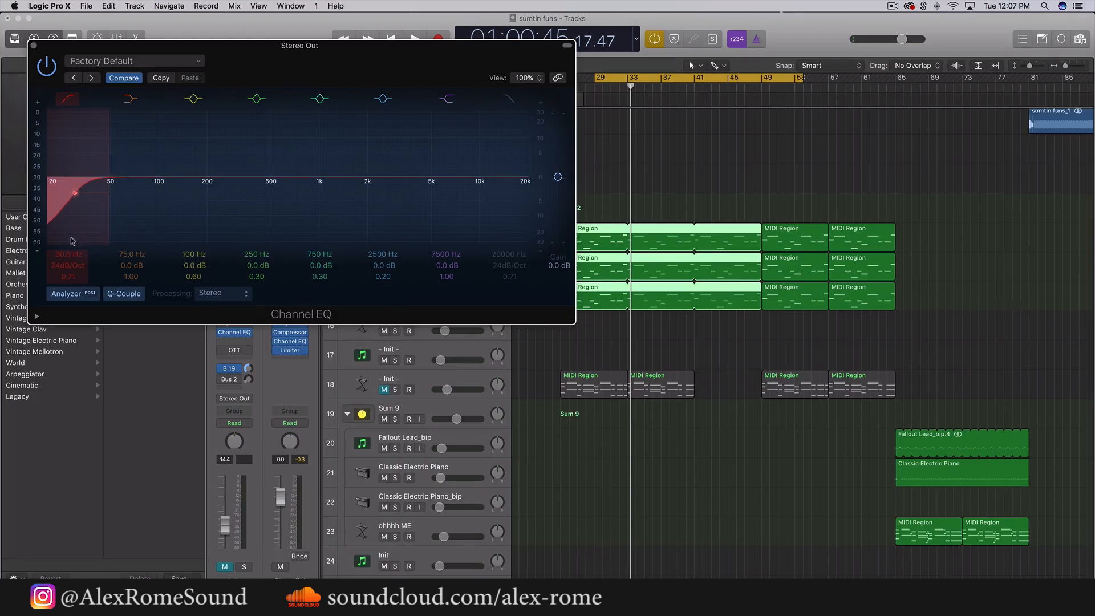
left_click_drag(67, 265, 70, 260)
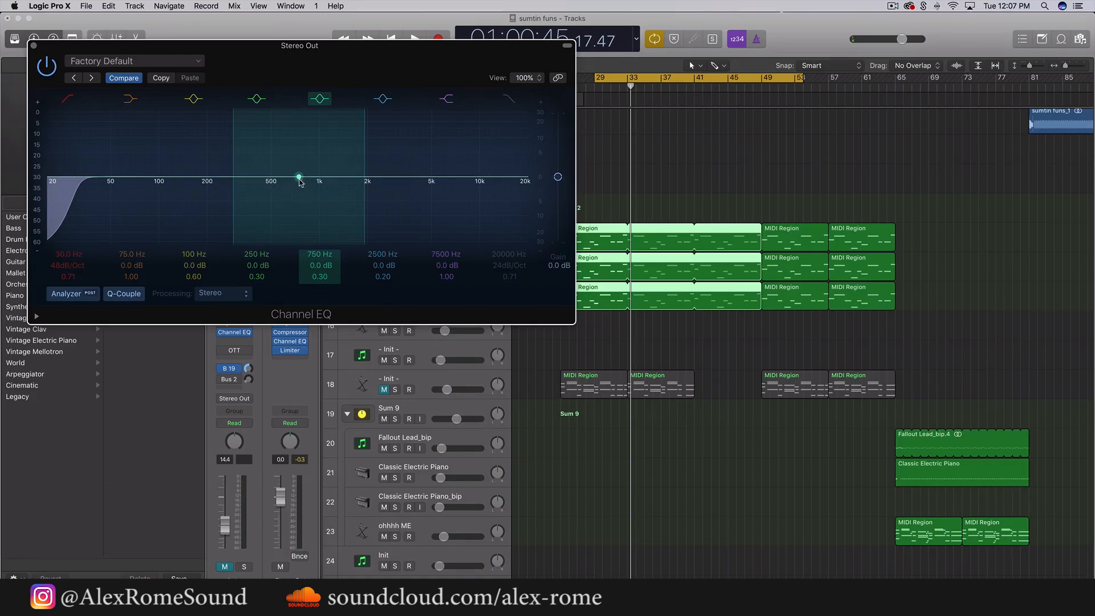
Play the passage briefly, and cut the Channel EQ's 750 Hz band by 1.0 dB at 660 Hz with a Q of 0.57.
left_click_drag(300, 178, 299, 178)
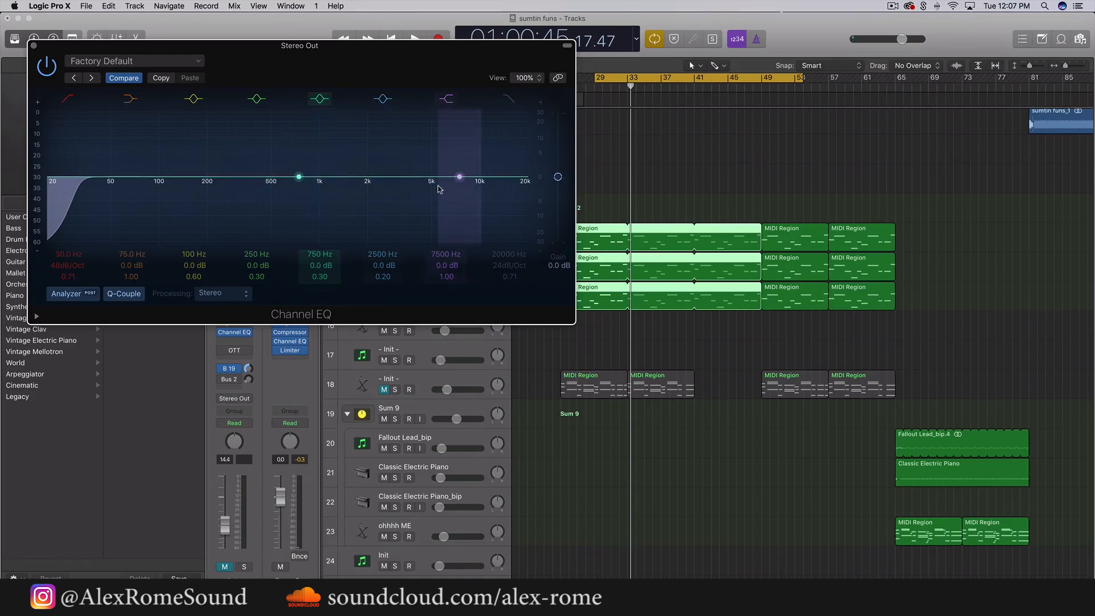
key("space")
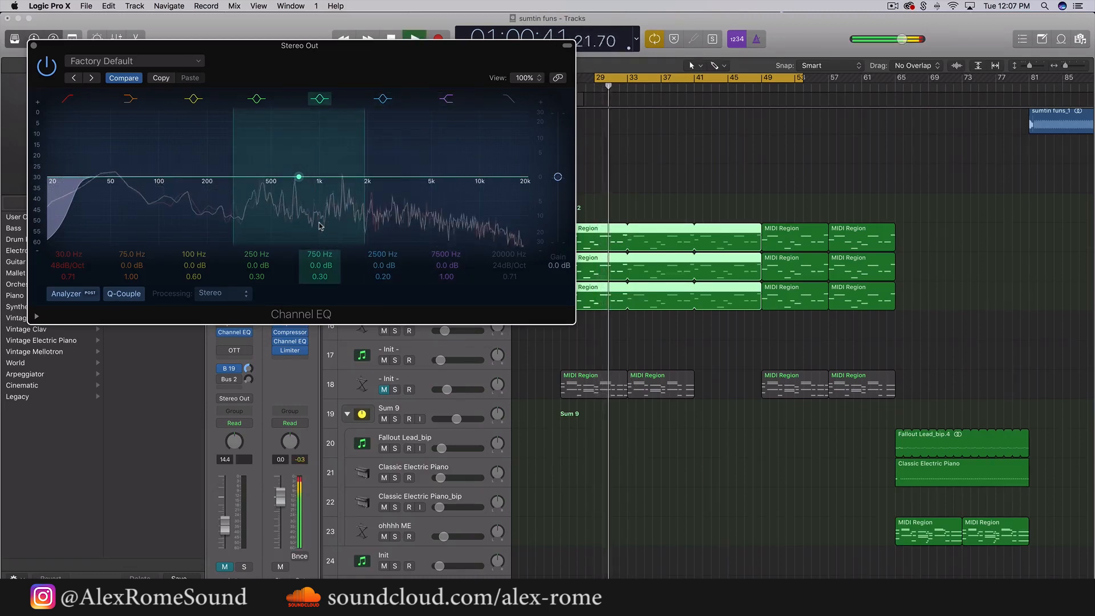
key("space")
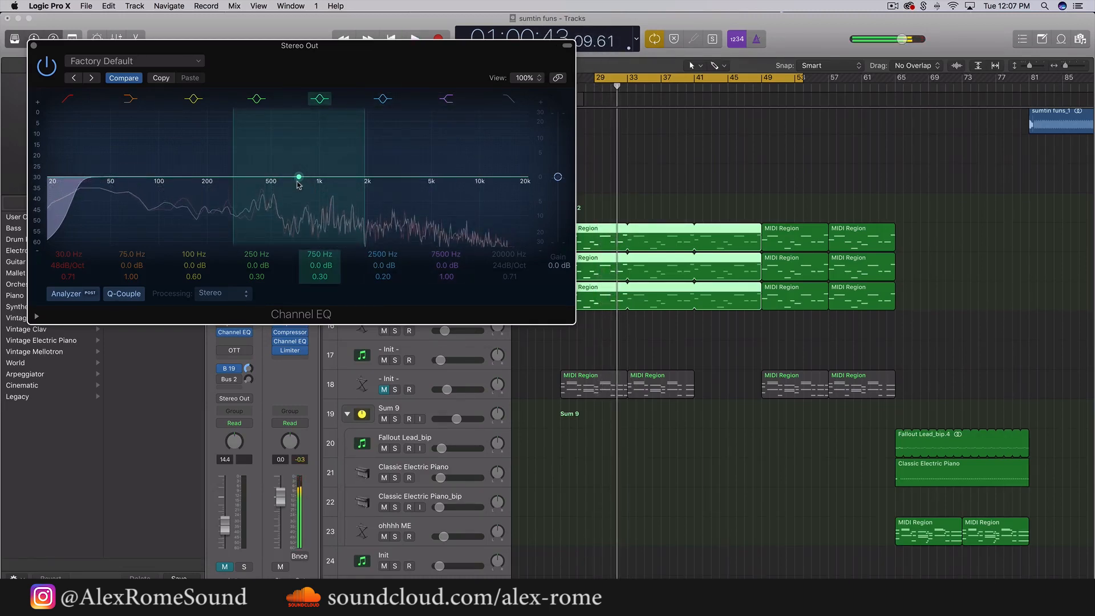
left_click_drag(299, 177, 296, 184)
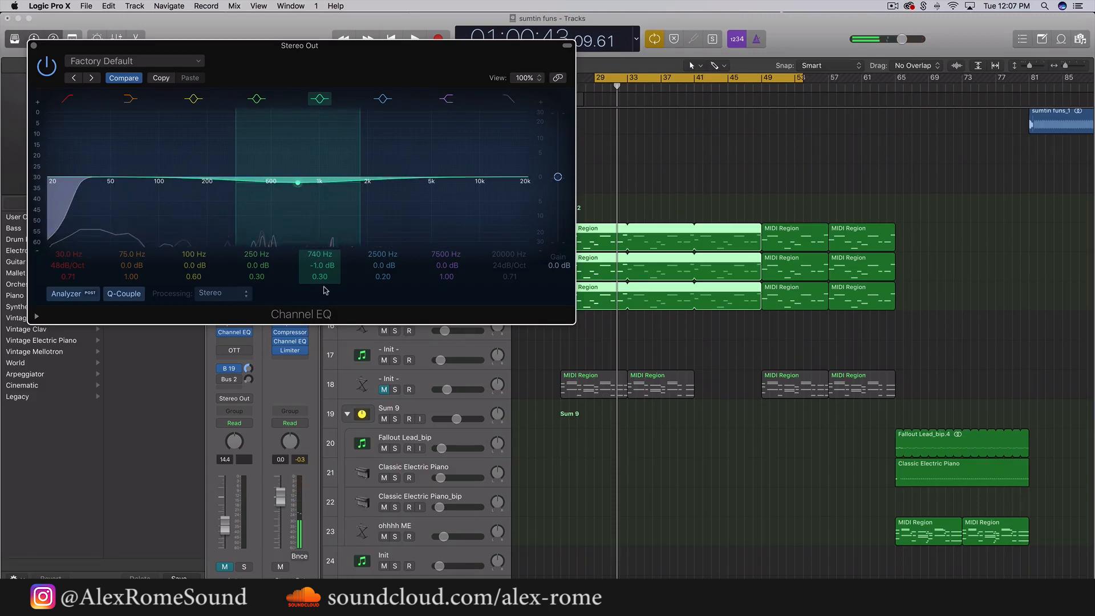
left_click_drag(325, 279, 311, 222)
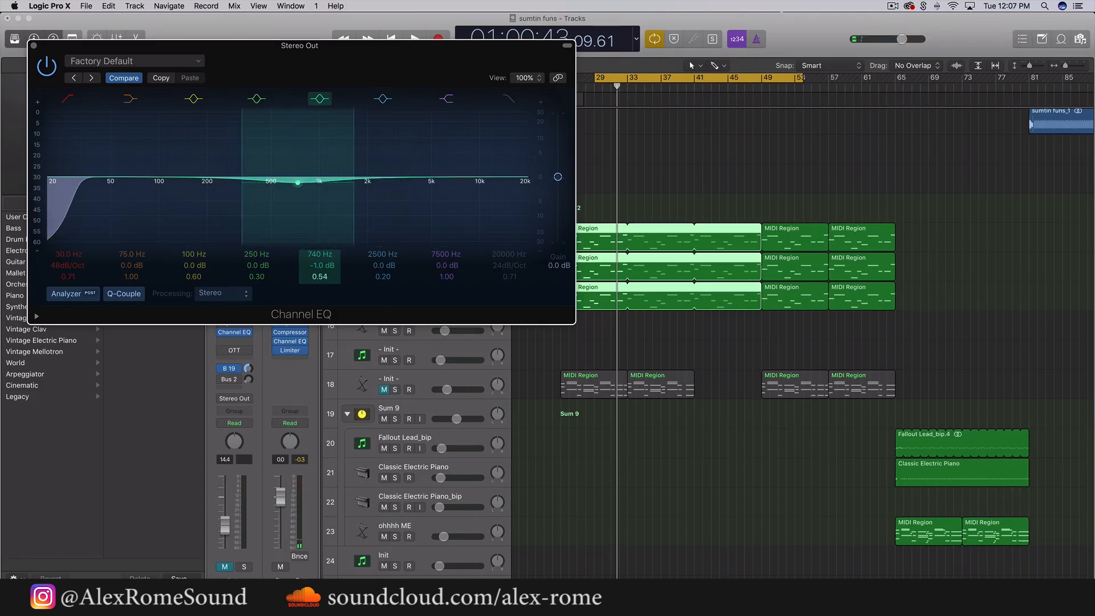
left_click_drag(298, 182, 288, 183)
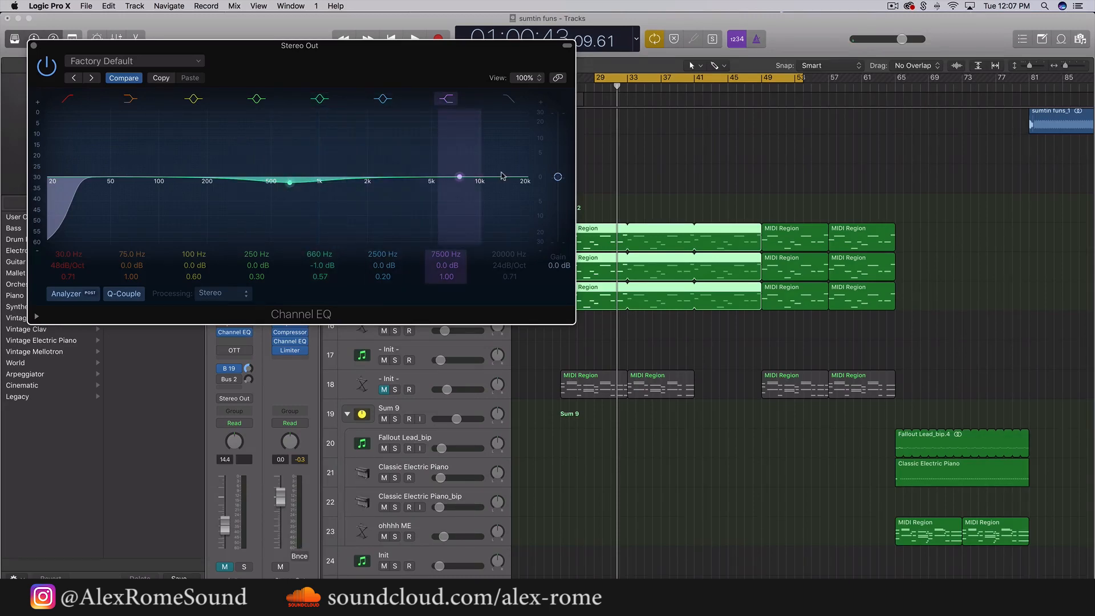
Boost the Channel EQ's 7500 Hz high shelf by 0.5 dB, audition it from bar 29, and close the EQ window.
left_click_drag(492, 183, 490, 185)
key("space")
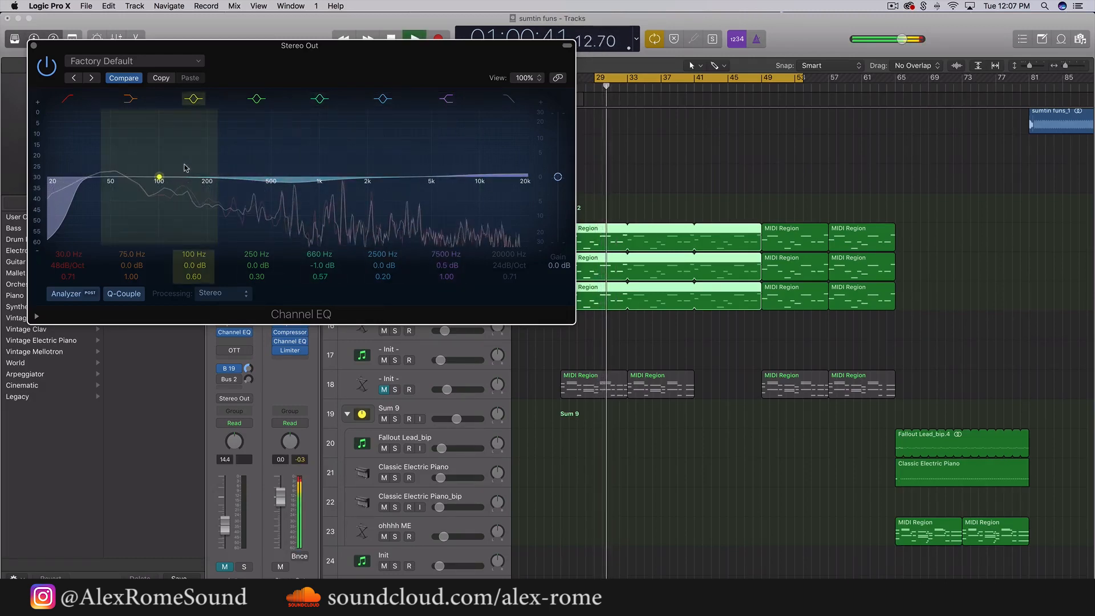
key("space")
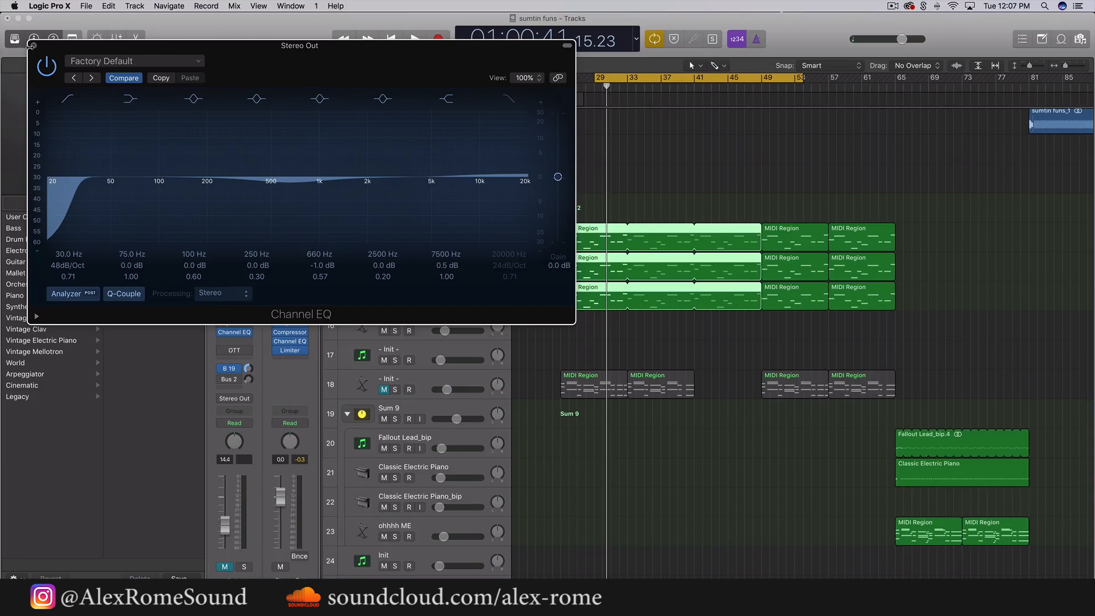
left_click(34, 45)
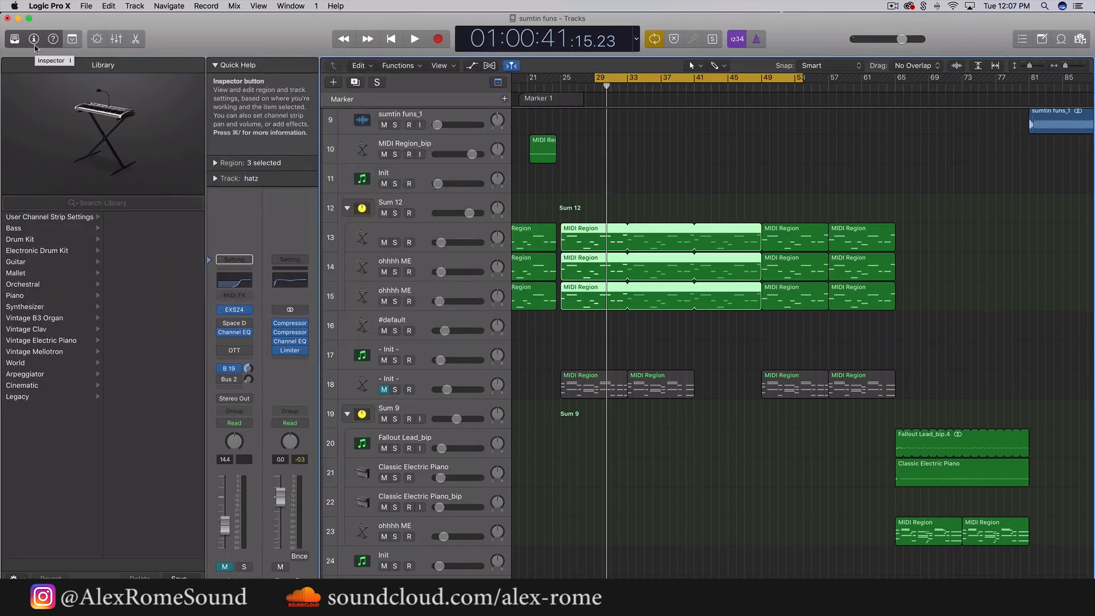
Insert the Xfer Records OTT plug-in on the Stereo Out between the Channel EQ and the Limiter.
scroll(291, 356, "down", 1)
left_click(291, 352)
mouse_move(329, 516)
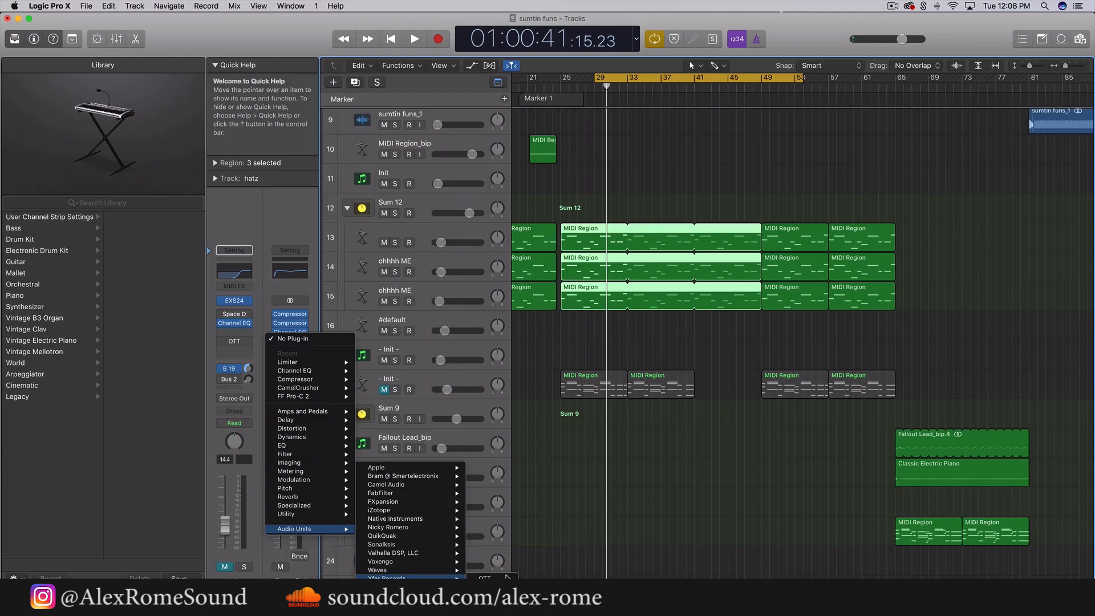
mouse_move(415, 577)
left_click(534, 575)
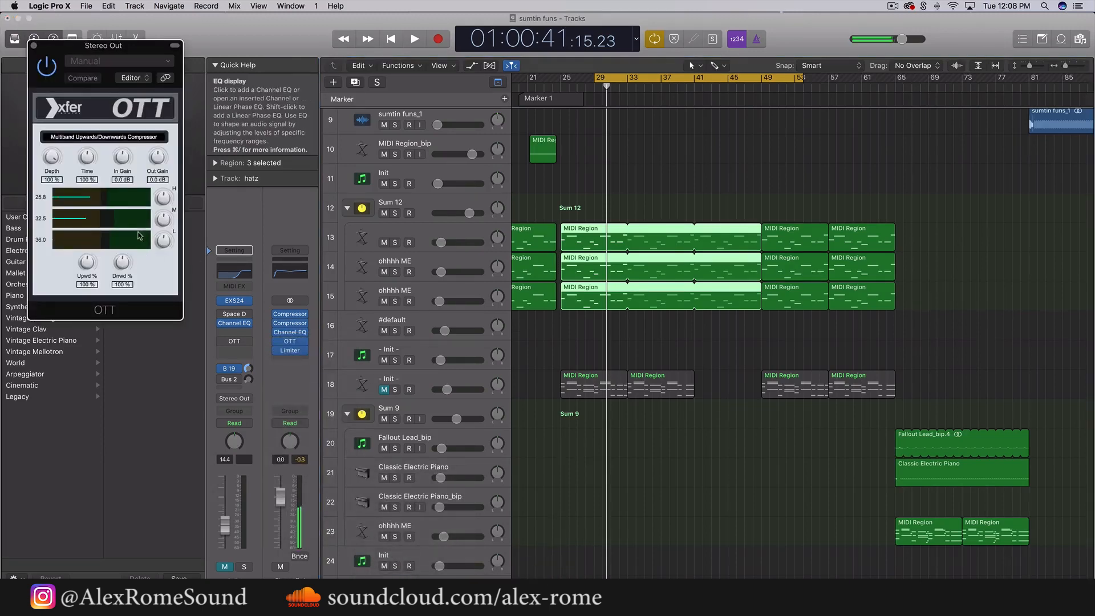
Turn OTT's Depth down to 0 %, try small Depth amounts, and remove OTT from the Stereo Out.
left_click_drag(52, 157, 51, 194)
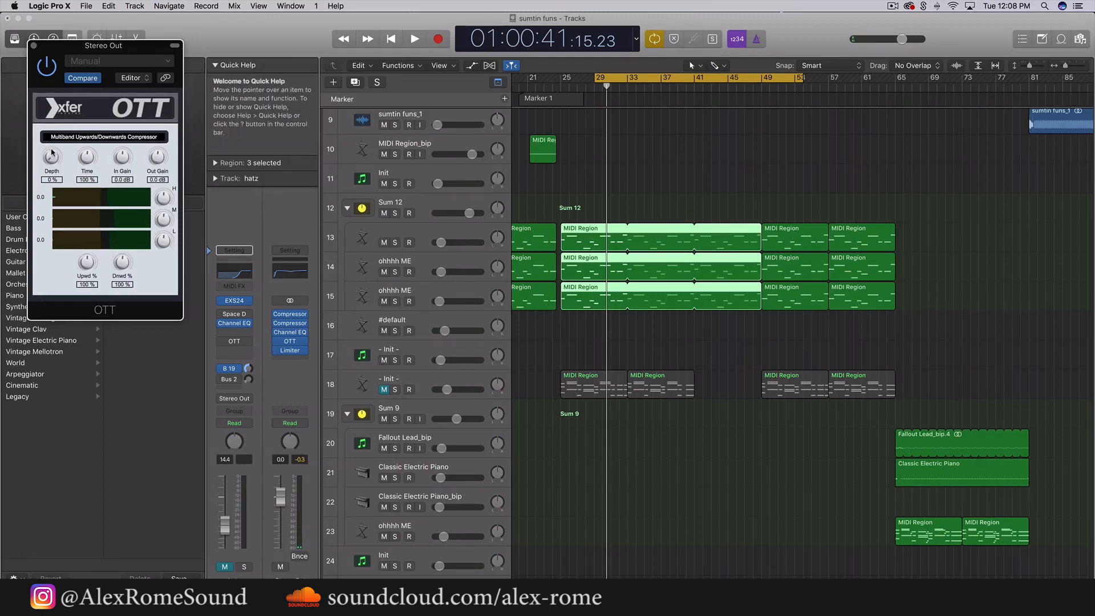
mouse_move(51, 154)
left_mouse_down()
mouse_move(45, 132)
mouse_move(53, 162)
left_mouse_up()
mouse_move(55, 159)
left_mouse_down()
mouse_move(57, 175)
mouse_move(47, 140)
left_mouse_up()
left_click(33, 46)
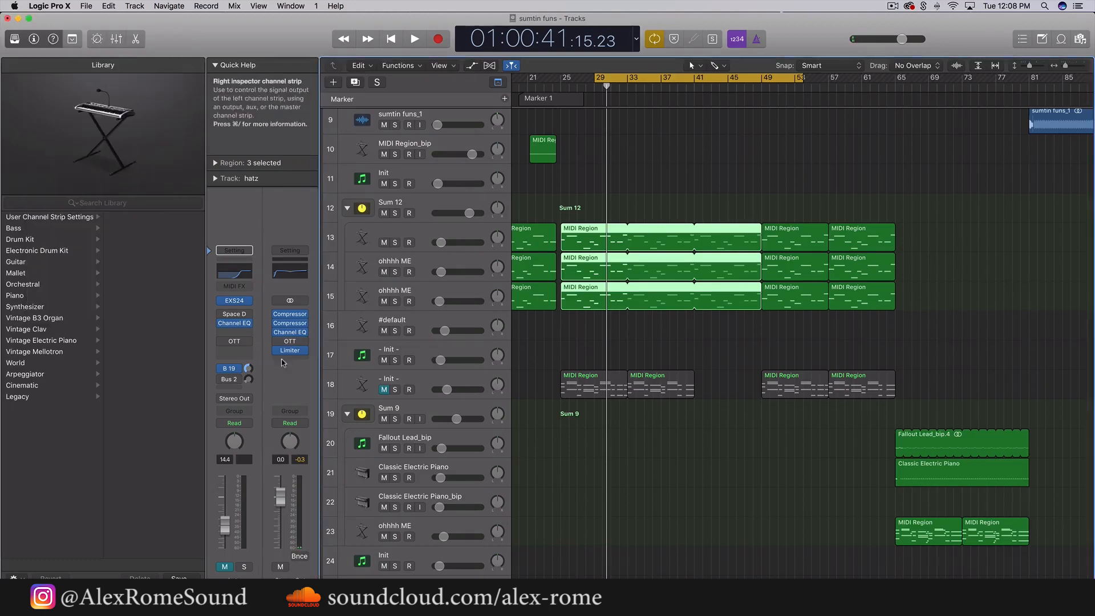
left_click(304, 343)
left_click(303, 358)
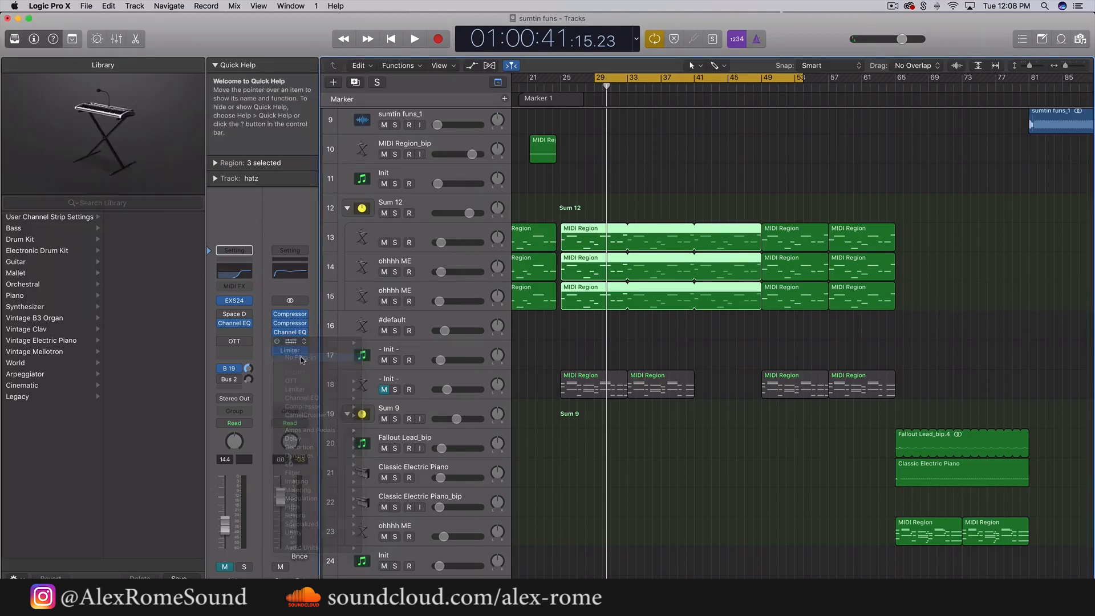
Insert the stereo Camel Audio CamelCrusher on the Stereo Out between the Channel EQ and the Limiter.
left_click(290, 340)
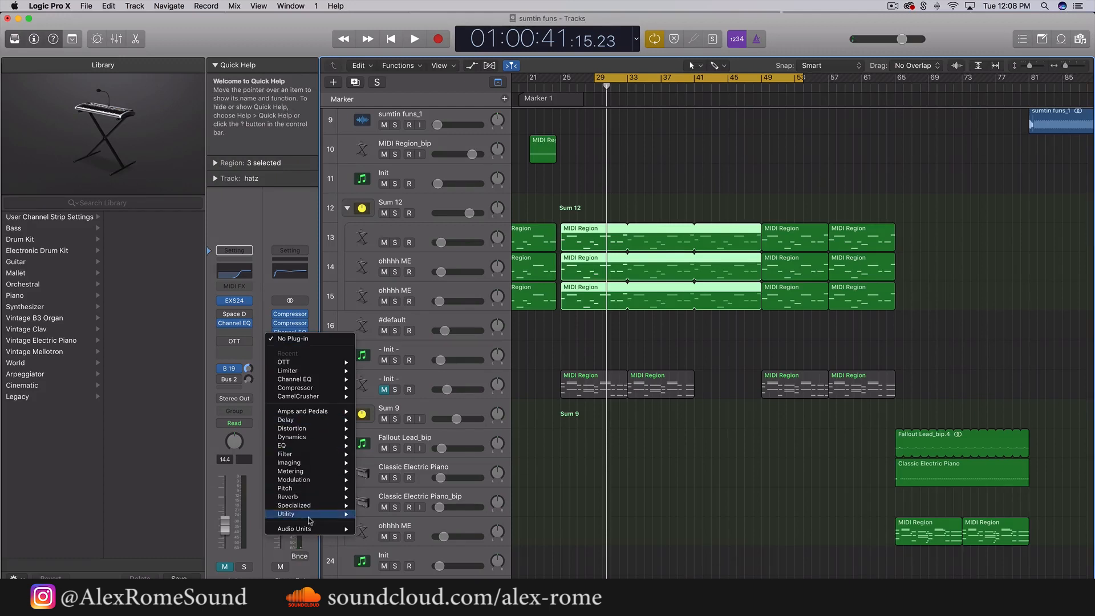
mouse_move(313, 531)
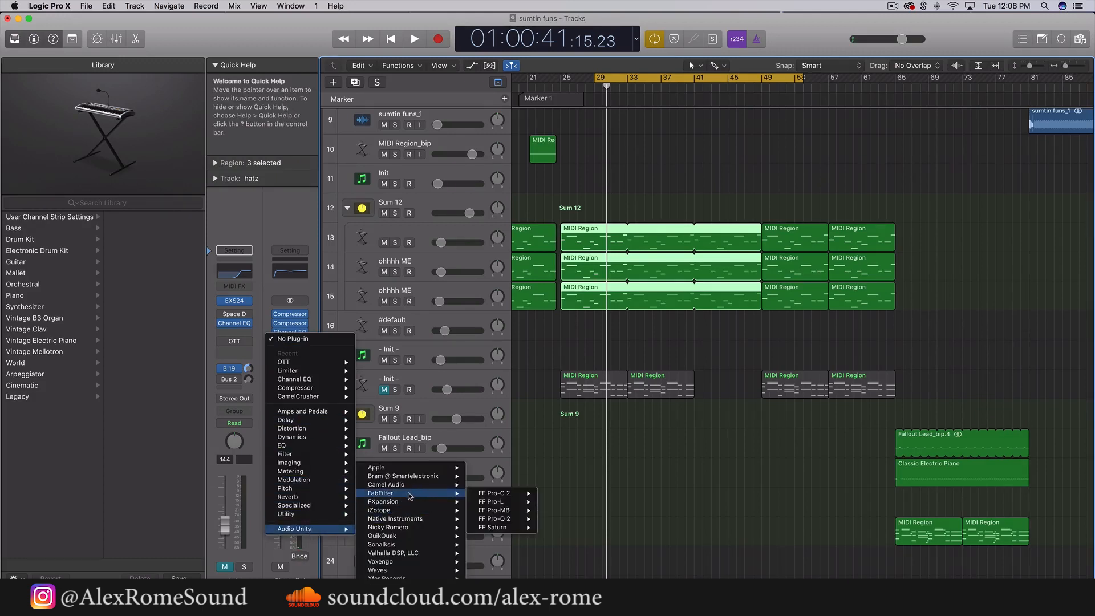
mouse_move(414, 485)
mouse_move(521, 489)
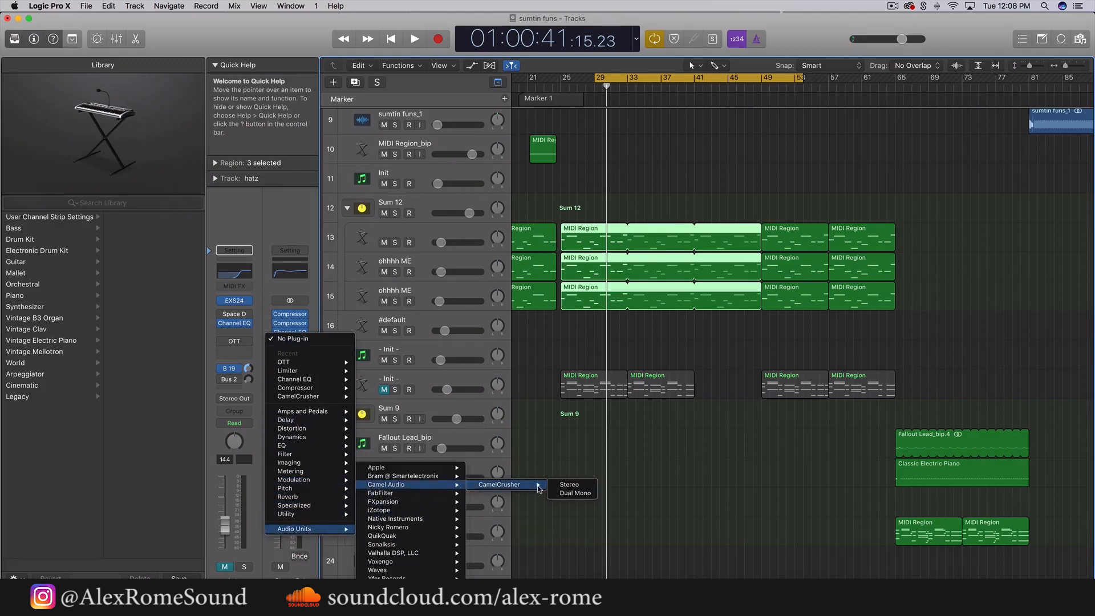
left_click(565, 486)
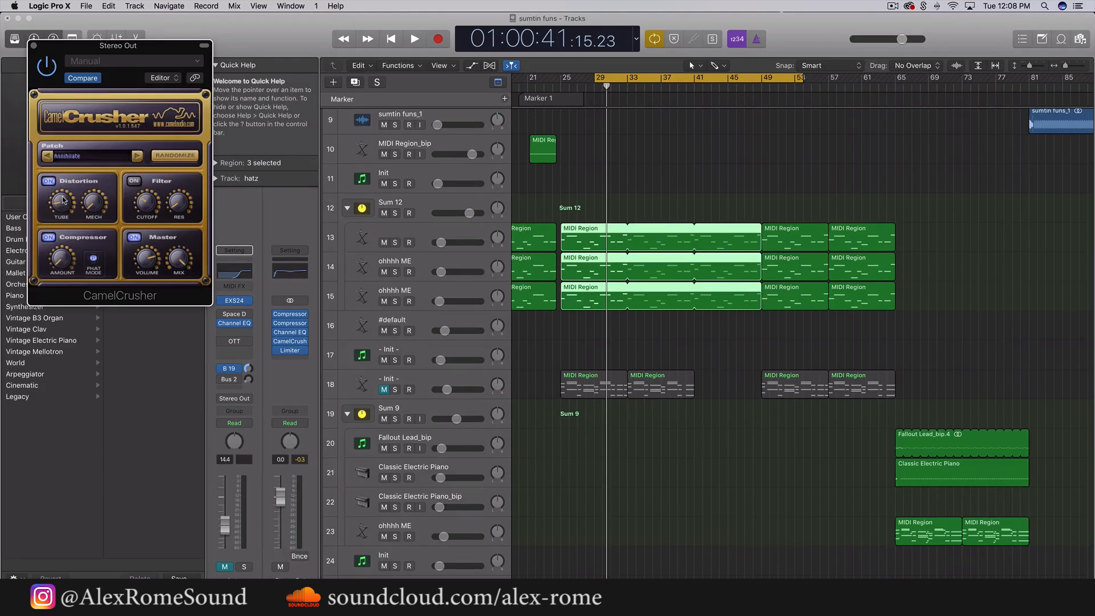
Close CamelCrusher, remove it from the Stereo Out, and deselect the Sum 12 regions.
left_click(34, 46)
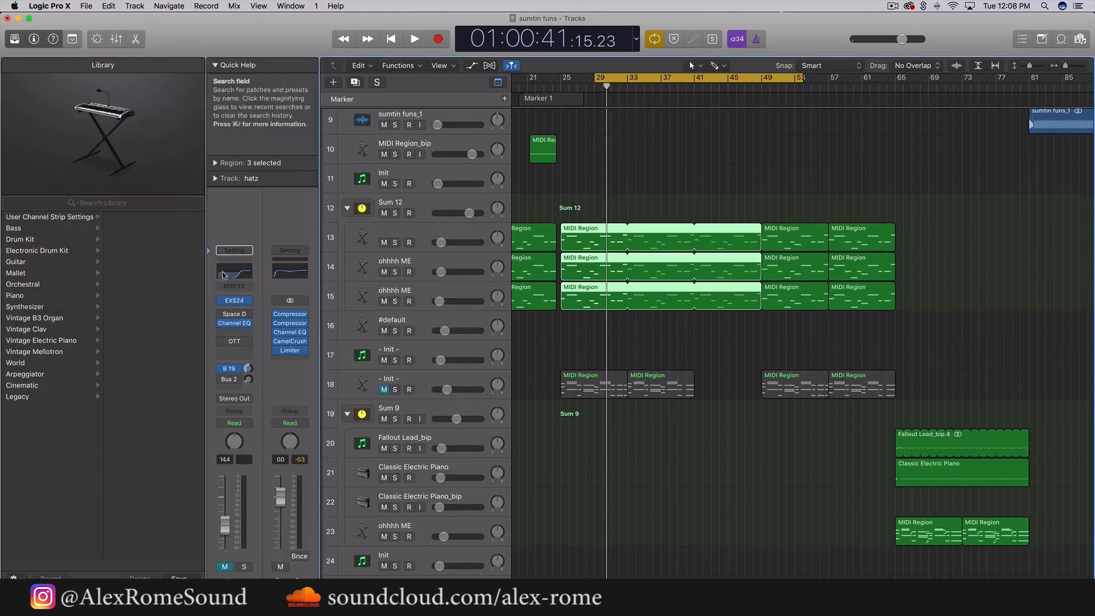
left_click(303, 341)
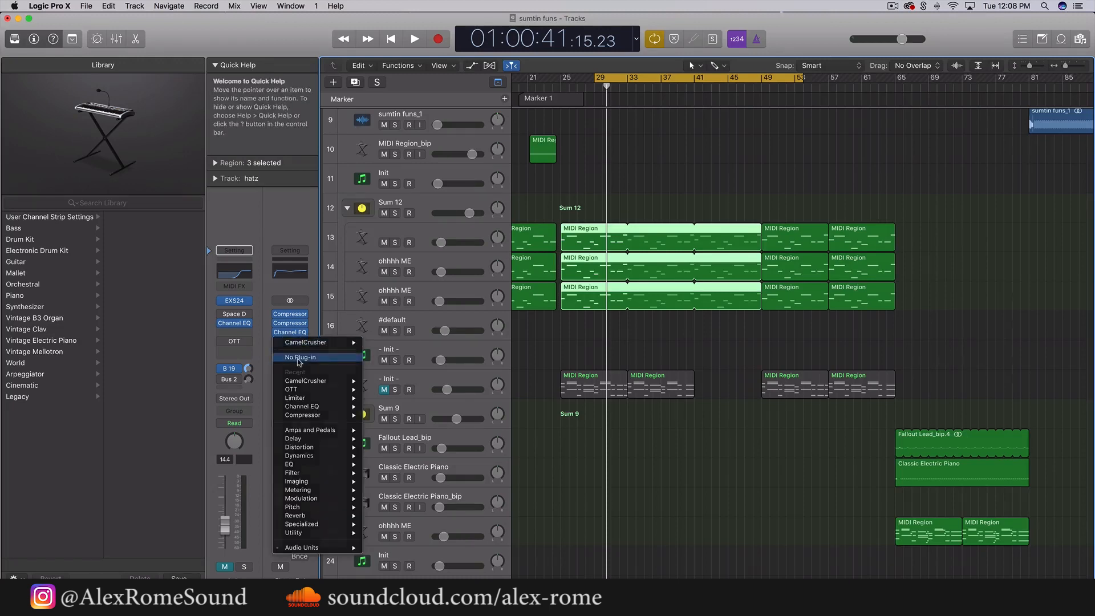
left_click(508, 405)
left_click(525, 400)
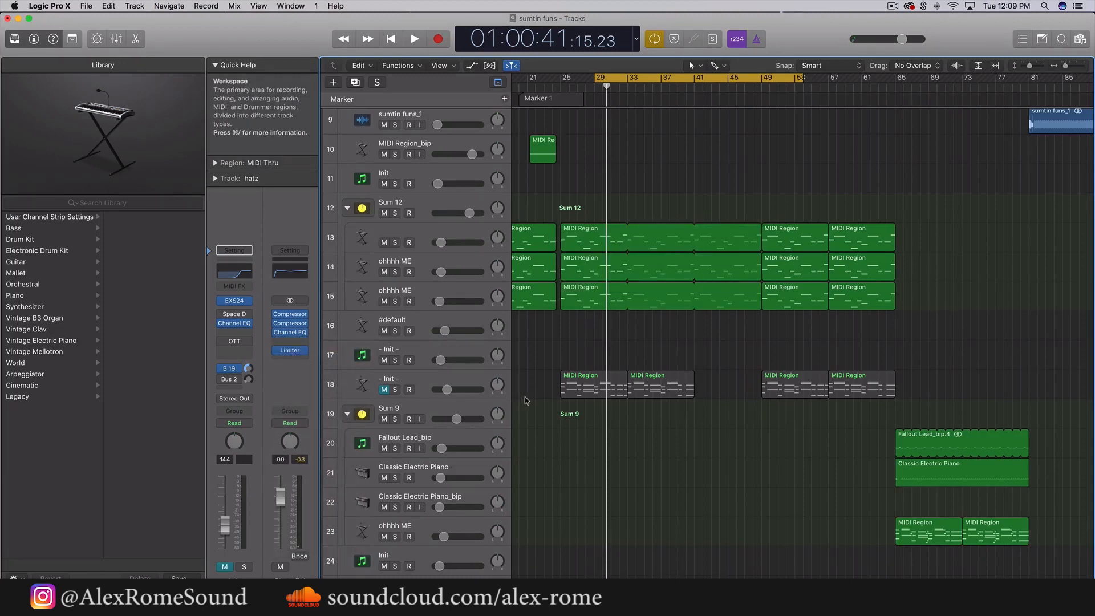